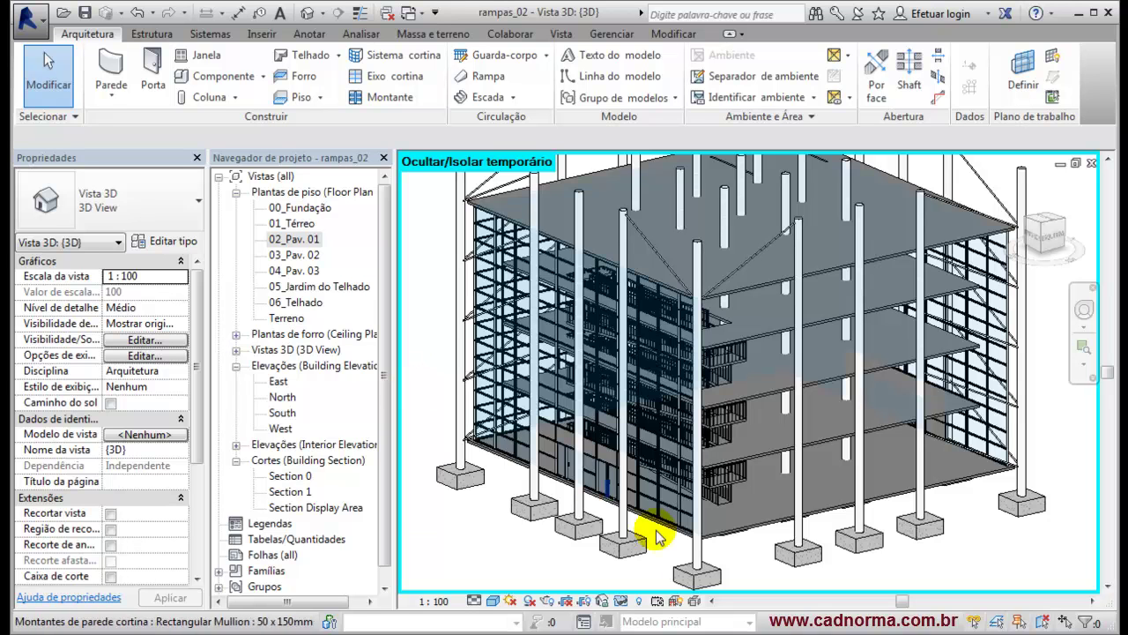
# Open the NBR 9050 PDF in Adobe Reader and examine Figura 79 and Tabela 5, highlighting the 6,25–8,33 slope range and its 0,80 m rise limit
pyautogui.click(675, 633)
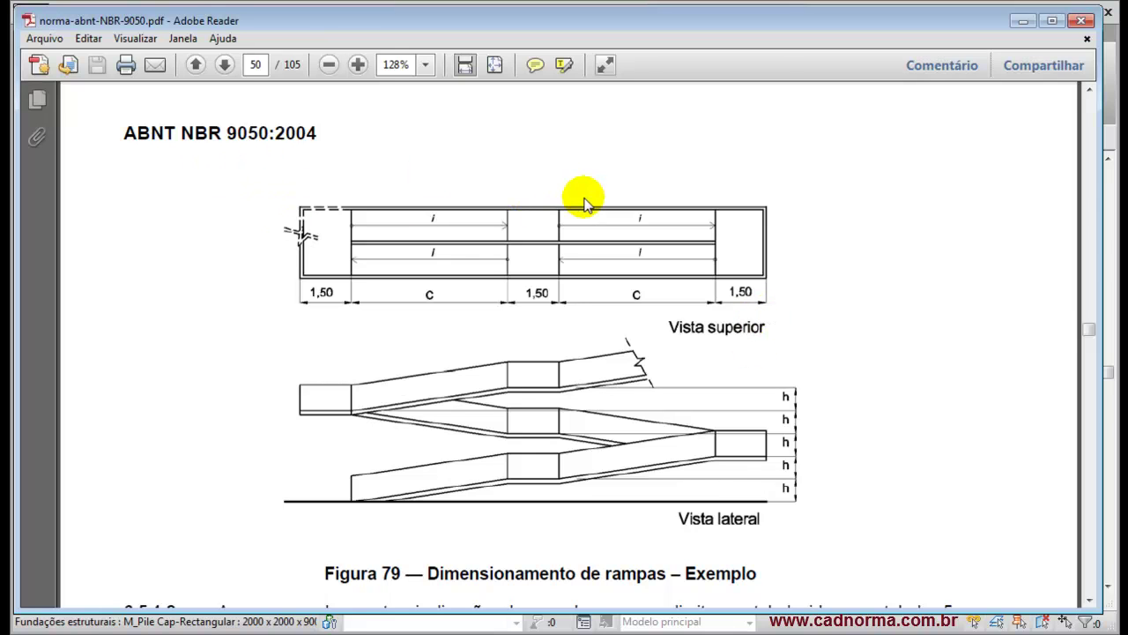
pyautogui.click(890, 239)
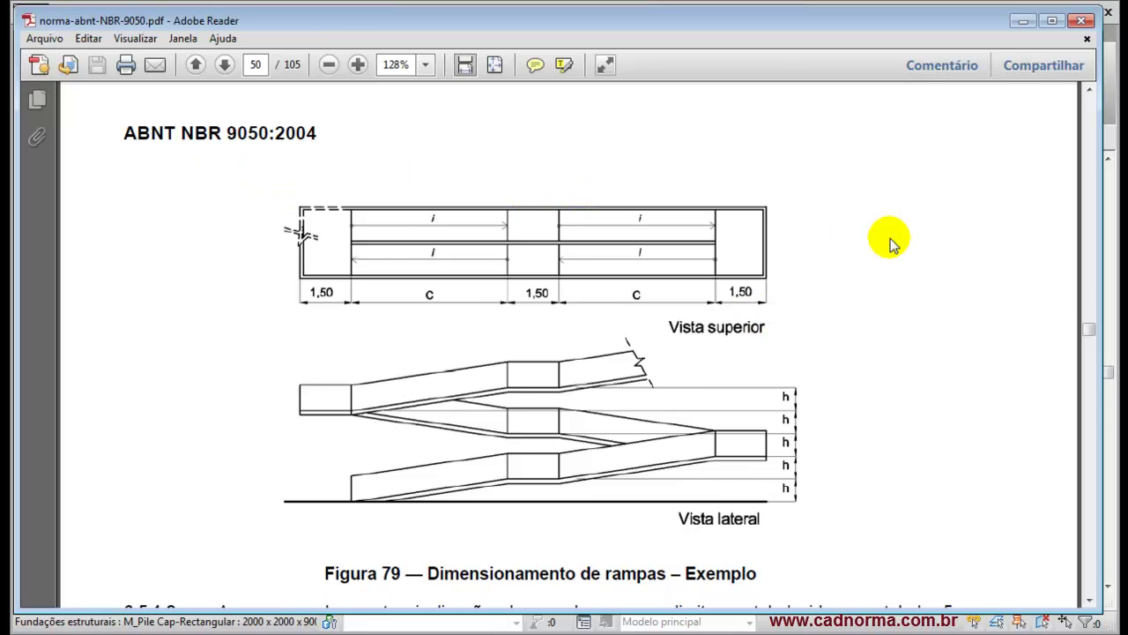
pyautogui.scroll(5, 890, 243)
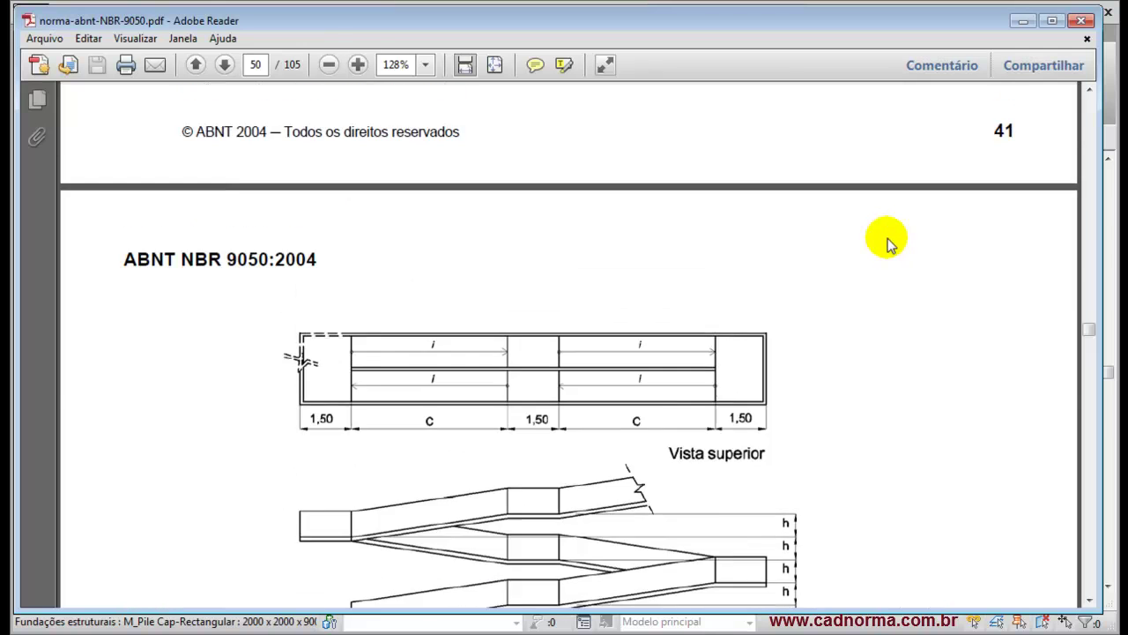
pyautogui.scroll(-5, 888, 242)
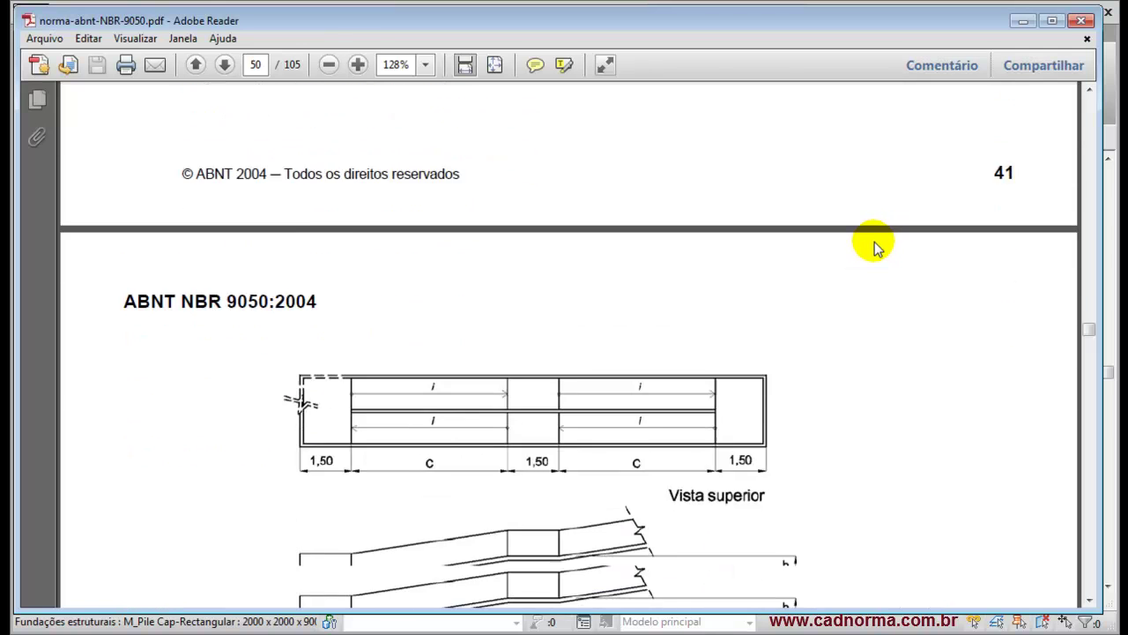
pyautogui.scroll(-5, 873, 242)
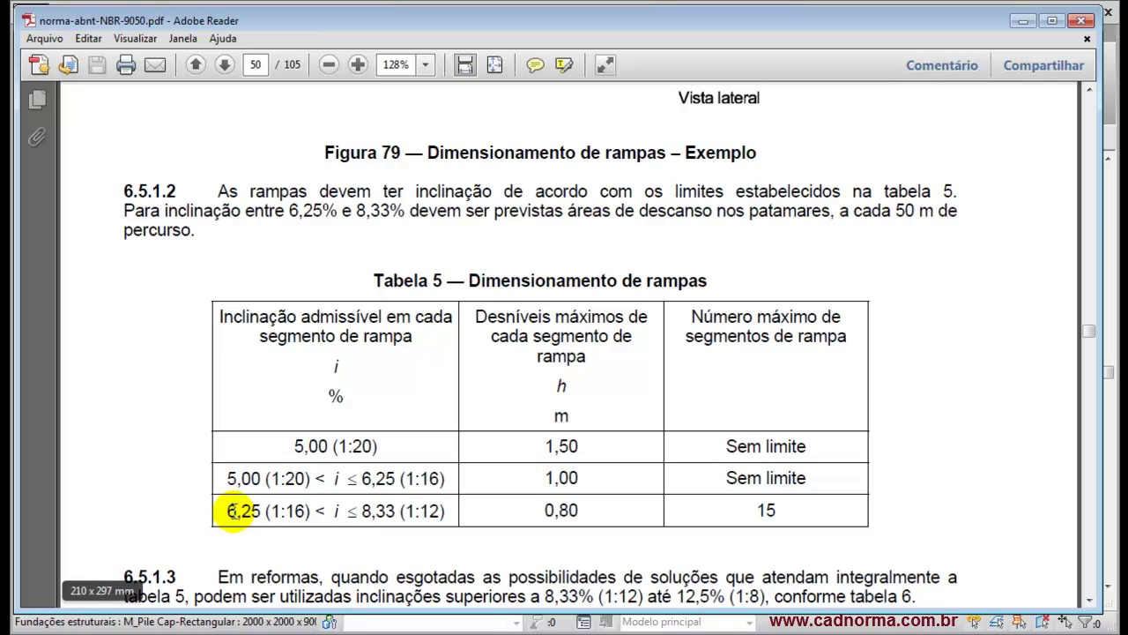
pyautogui.moveTo(227, 511); pyautogui.dragTo(438, 508)
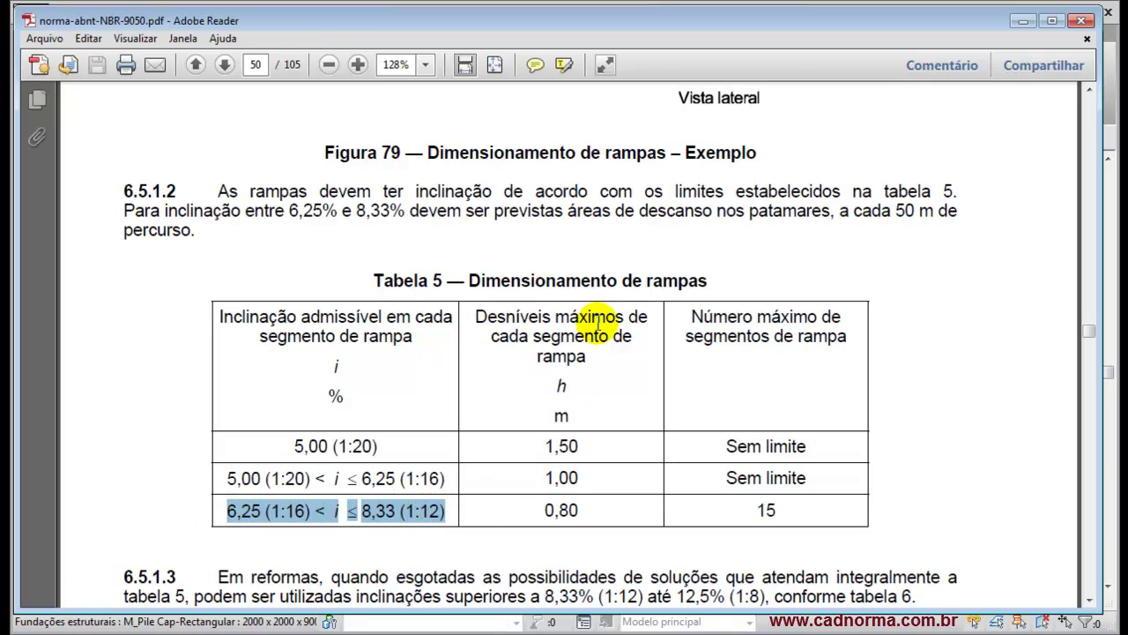
pyautogui.moveTo(582, 511); pyautogui.dragTo(544, 515)
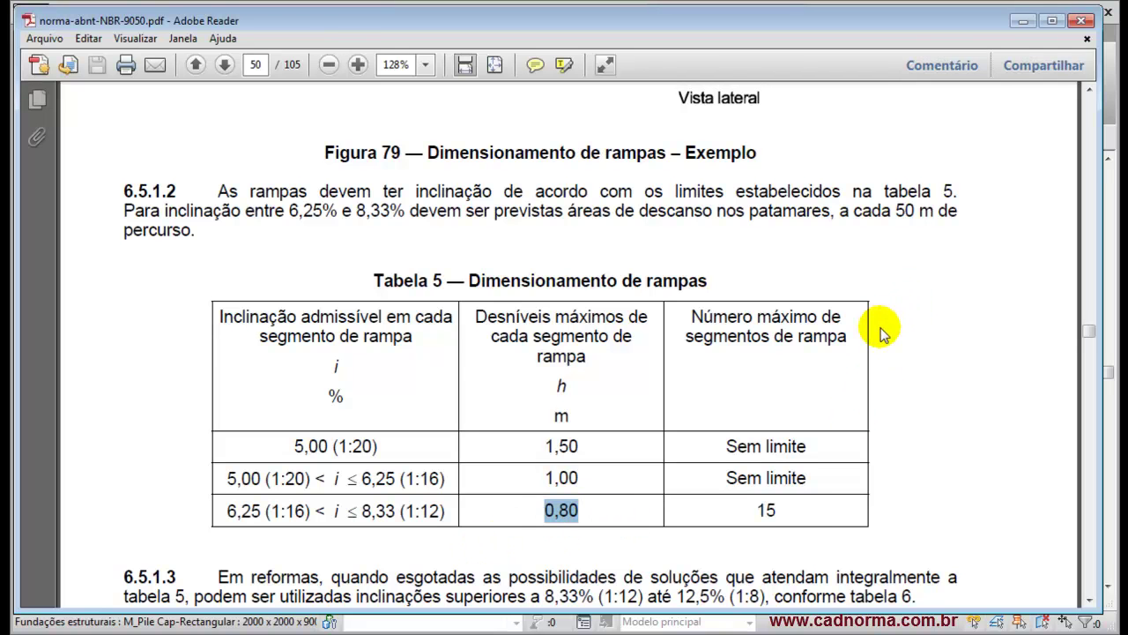
pyautogui.scroll(5, 884, 333)
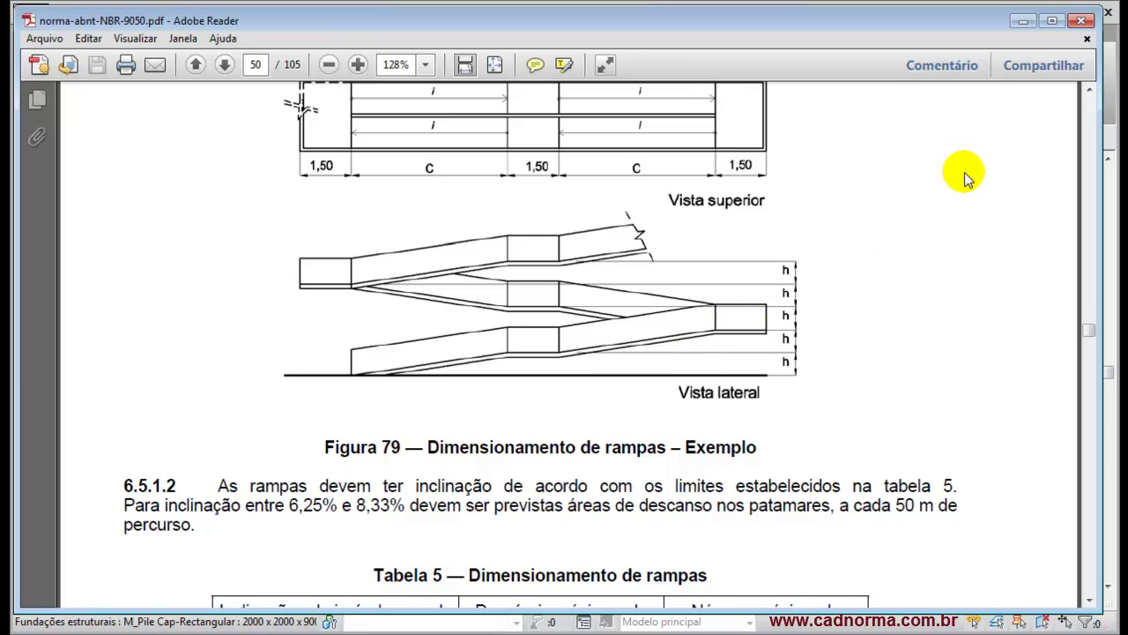
pyautogui.click(1022, 20)
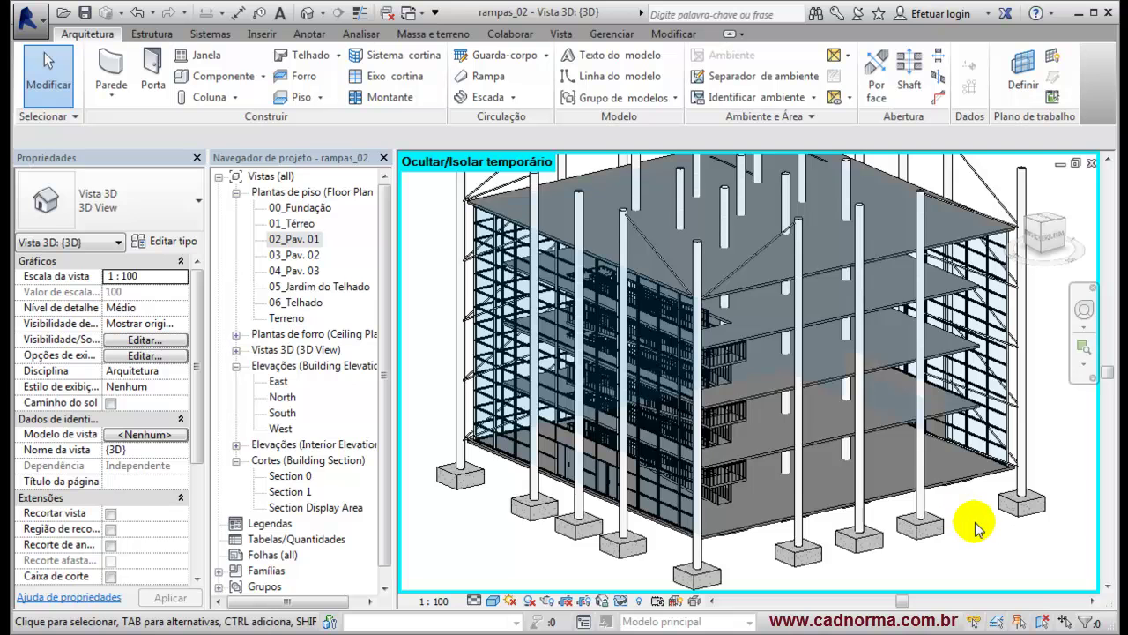
# In Revit, examine the curved ramp beside the building, including its railings and how it connects the two large floor slabs
pyautogui.scroll(-2, 977, 528)
pyautogui.scroll(-1, 977, 529)
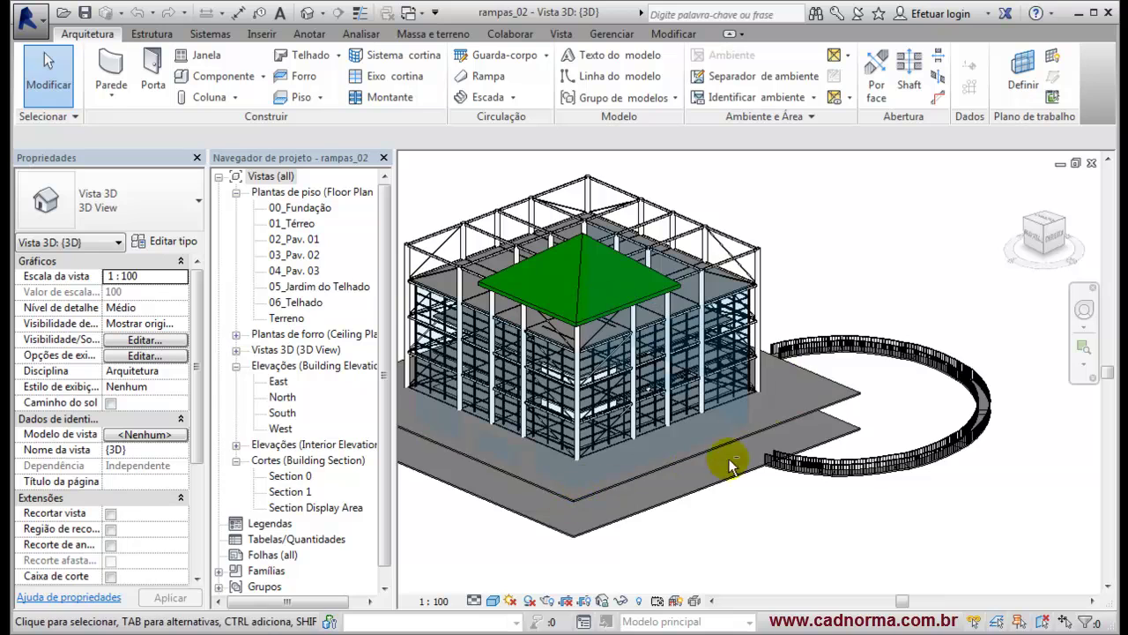
pyautogui.keyDown('shift'); pyautogui.moveTo(869, 390); pyautogui.dragTo(846, 355, button='middle'); pyautogui.keyUp('shift')
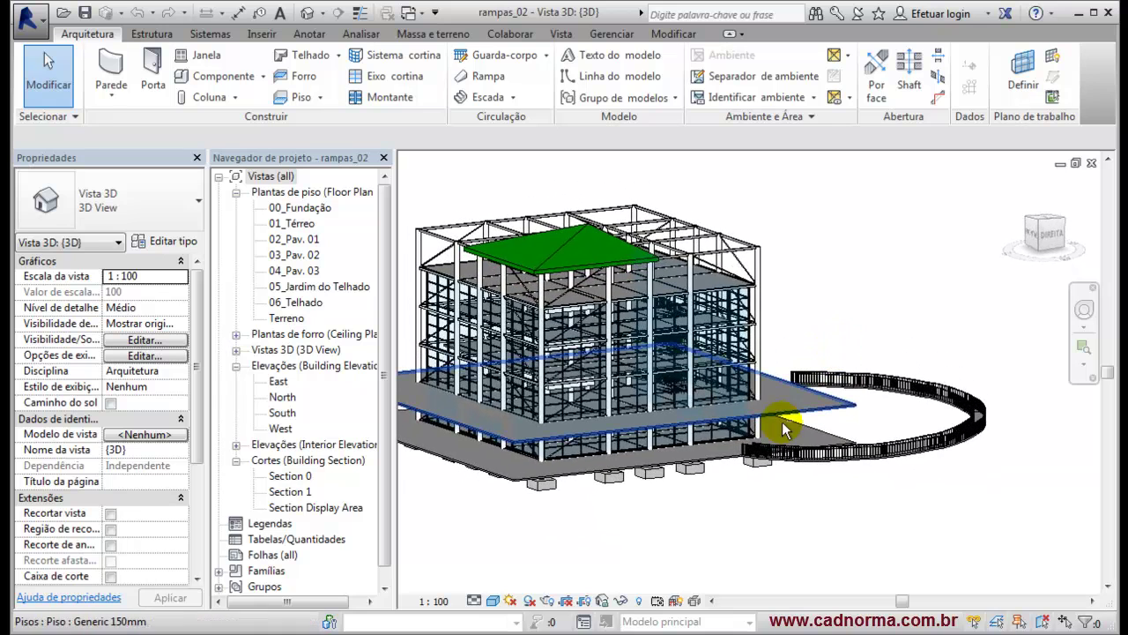
pyautogui.keyDown('shift'); pyautogui.moveTo(815, 423); pyautogui.dragTo(826, 447, button='middle'); pyautogui.keyUp('shift')
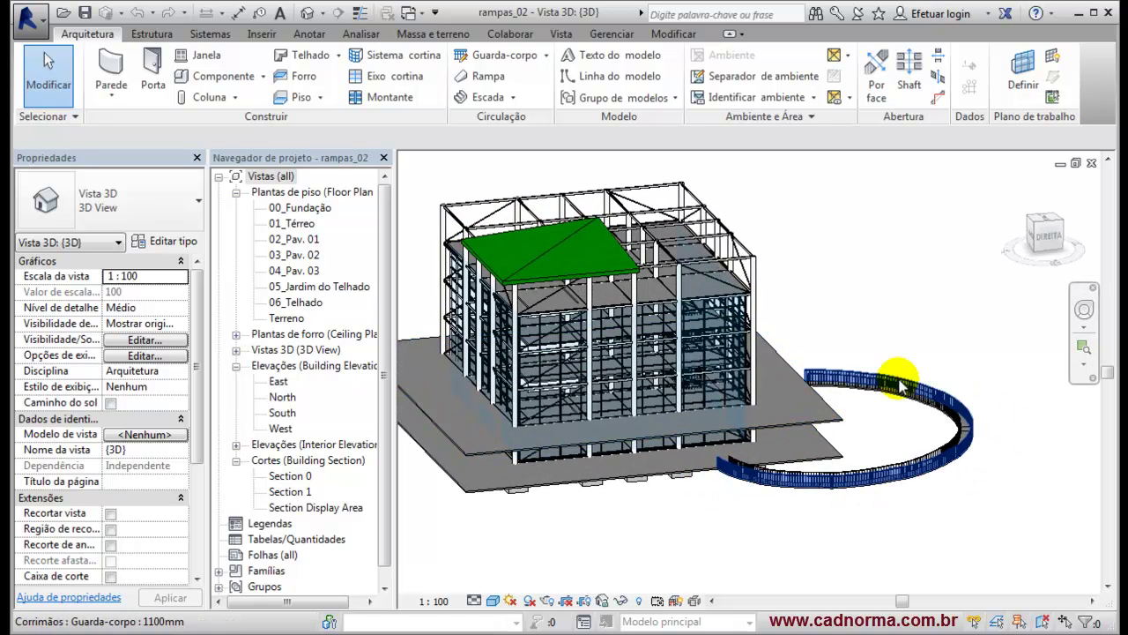
pyautogui.scroll(5, 779, 505)
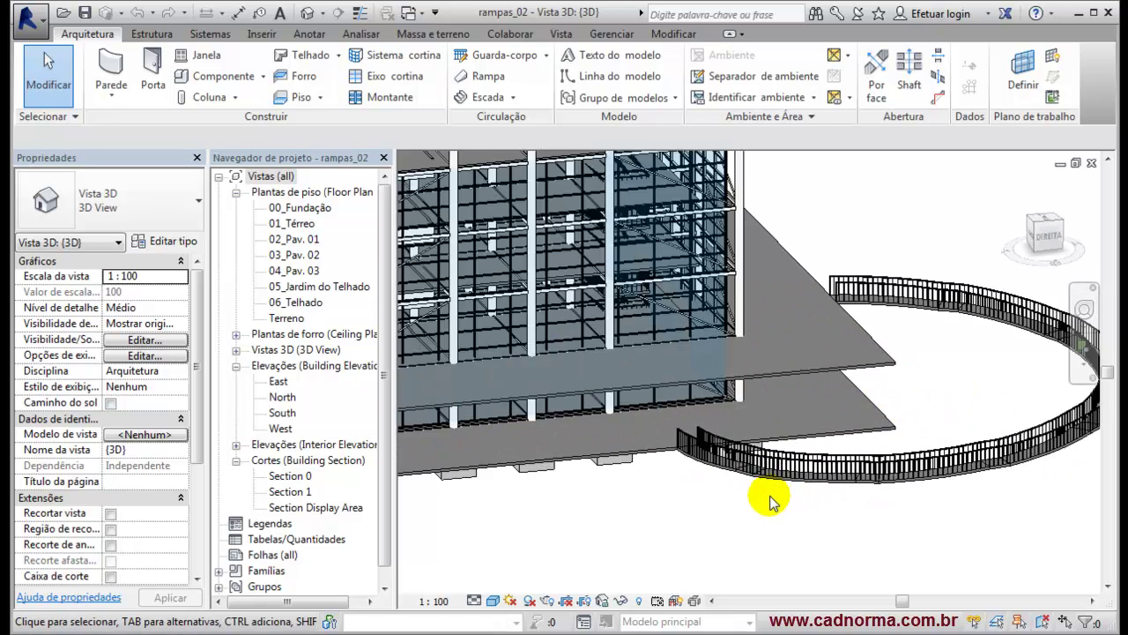
pyautogui.keyDown('shift'); pyautogui.moveTo(773, 479); pyautogui.dragTo(824, 444, button='middle'); pyautogui.keyUp('shift')
pyautogui.moveTo(920, 396); pyautogui.dragTo(542, 448, button='middle')
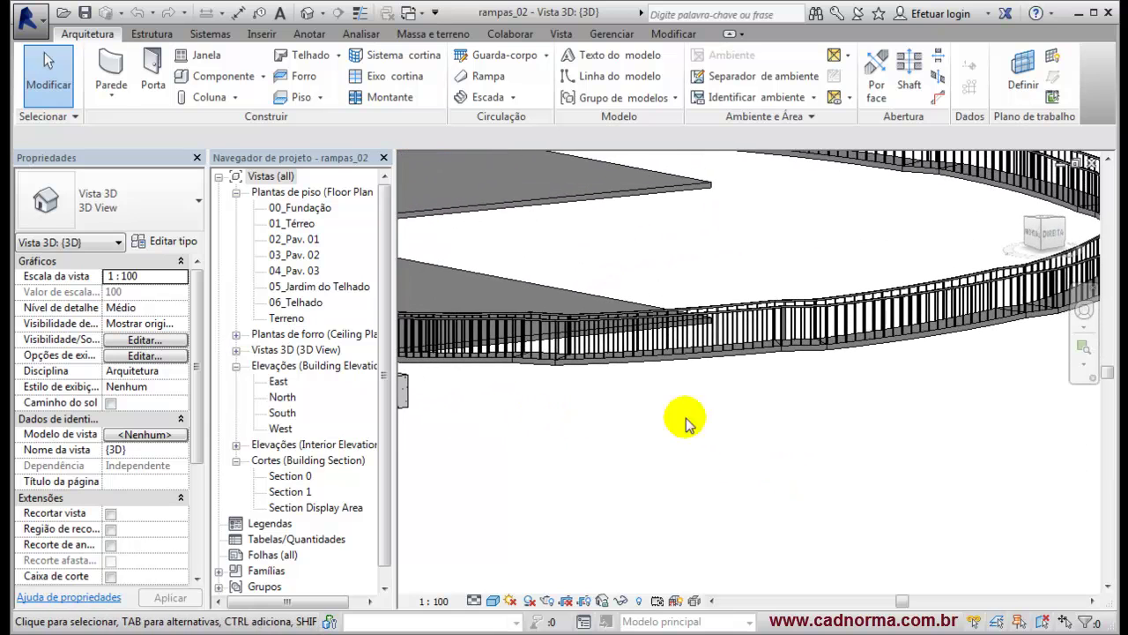
pyautogui.moveTo(932, 383); pyautogui.dragTo(766, 404, button='middle')
pyautogui.keyDown('shift'); pyautogui.moveTo(976, 377); pyautogui.dragTo(925, 401, button='middle'); pyautogui.keyUp('shift')
pyautogui.moveTo(750, 297); pyautogui.dragTo(923, 301, button='middle')
pyautogui.scroll(-2, 924, 300)
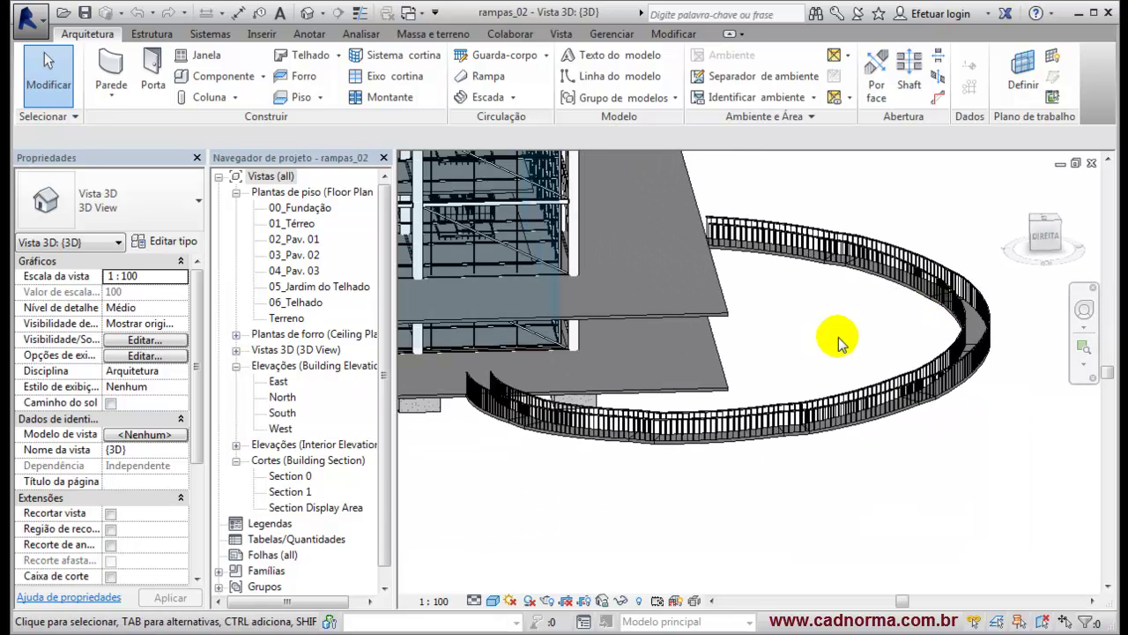
pyautogui.keyDown('shift'); pyautogui.moveTo(837, 342); pyautogui.dragTo(755, 324, button='middle'); pyautogui.keyUp('shift')
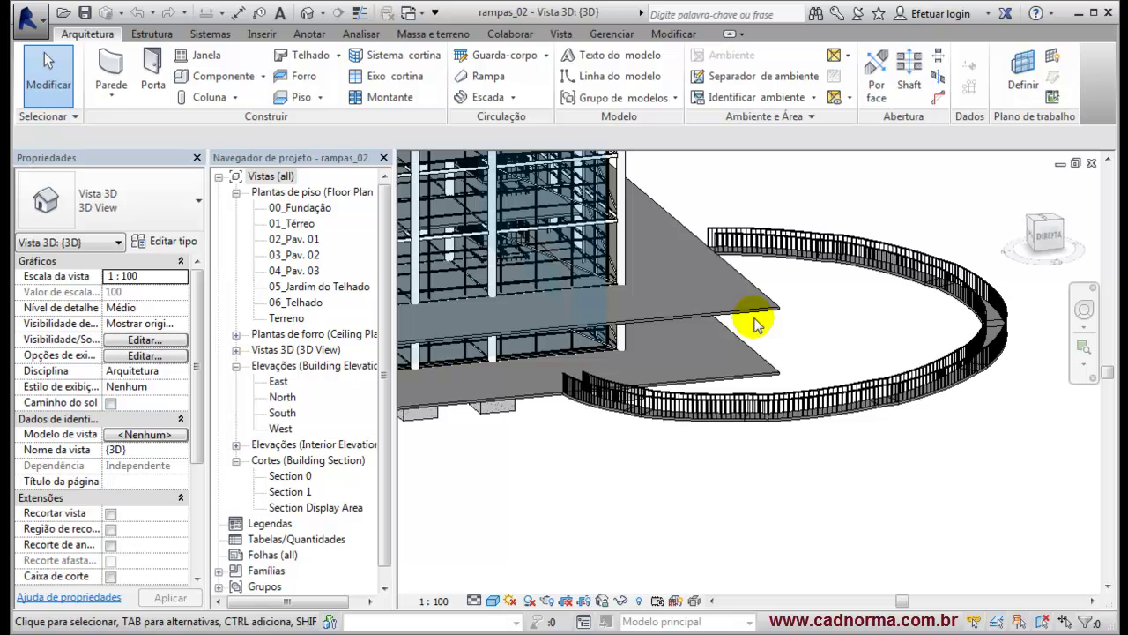
pyautogui.keyDown('shift'); pyautogui.moveTo(798, 347); pyautogui.dragTo(798, 397, button='middle'); pyautogui.keyUp('shift')
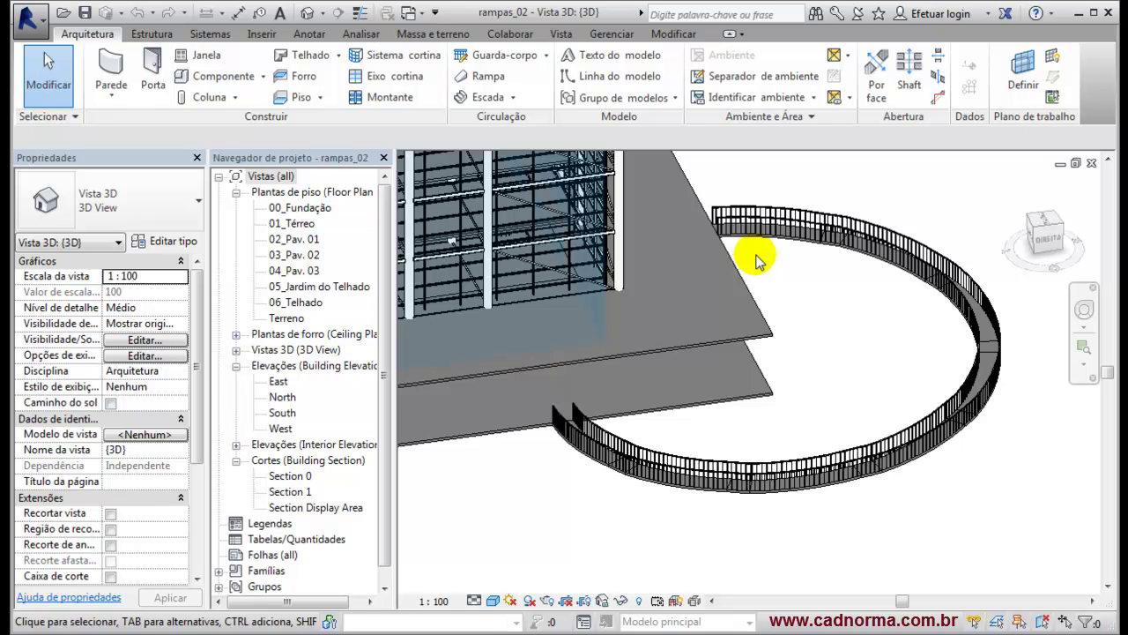
pyautogui.scroll(-1, 804, 303)
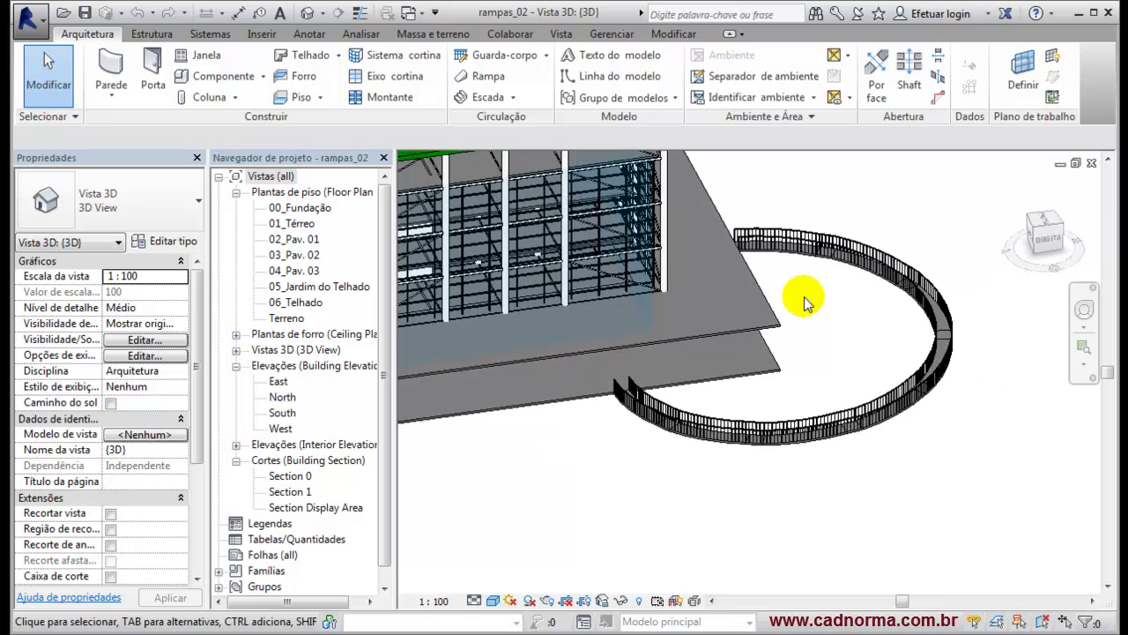
pyautogui.keyDown('shift'); pyautogui.moveTo(798, 342); pyautogui.dragTo(893, 468, button='middle'); pyautogui.keyUp('shift')
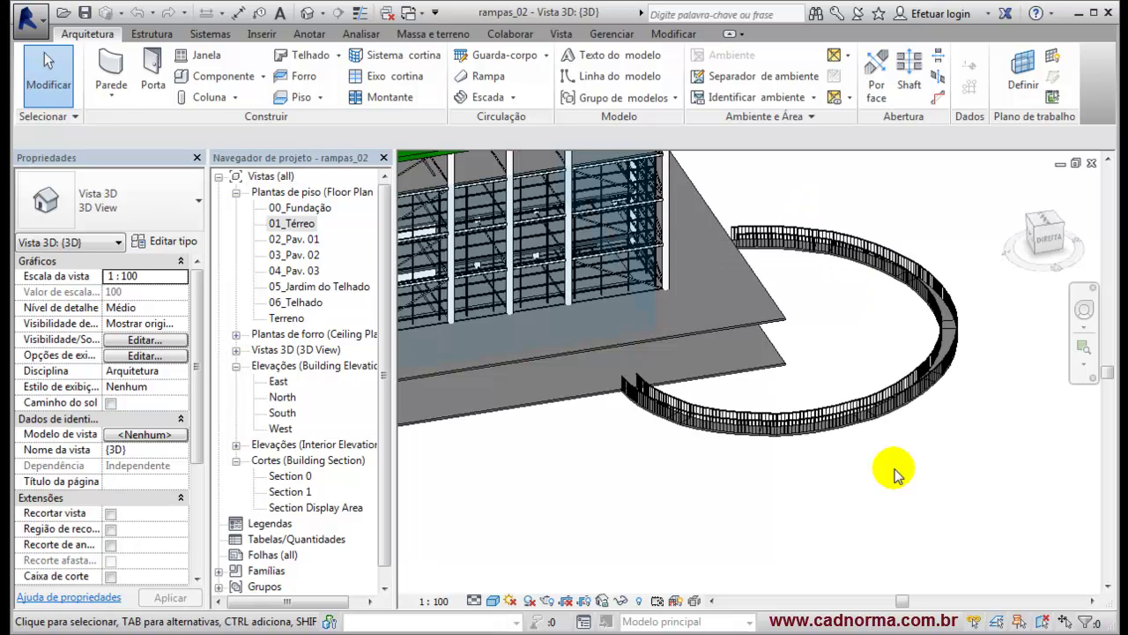
# Switch to the NBR 9050 PDF and highlight the 0,80 m maximum rise per ramp segment in Tabela 5
pyautogui.hotkey('alt', 'Tab')
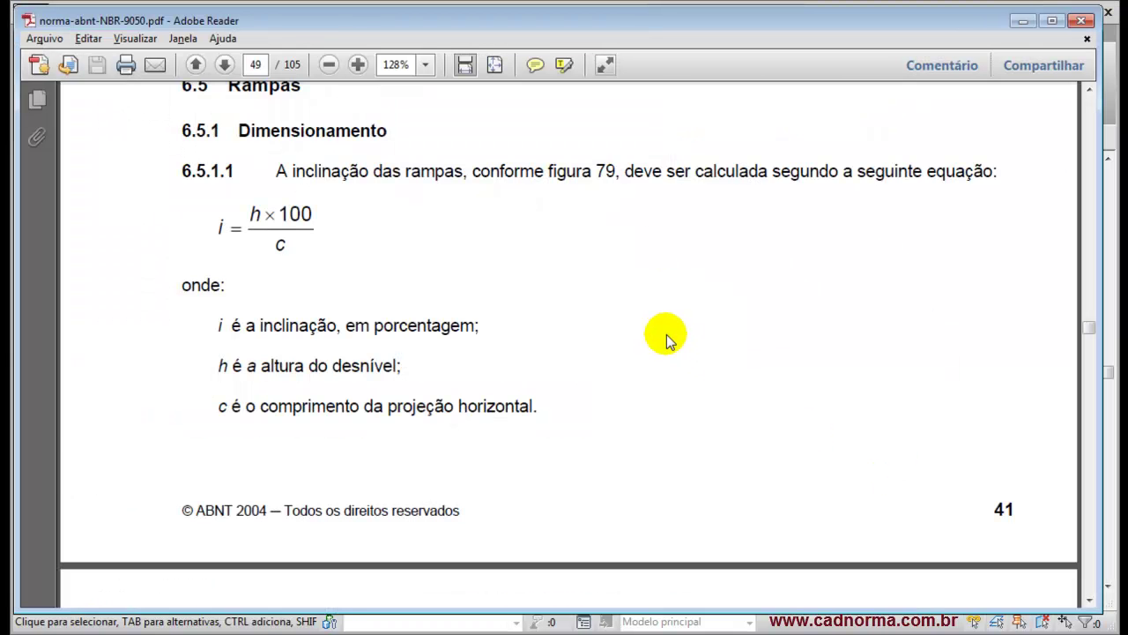
pyautogui.scroll(-10, 667, 340)
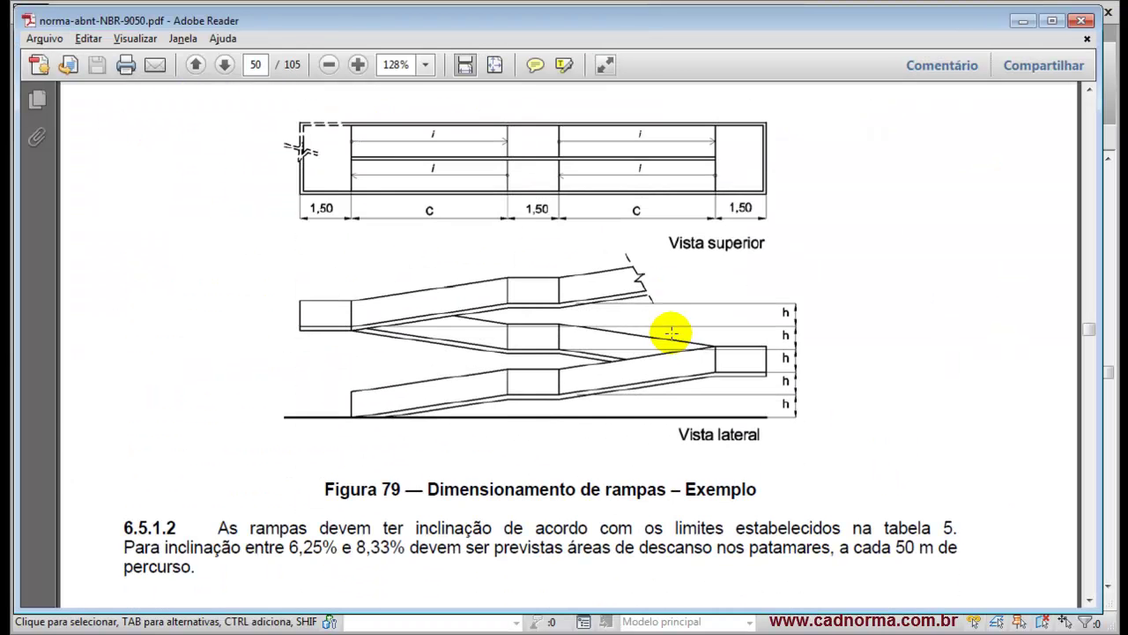
pyautogui.scroll(-2, 679, 333)
pyautogui.scroll(-5, 689, 330)
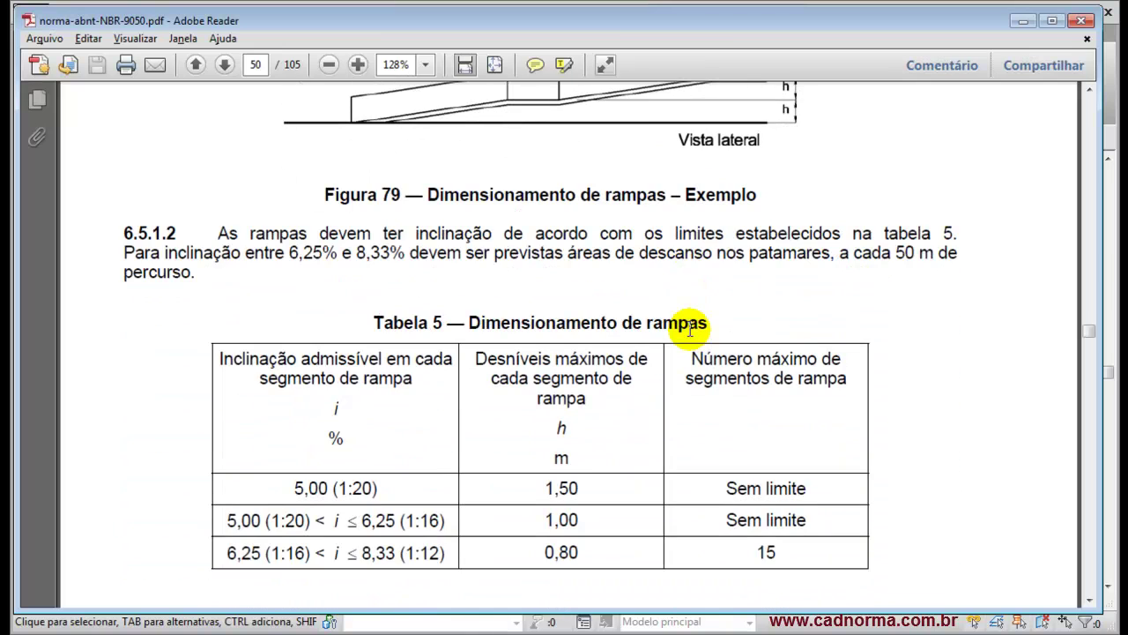
pyautogui.scroll(-2, 692, 328)
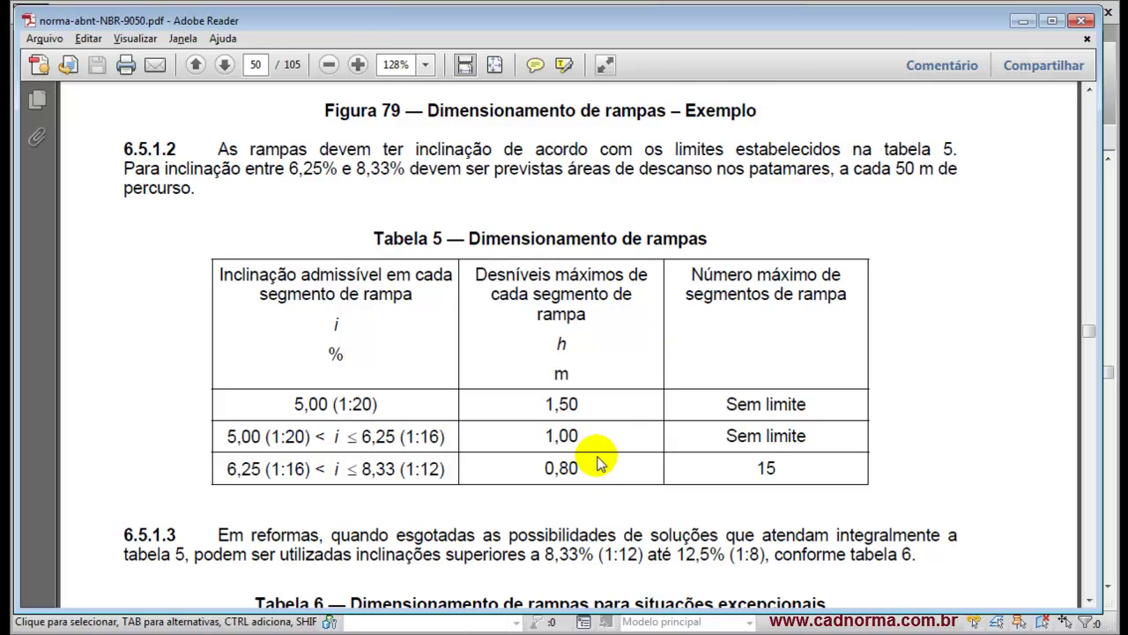
pyautogui.moveTo(584, 465); pyautogui.dragTo(529, 467)
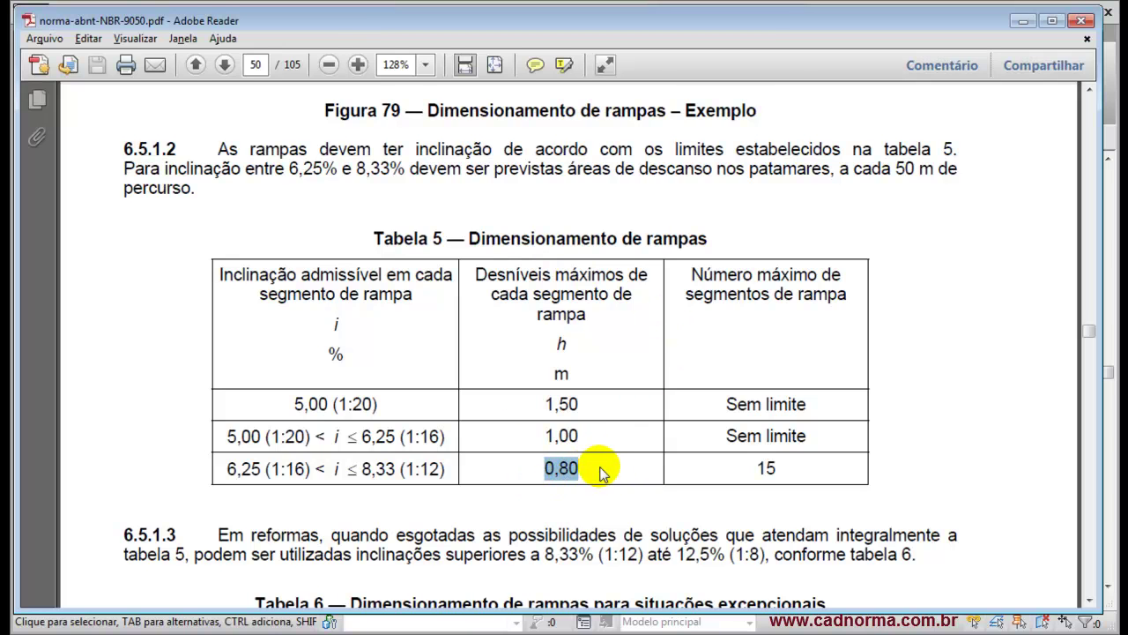
# Switch to the Calculator and divide the 3,75 m level difference by 0,8 to get the number of ramp segments
pyautogui.hotkey('alt', 'Tab')
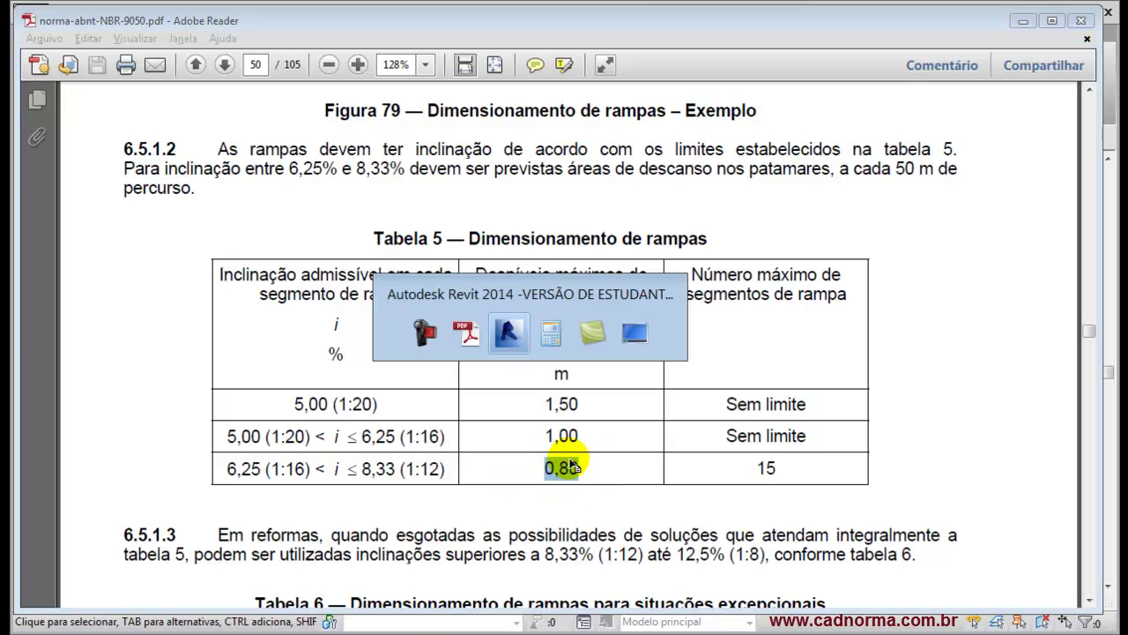
pyautogui.hotkey('alt', 'Tab')
pyautogui.write('3')
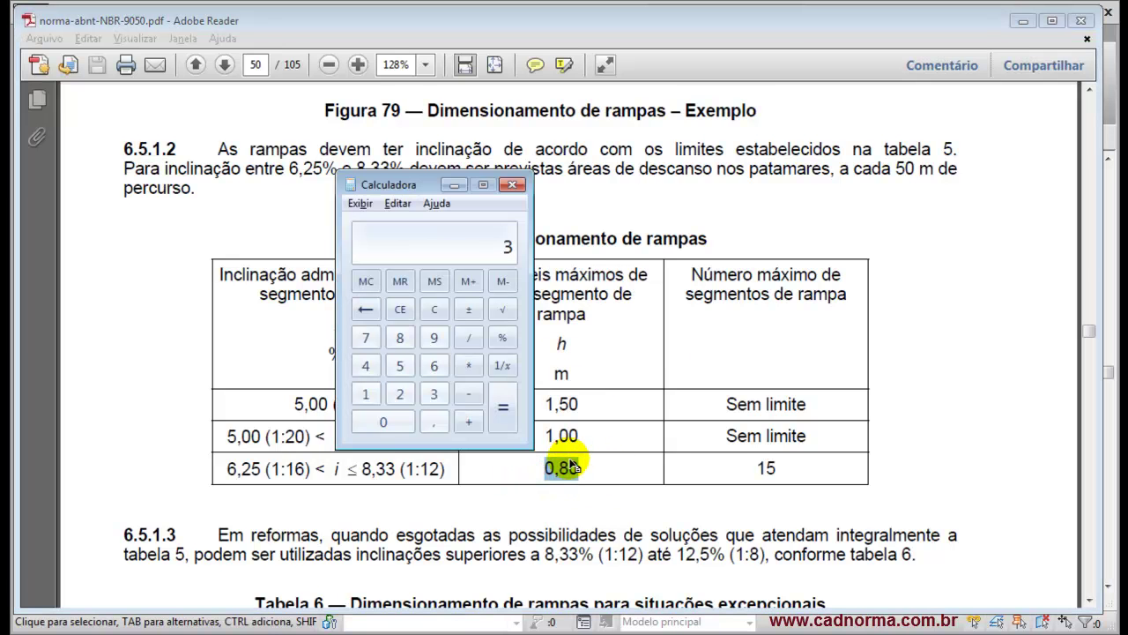
pyautogui.write(',75')
pyautogui.write('0,8')
pyautogui.press('Return')
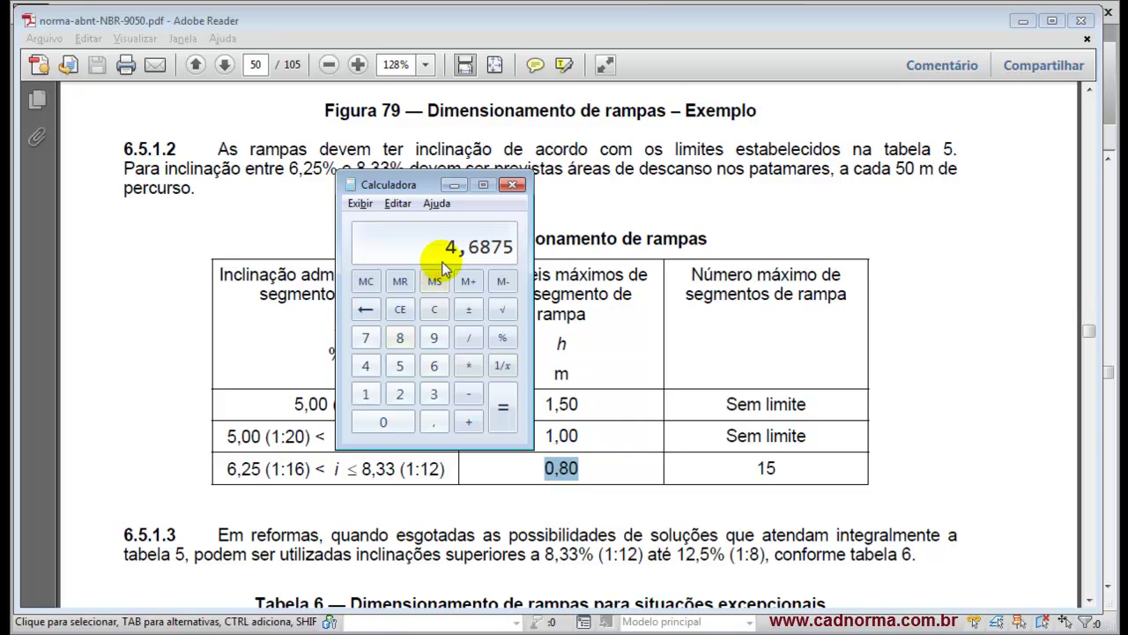
pyautogui.moveTo(440, 249); pyautogui.dragTo(500, 251)
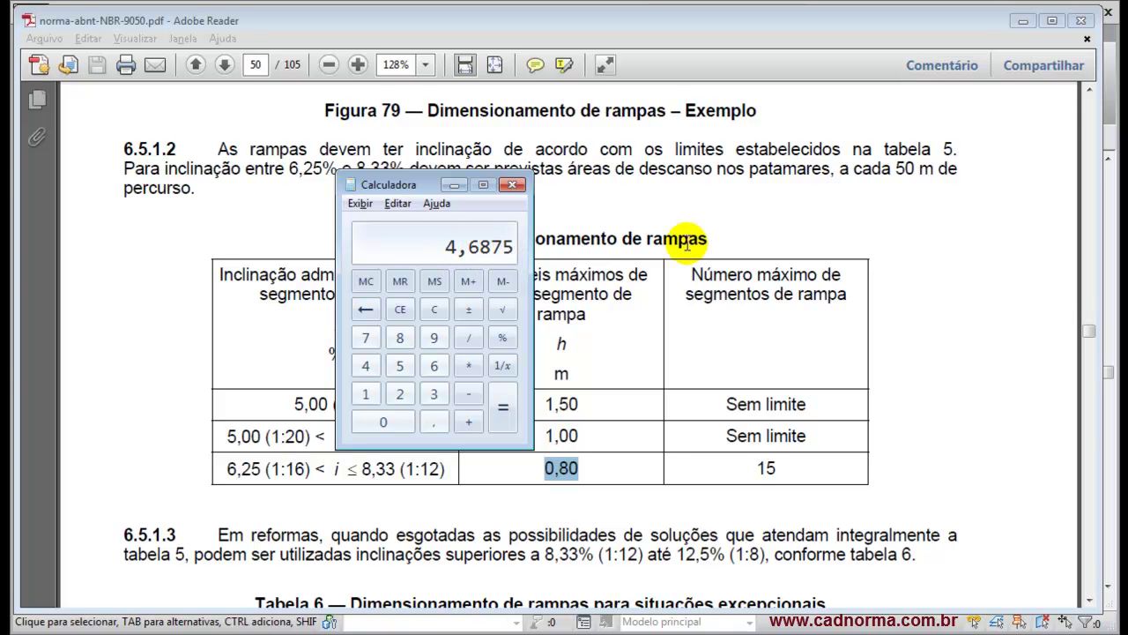
# Return to the NBR 9050 PDF and look up the ramp slope equation in section 6.5.1.1
pyautogui.click(790, 222)
pyautogui.scroll(10, 764, 239)
pyautogui.scroll(5, 764, 242)
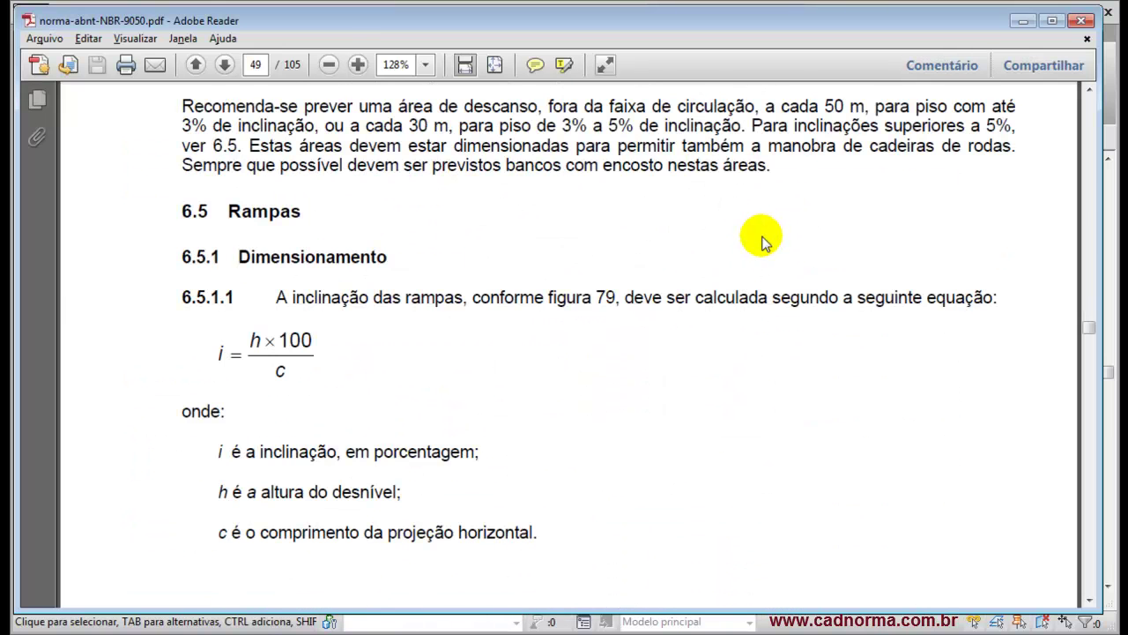
# In the Calculator, compute 100 * 3,75 / 8 to get the ramp's horizontal projection length for an 8% slope
pyautogui.hotkey('alt', 'Tab')
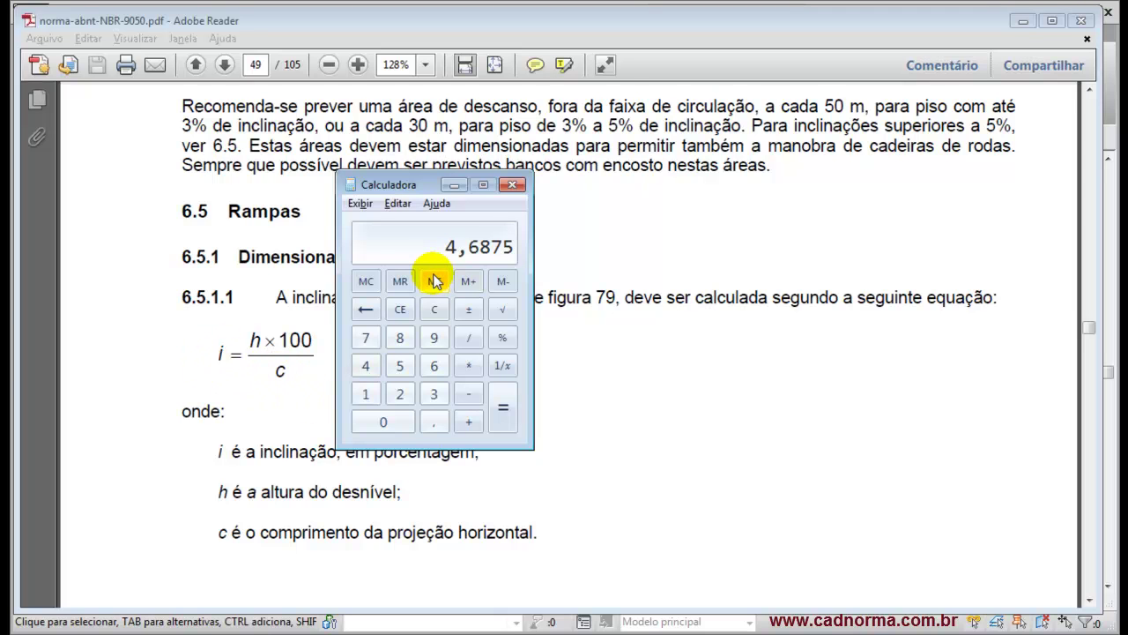
pyautogui.write('10')
pyautogui.write('0 * 3,75 ')
pyautogui.write('/ ')
pyautogui.write('8')
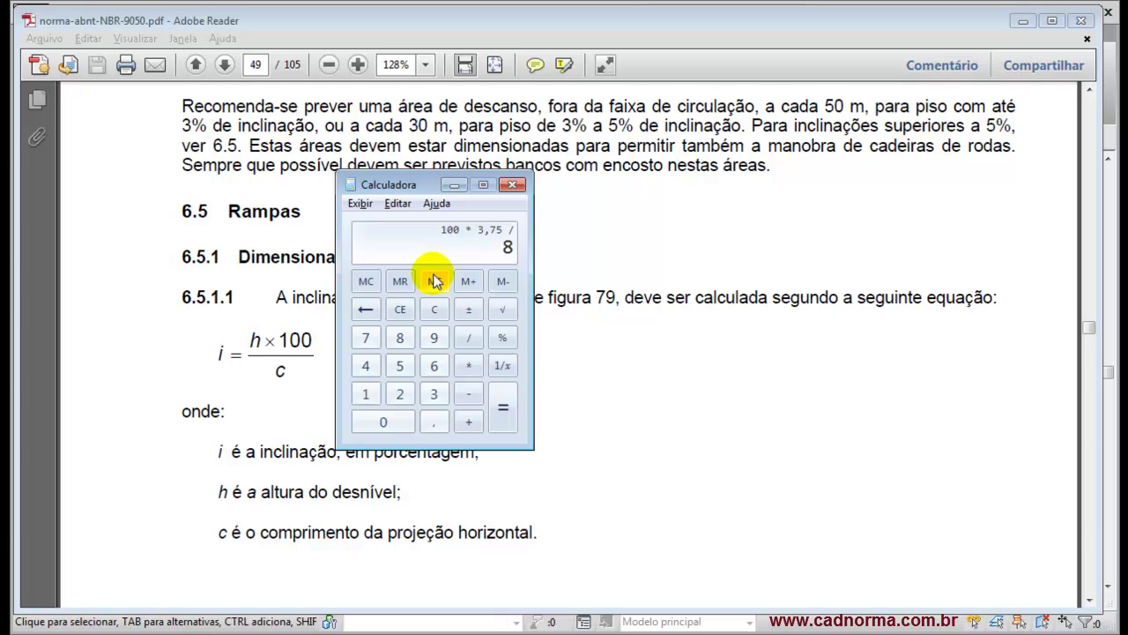
pyautogui.press('Return')
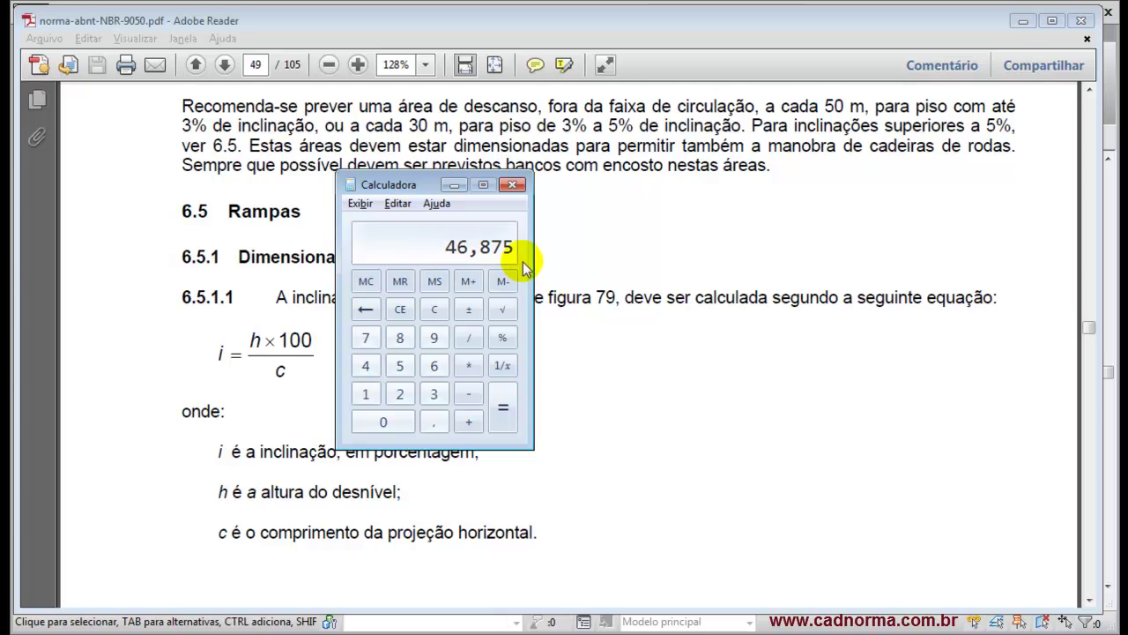
pyautogui.moveTo(444, 245); pyautogui.dragTo(512, 245)
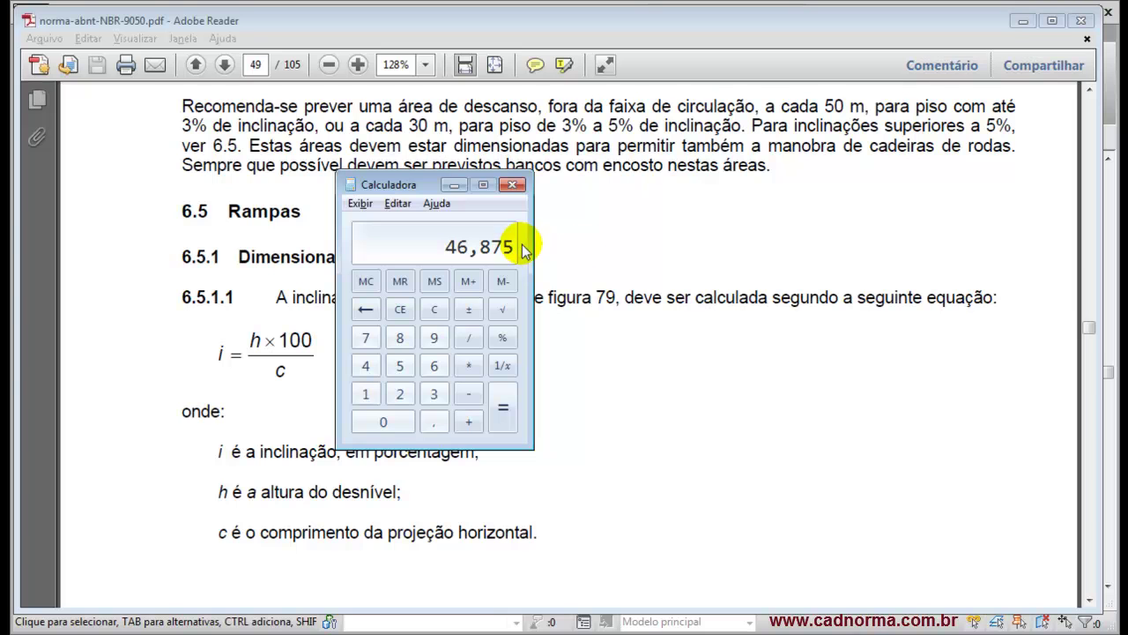
# Go back to the NBR 9050 PDF and review the ramp sizing example in Figura 79
pyautogui.click(641, 259)
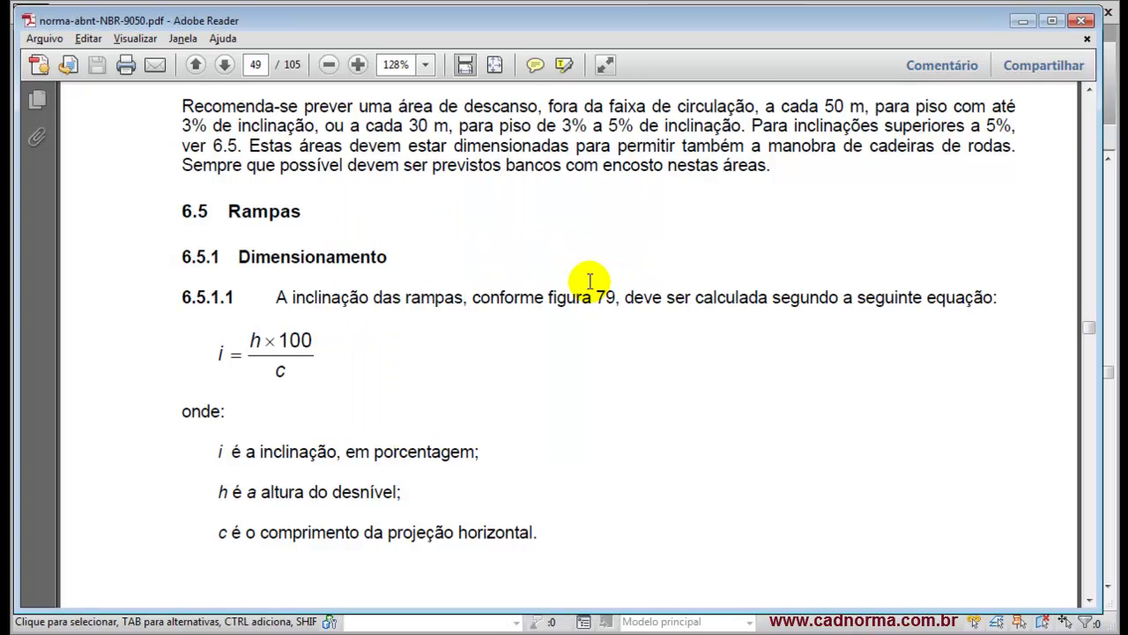
pyautogui.scroll(-10, 589, 284)
pyautogui.scroll(-5, 602, 284)
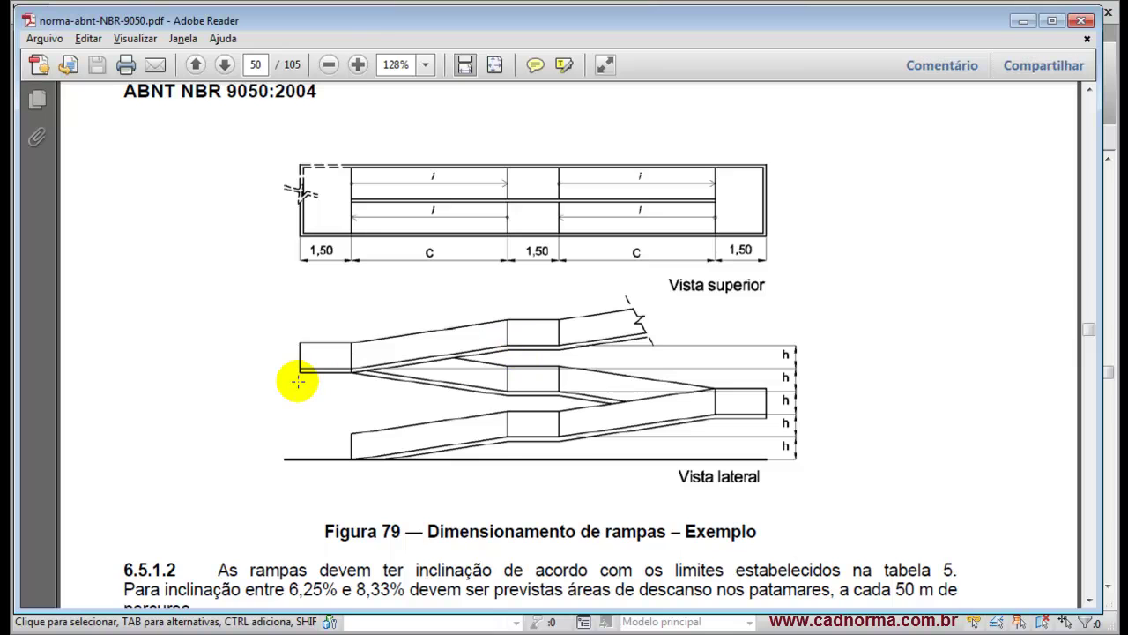
# Review the slope equation in section 6.5.1.1 and compare it with the ramp sizing example in Figura 79
pyautogui.scroll(10, 809, 267)
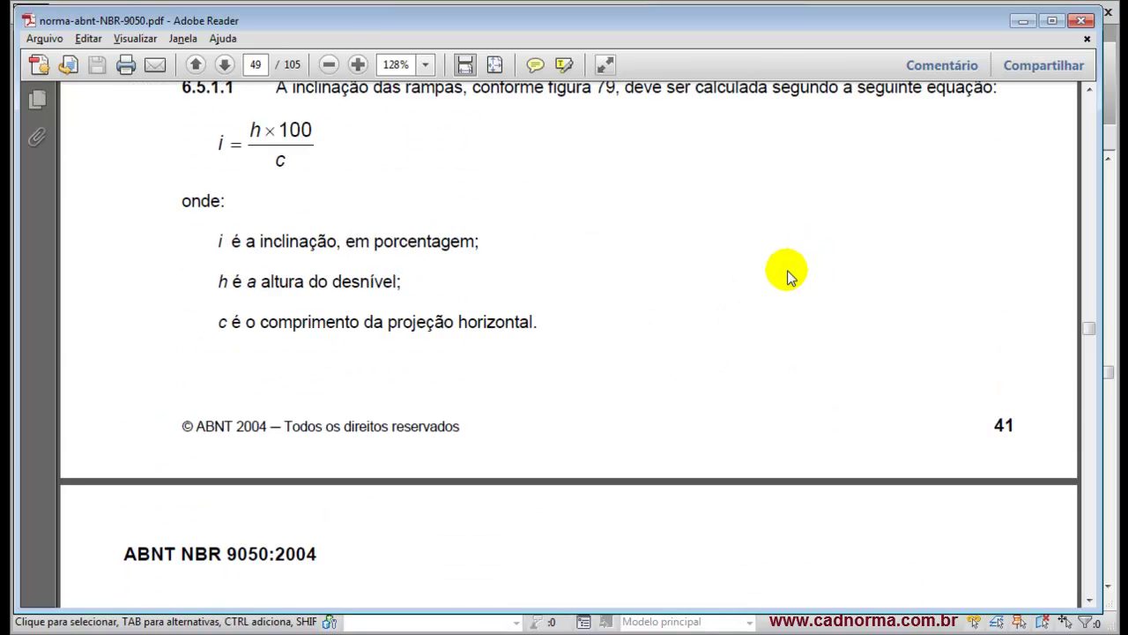
pyautogui.moveTo(314, 257); pyautogui.dragTo(221, 265)
pyautogui.moveTo(295, 290); pyautogui.dragTo(223, 267)
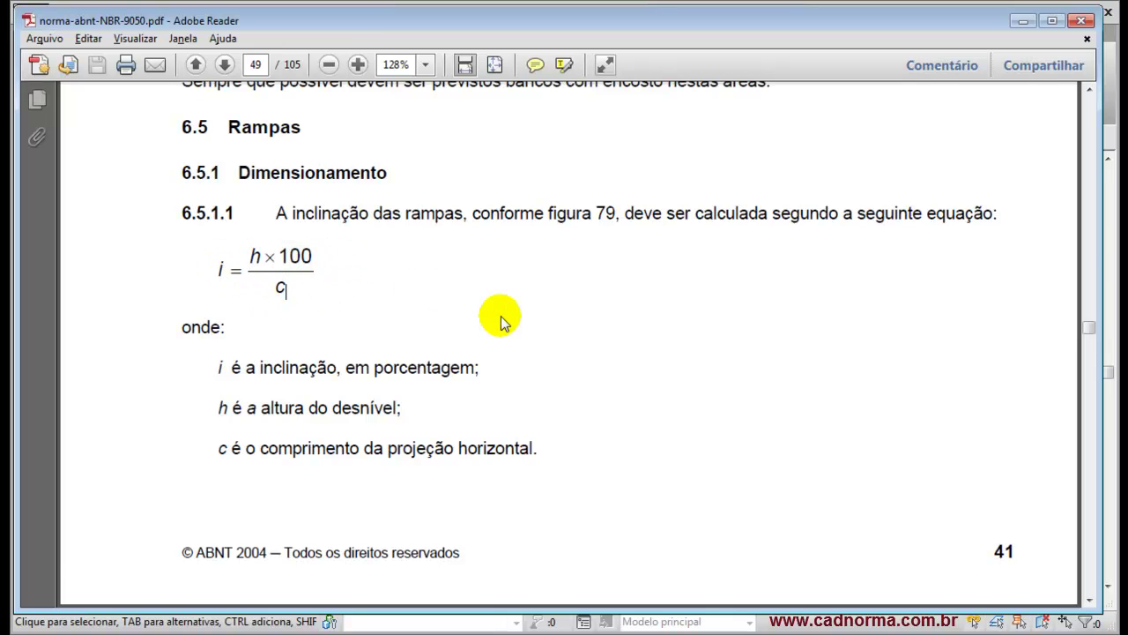
pyautogui.scroll(-2, 640, 295)
pyautogui.scroll(-2, 640, 295)
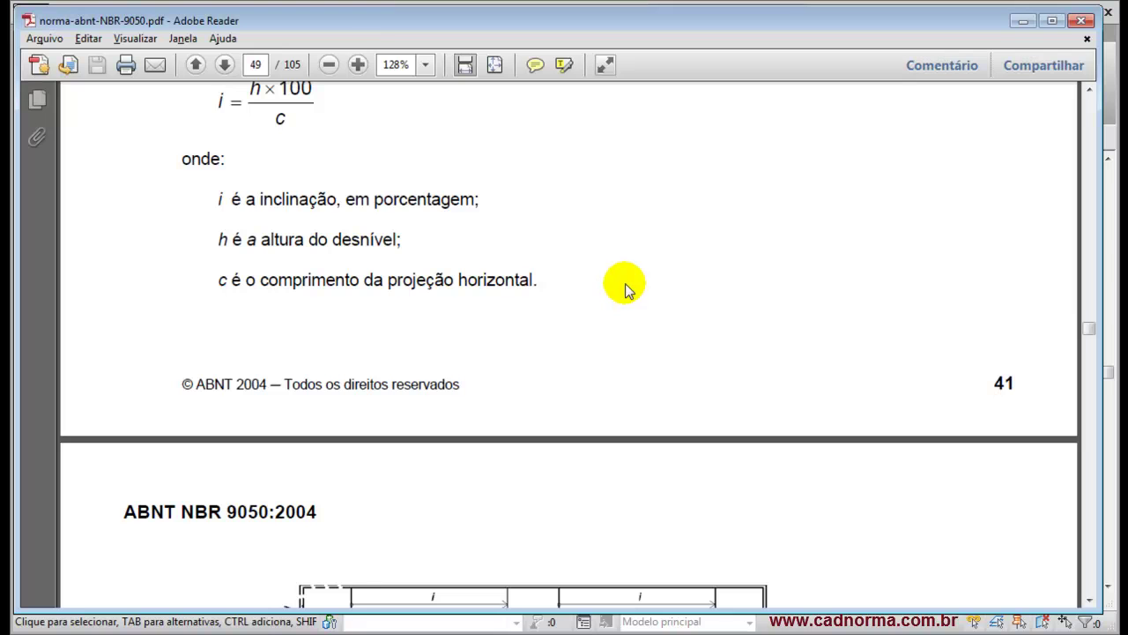
pyautogui.scroll(-4, 626, 291)
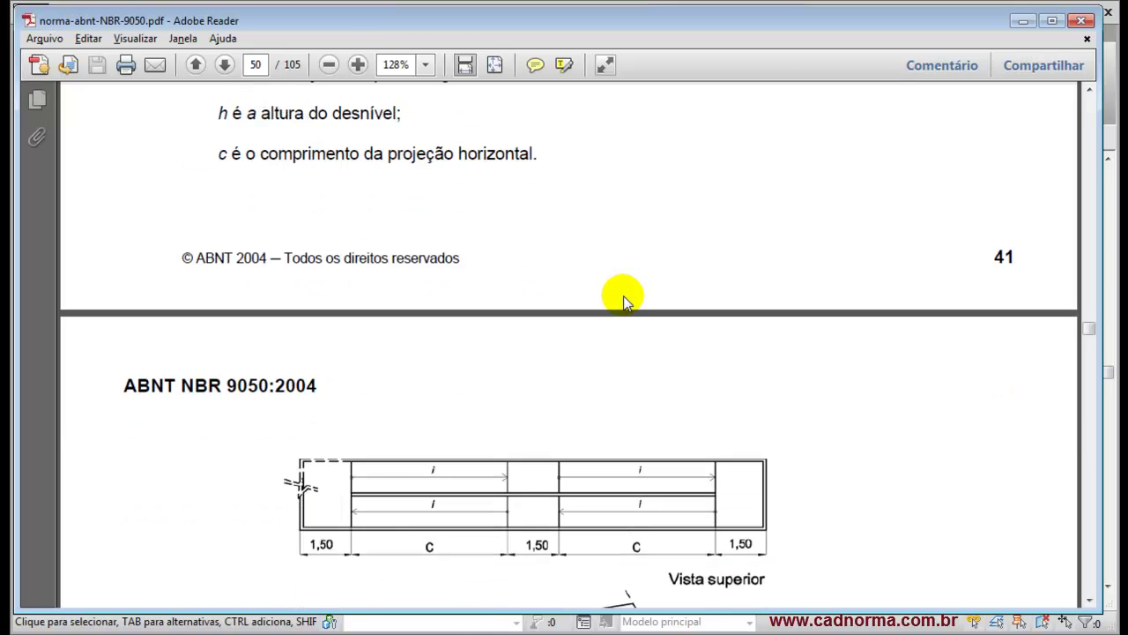
pyautogui.scroll(-5, 623, 295)
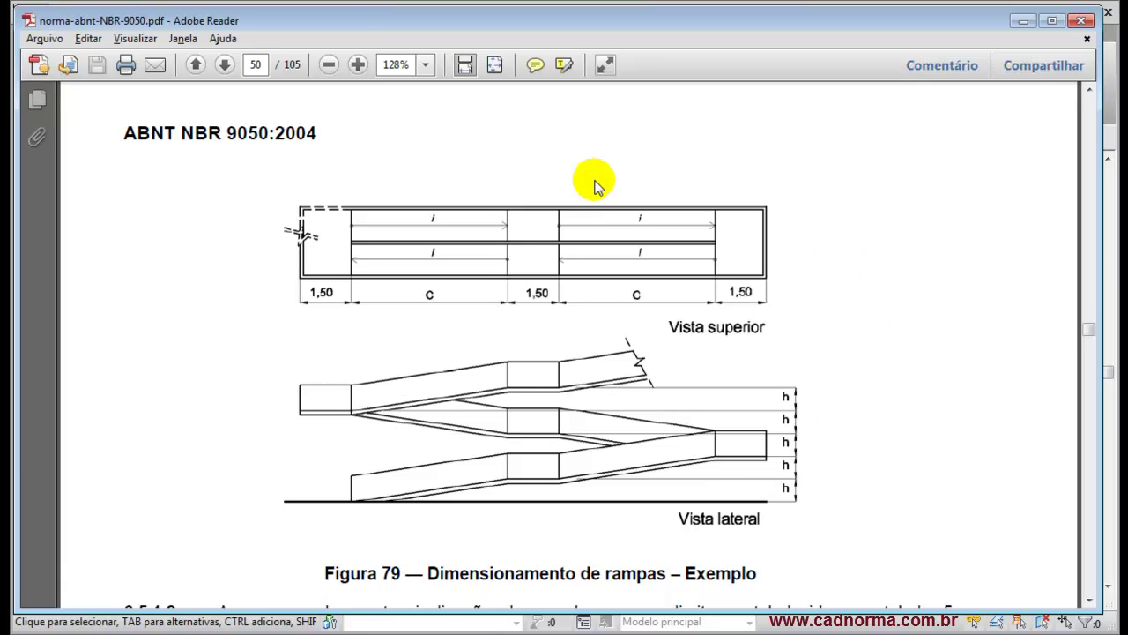
# Switch to Revit and inspect the curved ramp and its landings in the 01_Térreo floor plan
pyautogui.hotkey('alt', 'Tab')
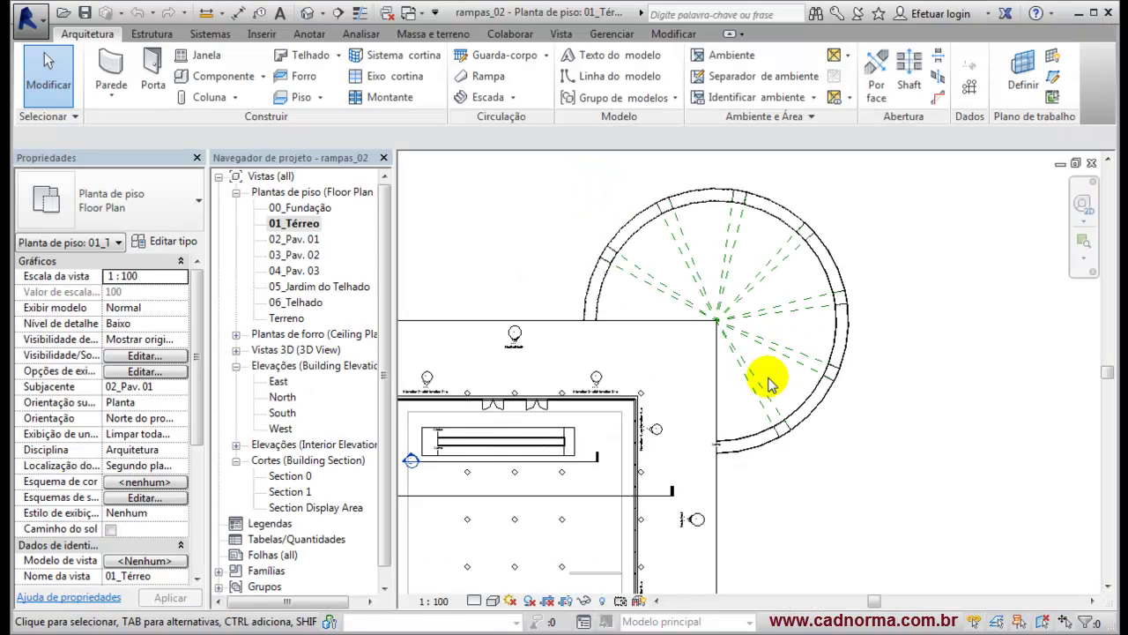
pyautogui.scroll(2, 764, 385)
pyautogui.scroll(-1, 776, 392)
pyautogui.moveTo(903, 375); pyautogui.dragTo(910, 409, button='middle')
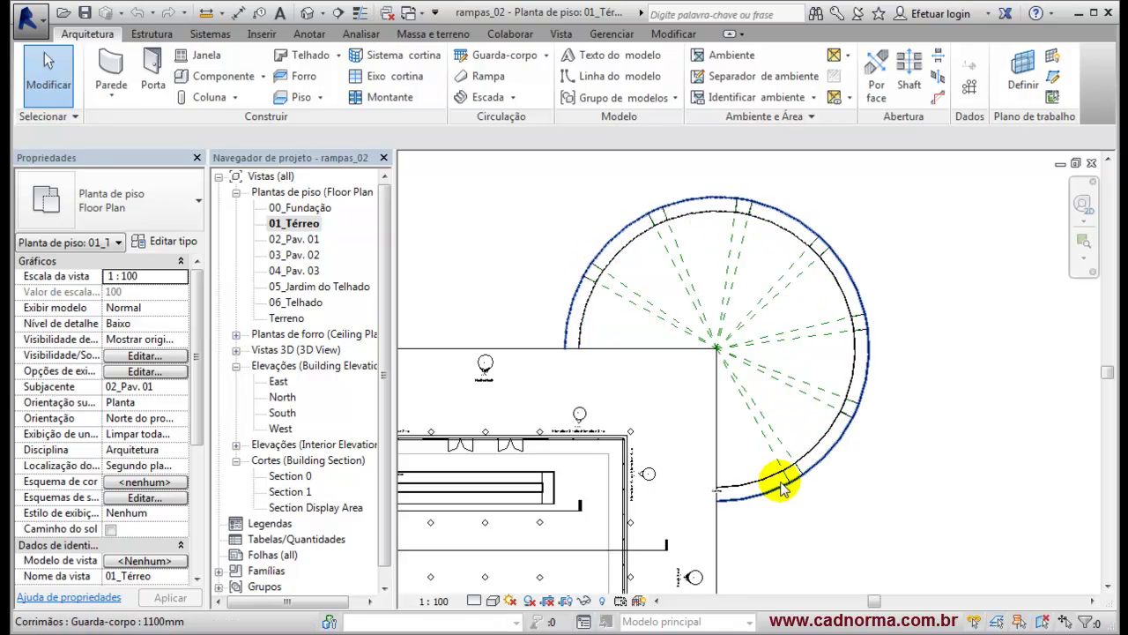
# Switch to the Calculator and work out the ramp's total length including 7 landings of 1,2 m each
pyautogui.hotkey('alt', 'Tab')
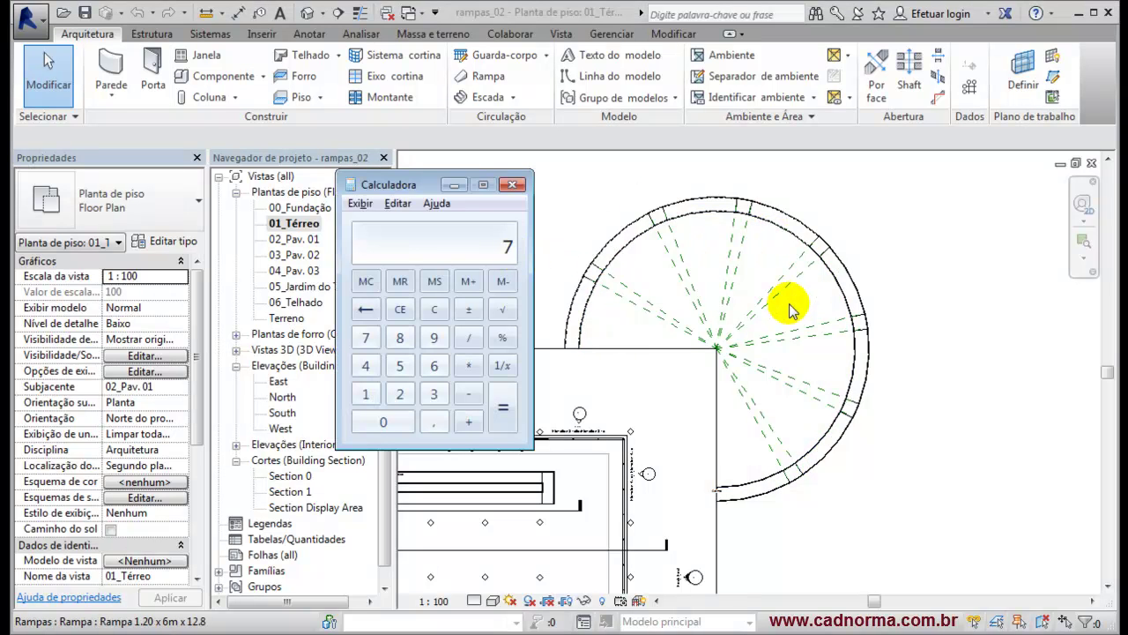
pyautogui.write('1,2')
pyautogui.press('Return')
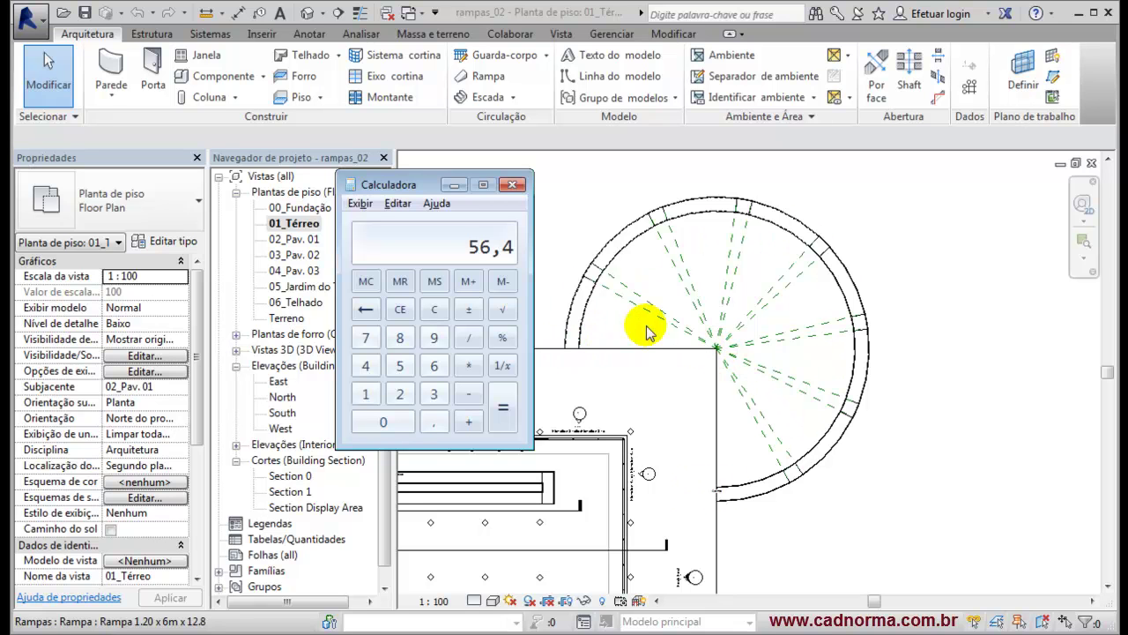
# Divide the total length by 3 and multiply by 4, and divide that circumference by 2 and by 3,14 to get the radius
pyautogui.click(493, 256)
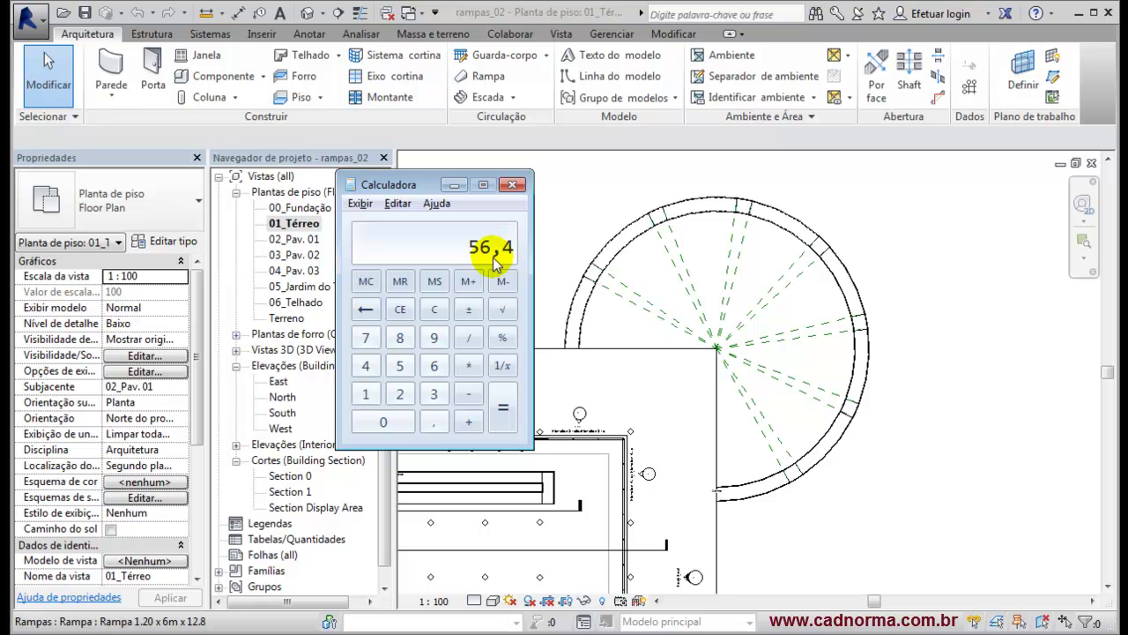
pyautogui.write('3*4')
pyautogui.press('Return')
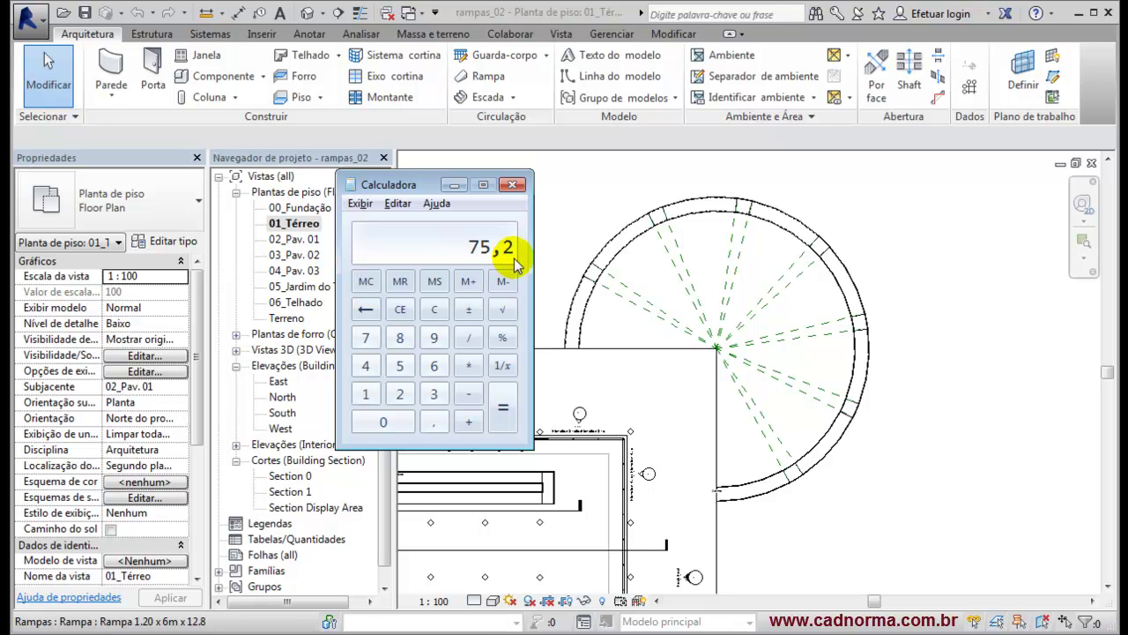
pyautogui.write('/ 2 / 3,14')
pyautogui.press('Return')
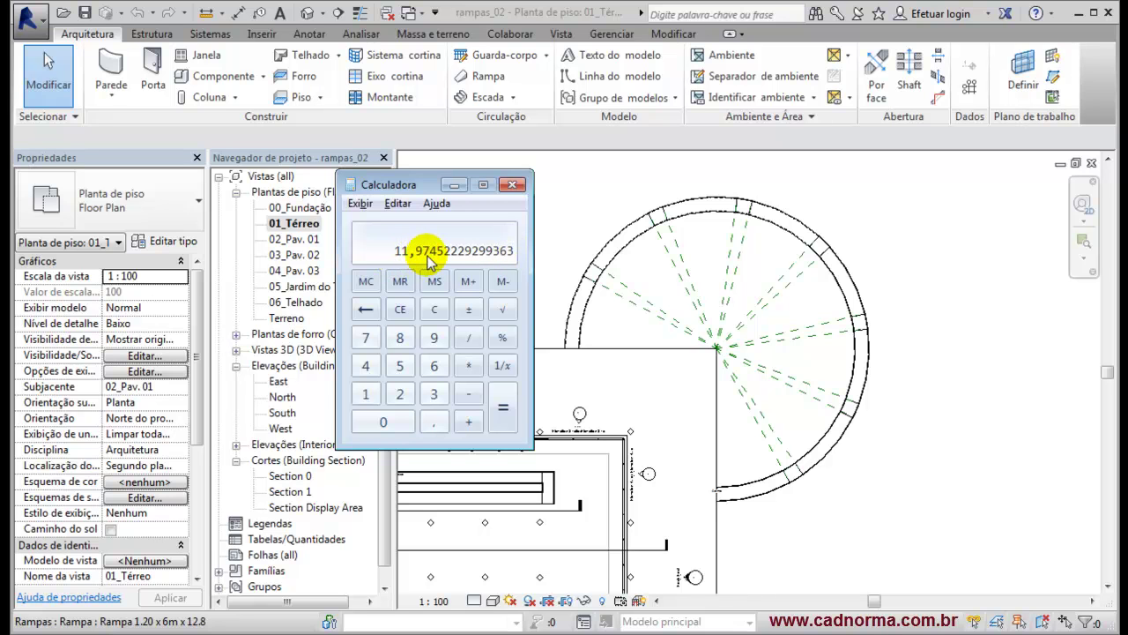
pyautogui.moveTo(395, 253); pyautogui.dragTo(500, 254)
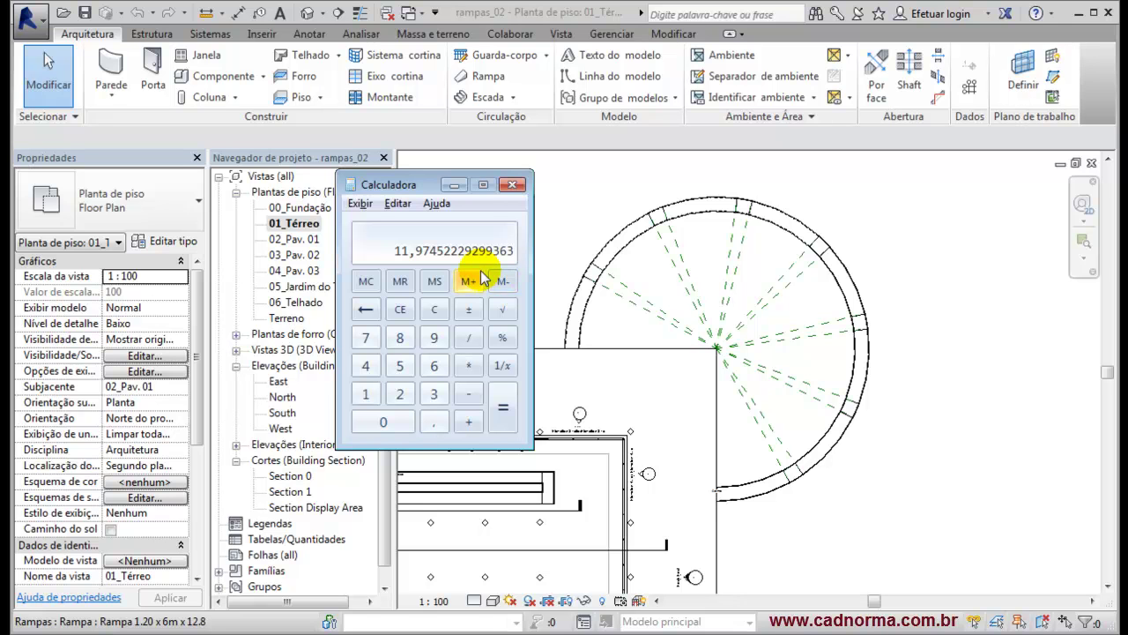
# Compute 100 * 3,75 / 48 to get the ramp's actual slope percentage
pyautogui.write('3,75')
pyautogui.press('Escape')
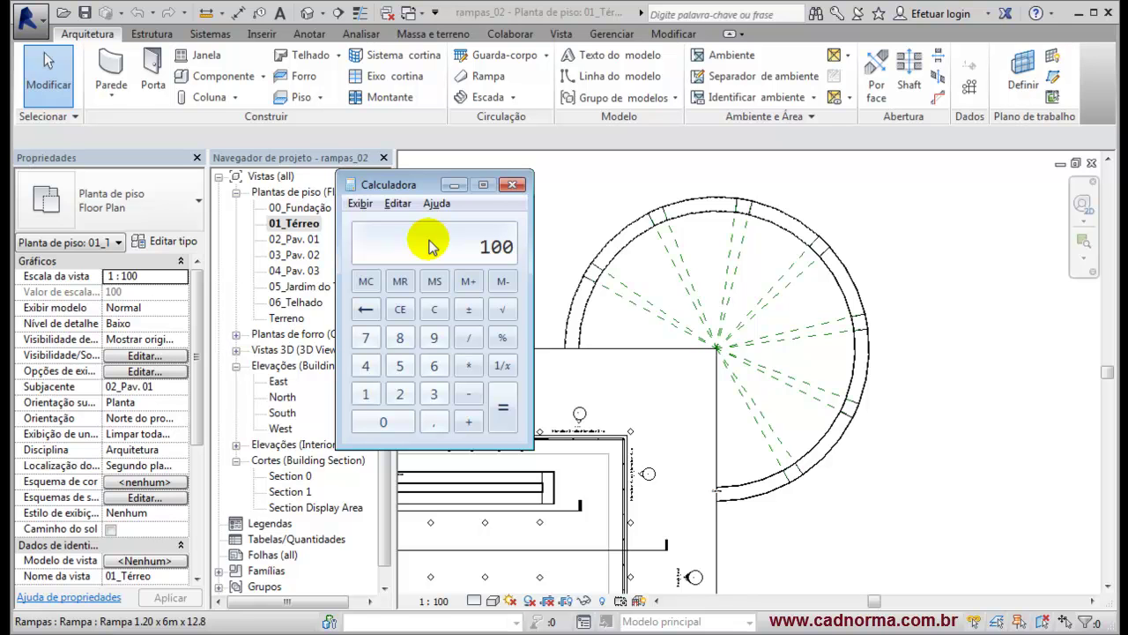
pyautogui.write('3,75')
pyautogui.press('/')
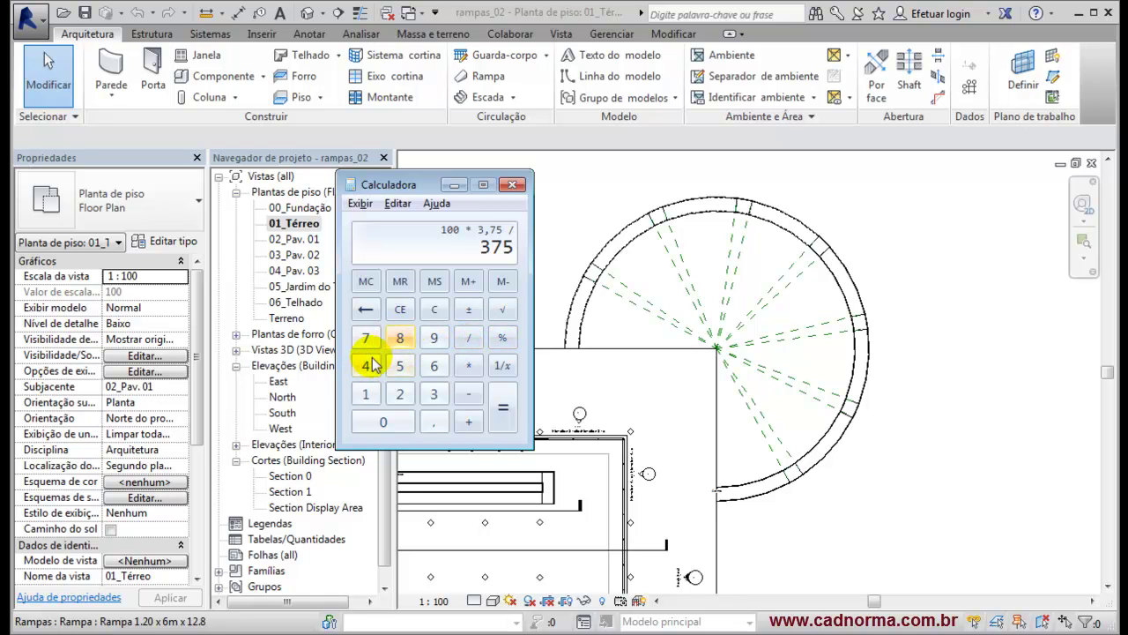
pyautogui.write('48')
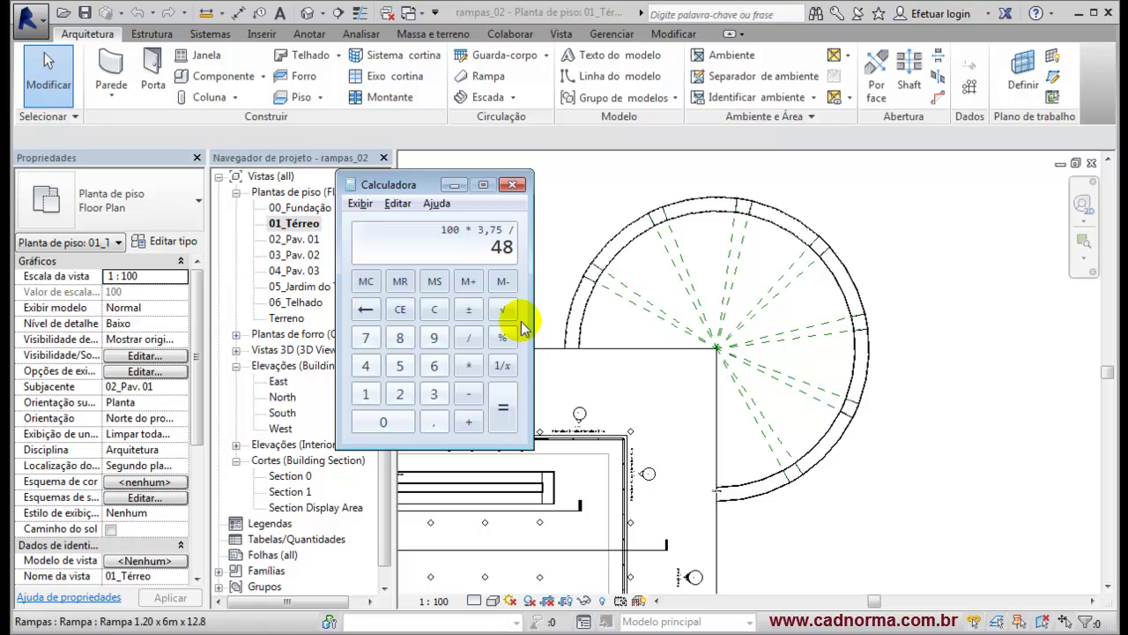
pyautogui.press('Return')
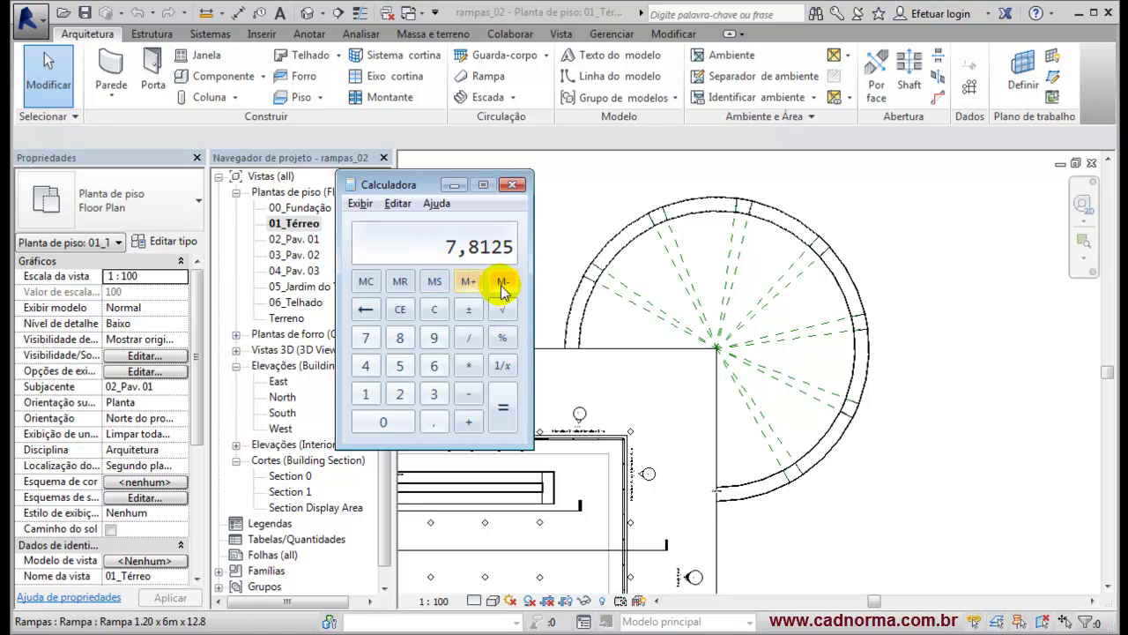
# Store the slope percentage in the Calculator's memory and divide 100 by it to get the ramp's slope ratio
pyautogui.click(470, 281)
pyautogui.click(366, 394)
pyautogui.doubleClick(378, 421)
pyautogui.click(468, 338)
pyautogui.click(396, 281)
pyautogui.click(504, 405)
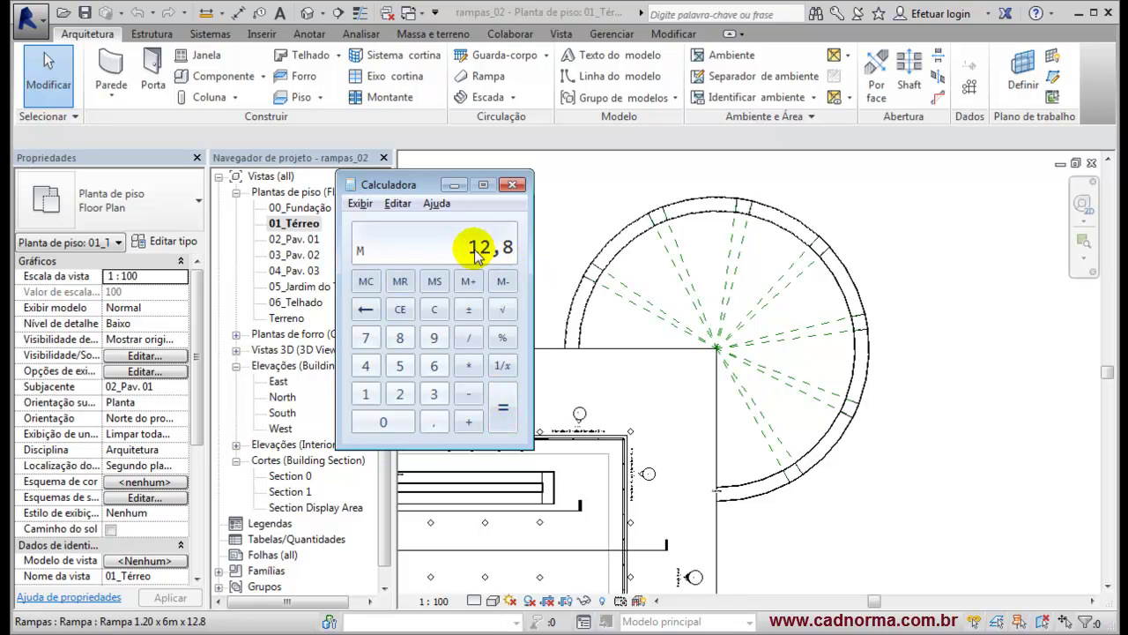
pyautogui.moveTo(468, 249); pyautogui.dragTo(507, 251)
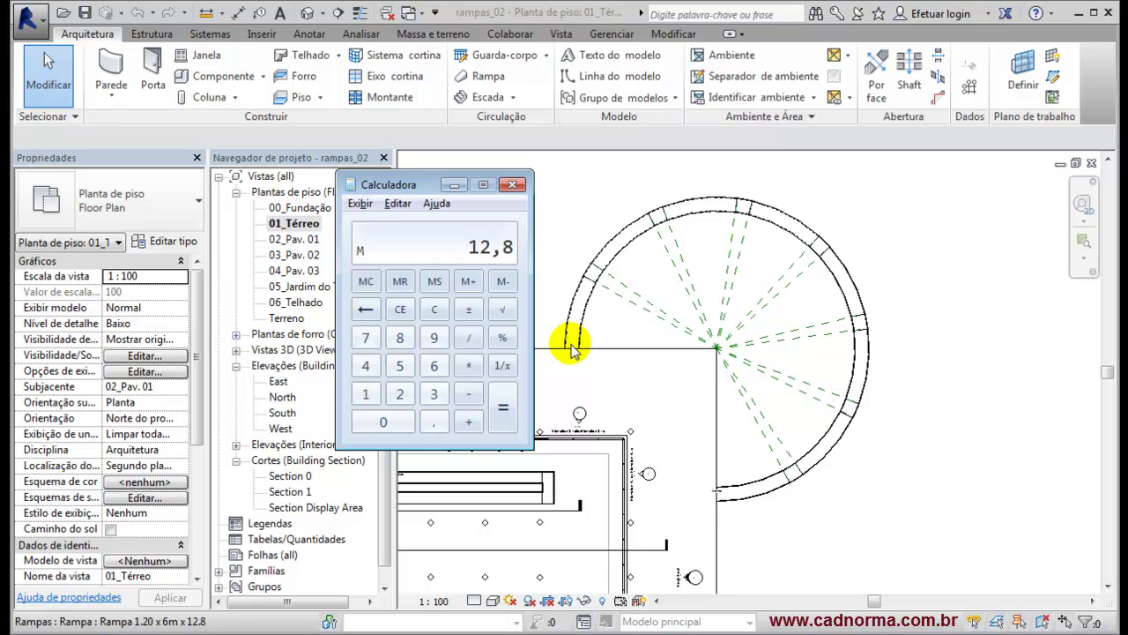
# Return to the Revit floor plan and examine the curved ramp's segments, landings and radial reference planes
pyautogui.click(571, 348)
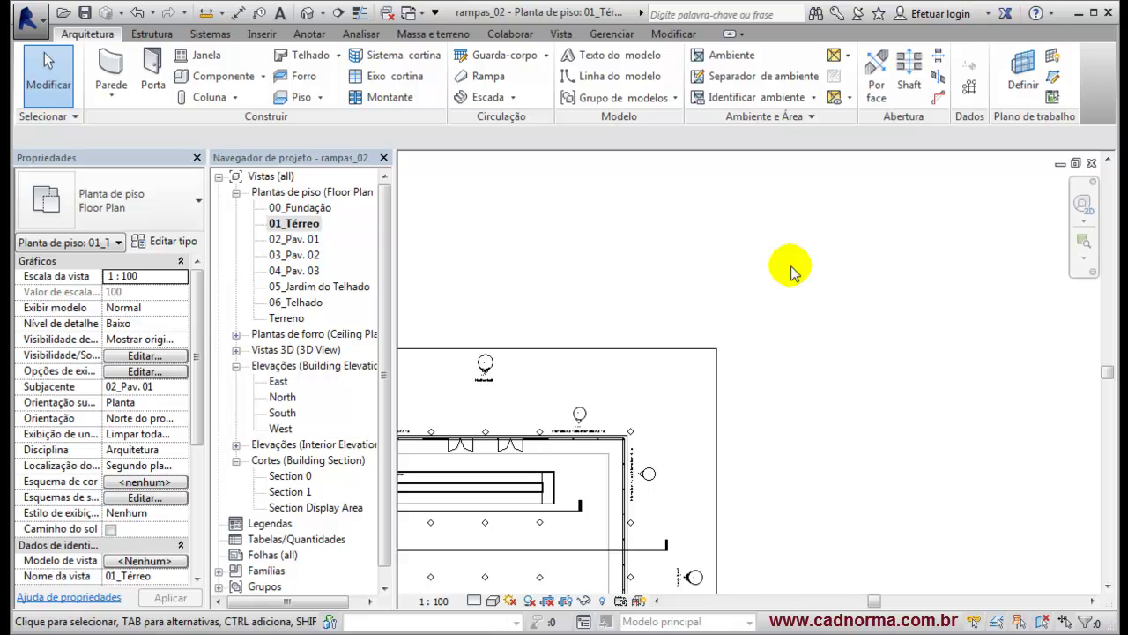
pyautogui.click(737, 277)
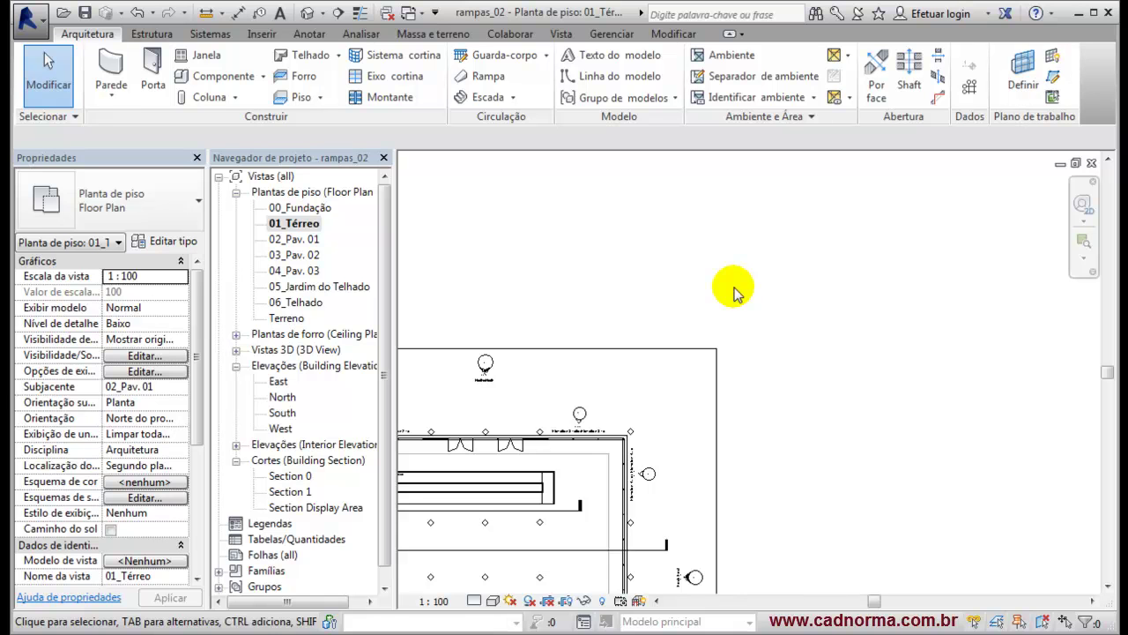
pyautogui.click(908, 317)
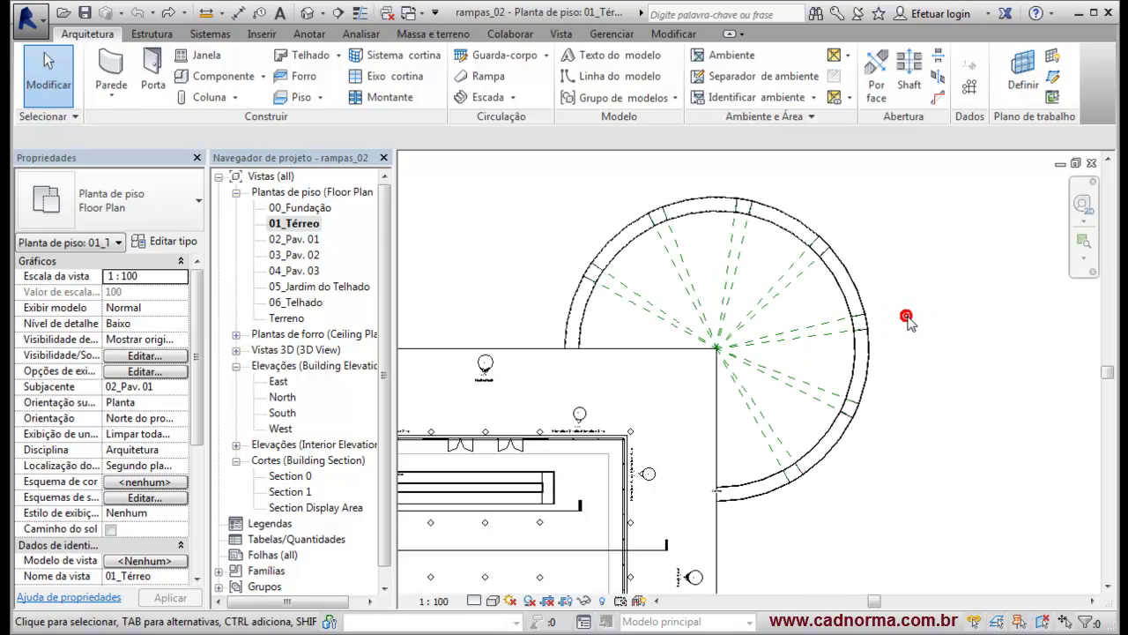
pyautogui.scroll(1, 908, 317)
pyautogui.moveTo(901, 321); pyautogui.dragTo(940, 346, button='middle')
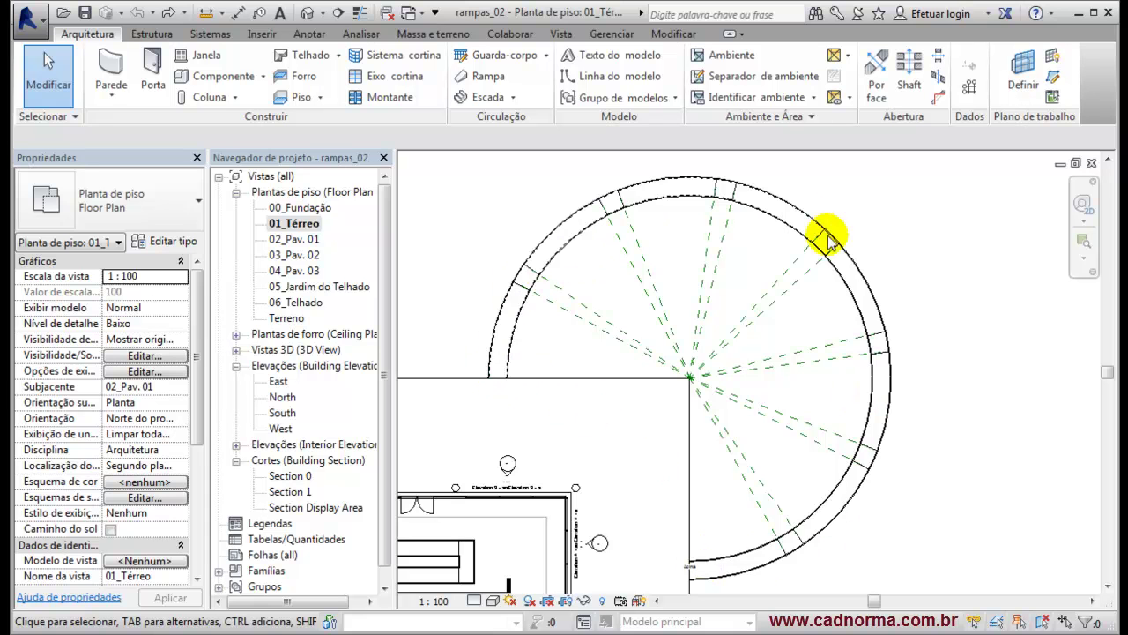
pyautogui.click(468, 241)
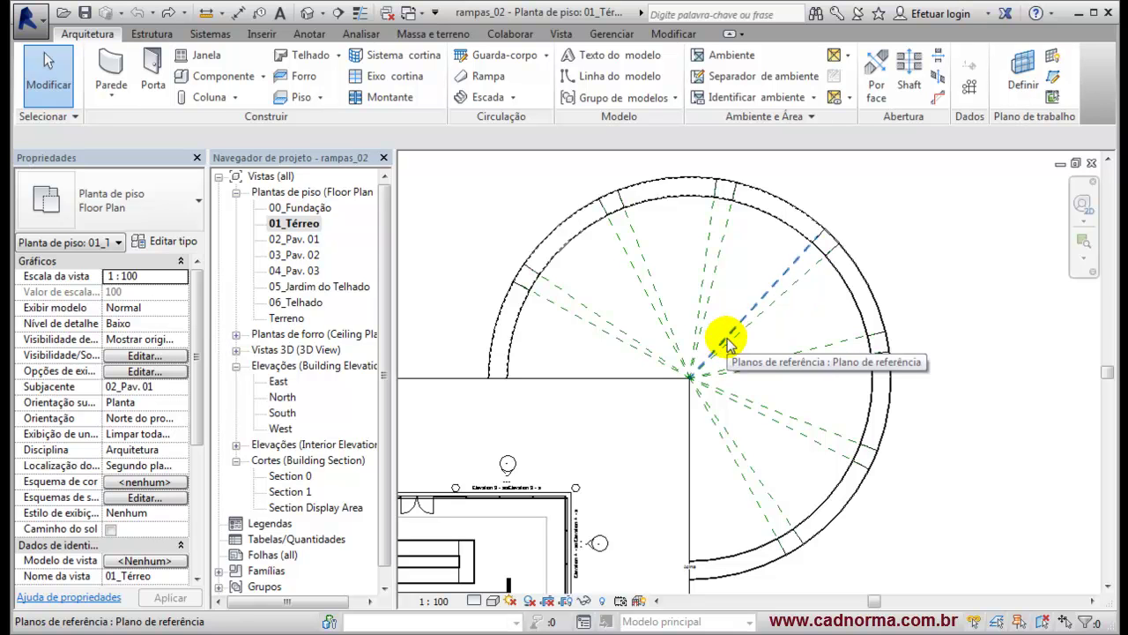
# Switch to AutoCAD and draw a circle with a radius of 12 units
pyautogui.hotkey('alt', 'Tab')
pyautogui.hotkey('alt', 'Tab')
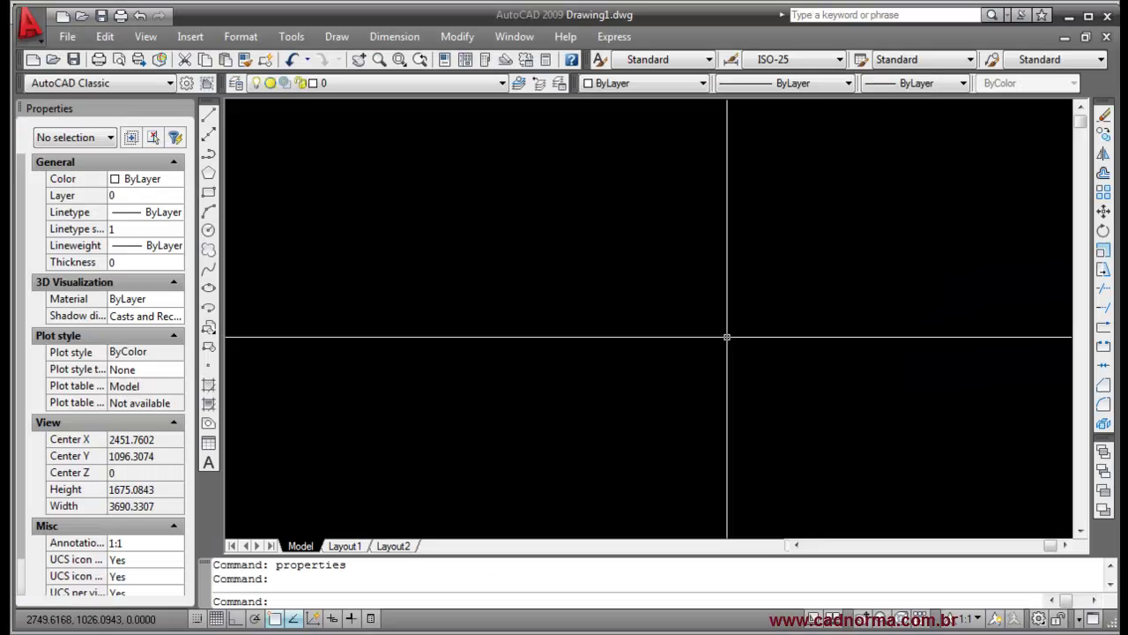
pyautogui.click(208, 230)
pyautogui.click(606, 370)
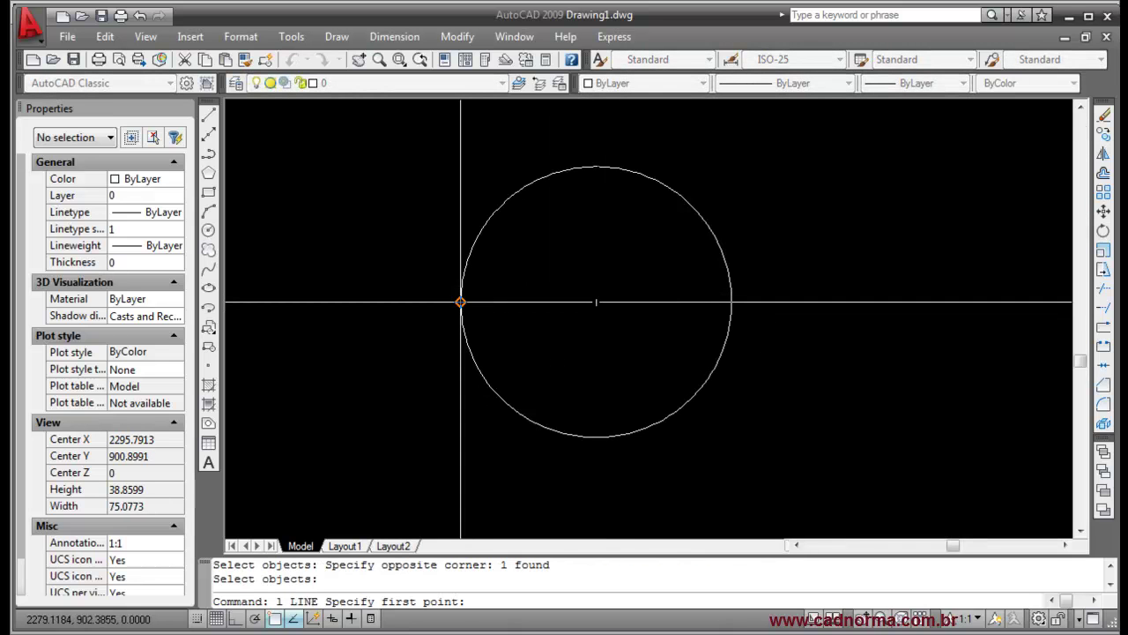
# Draw connected lines from the circle's left quadrant to its center and down to its bottom quadrant
pyautogui.click(462, 304)
pyautogui.click(595, 303)
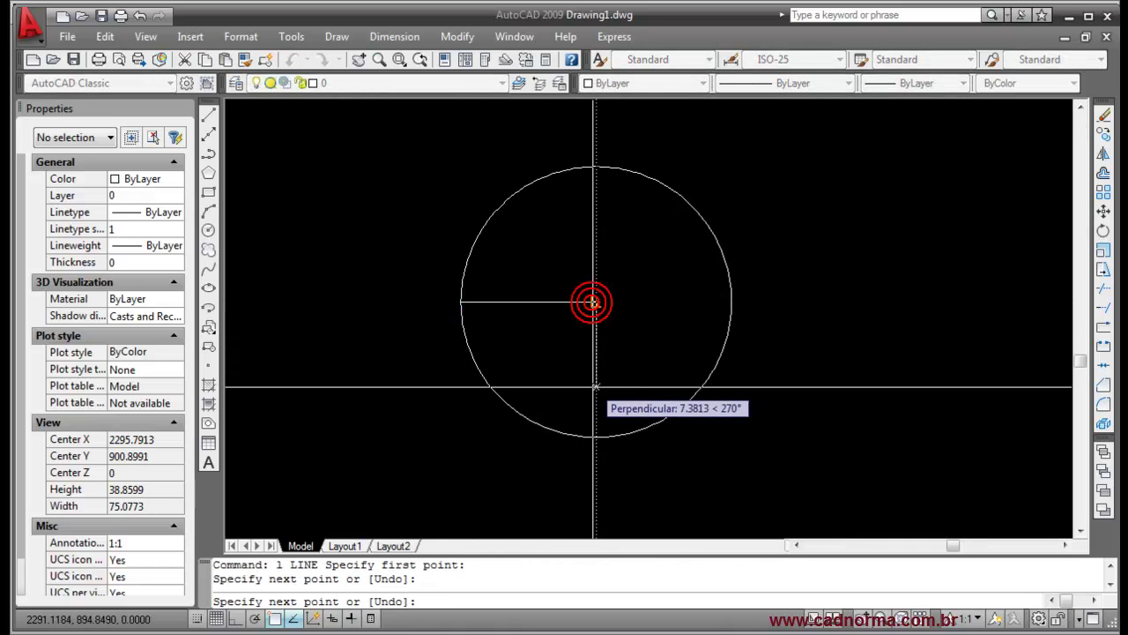
pyautogui.click(595, 437)
pyautogui.press('Return')
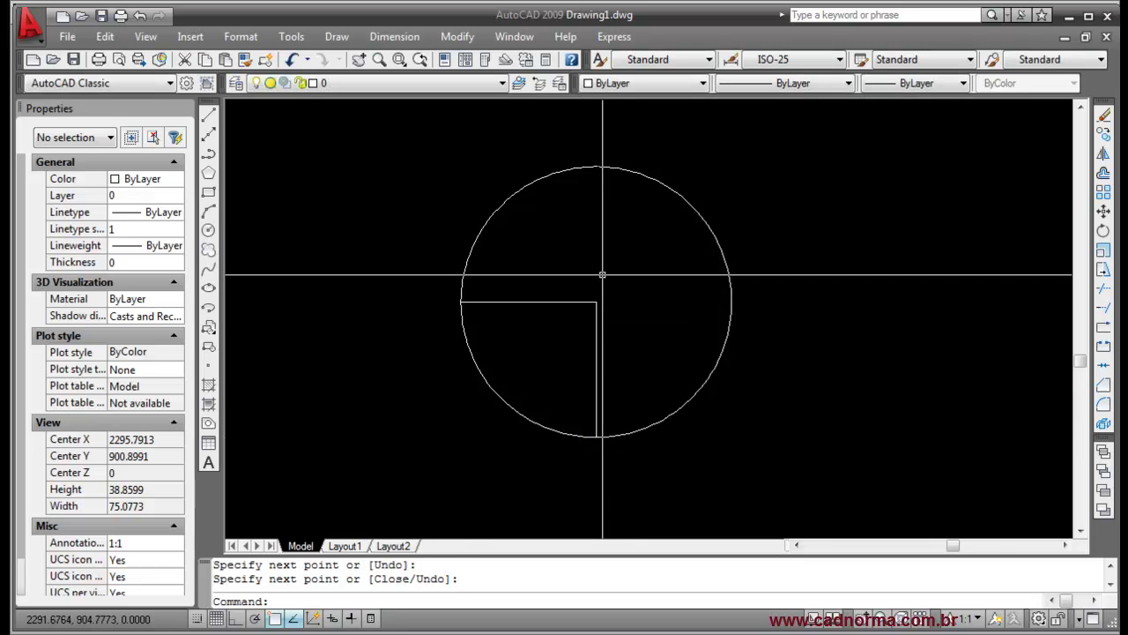
pyautogui.write('tr')
pyautogui.press('Return')
pyautogui.press('Escape')
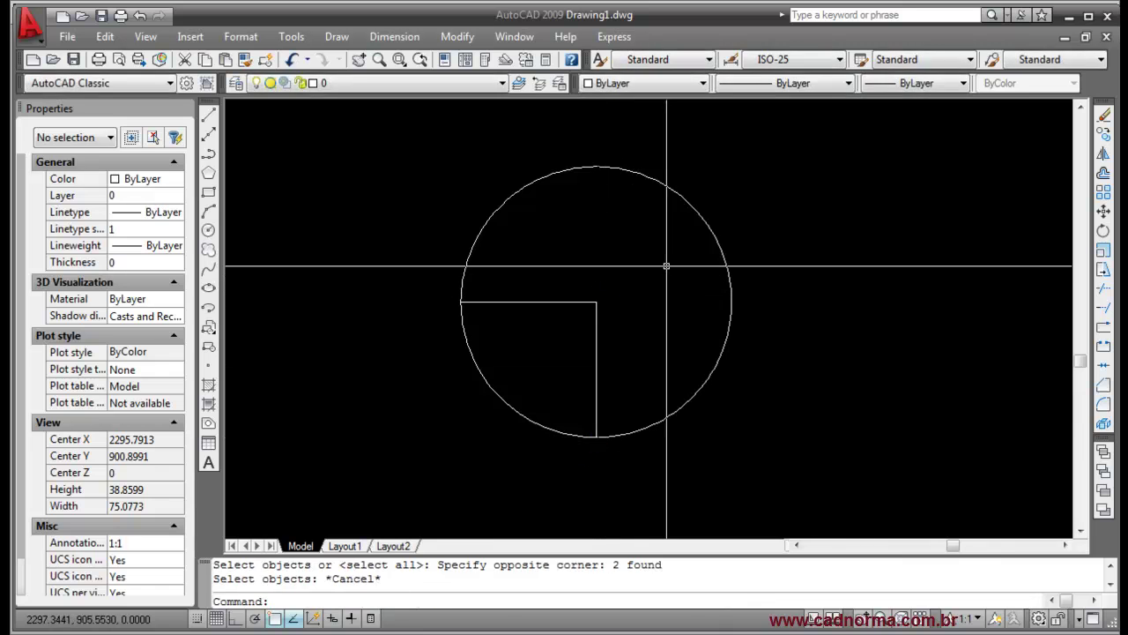
# Trim away the lower-left quarter of the circle, using the two radial lines as cutting edges
pyautogui.press('Return')
pyautogui.click(632, 278)
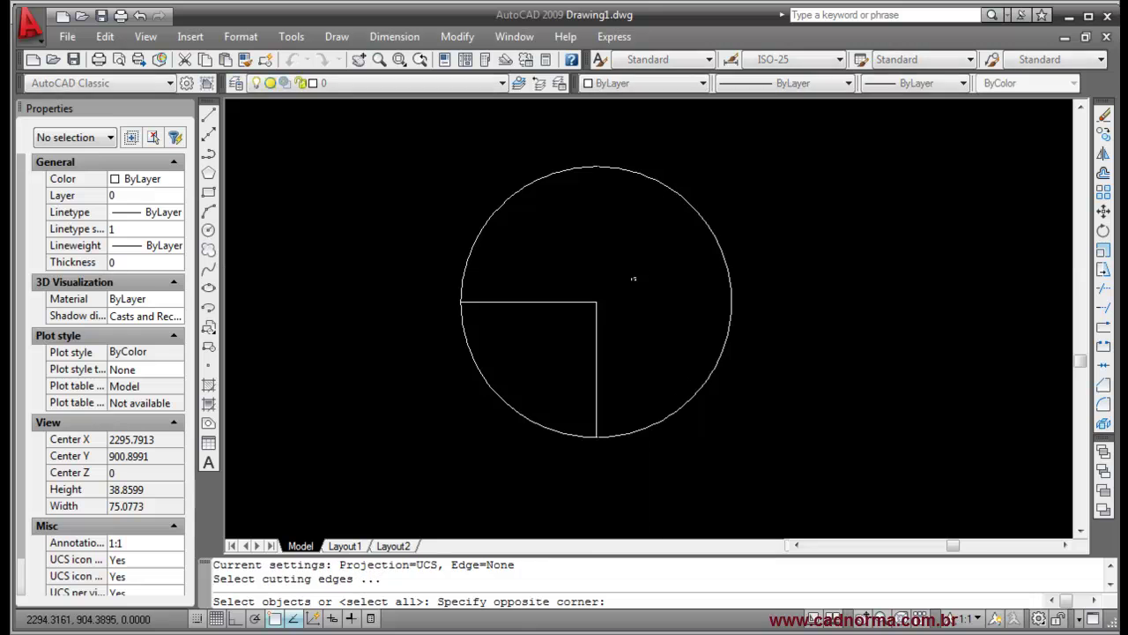
pyautogui.click(571, 333)
pyautogui.press('Return')
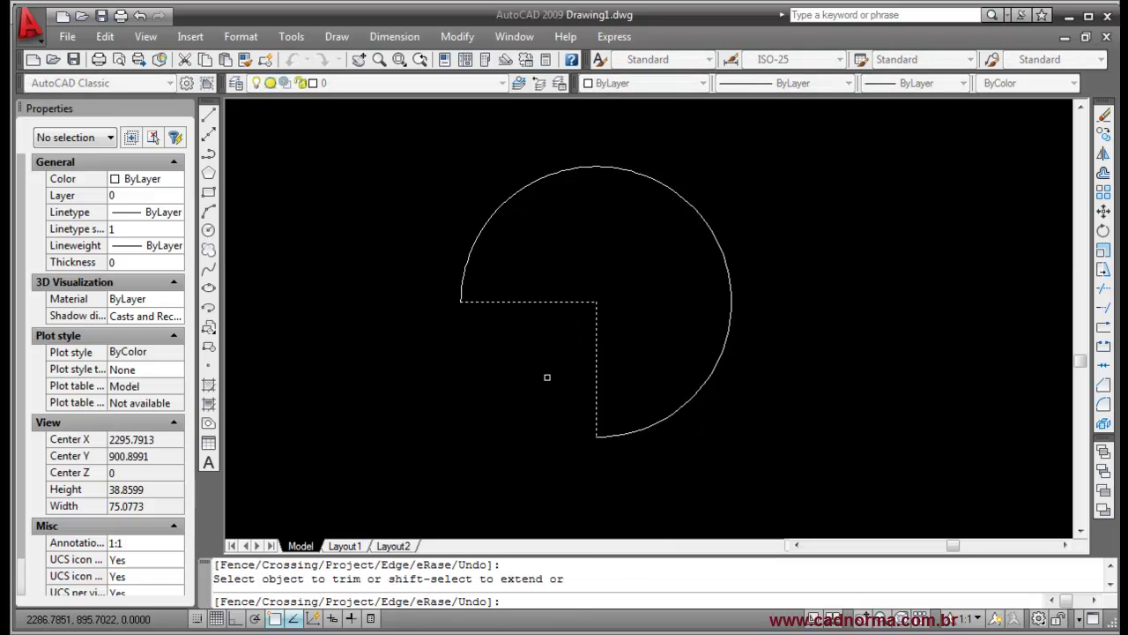
pyautogui.press('Escape')
# Set the point style to the circle with an X, keeping the size relative to screen
pyautogui.click(241, 36)
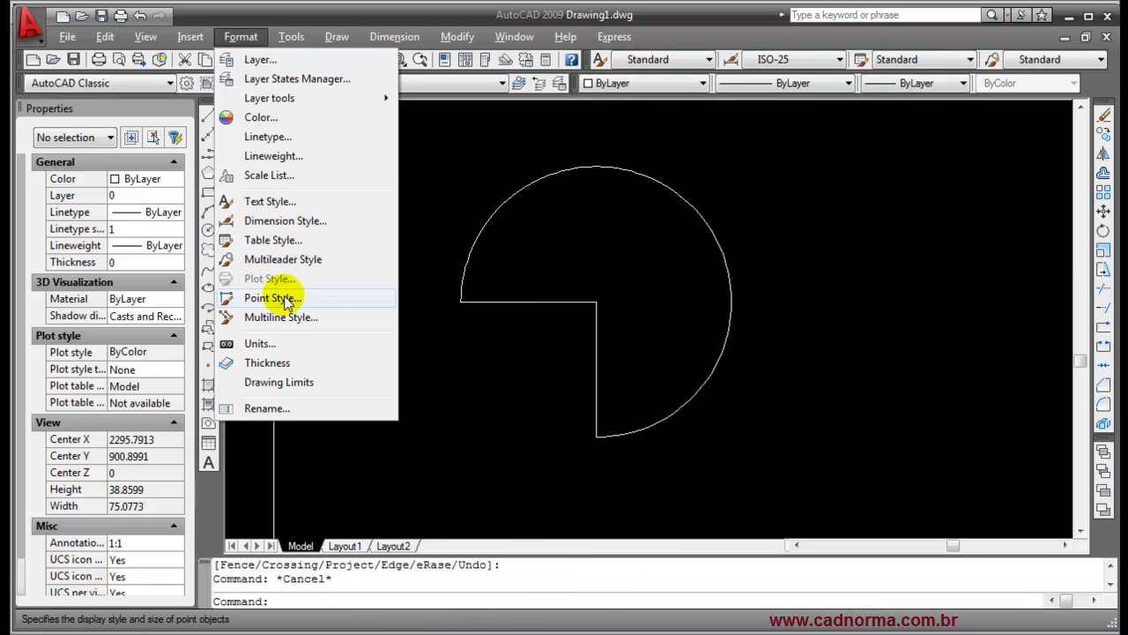
pyautogui.click(282, 299)
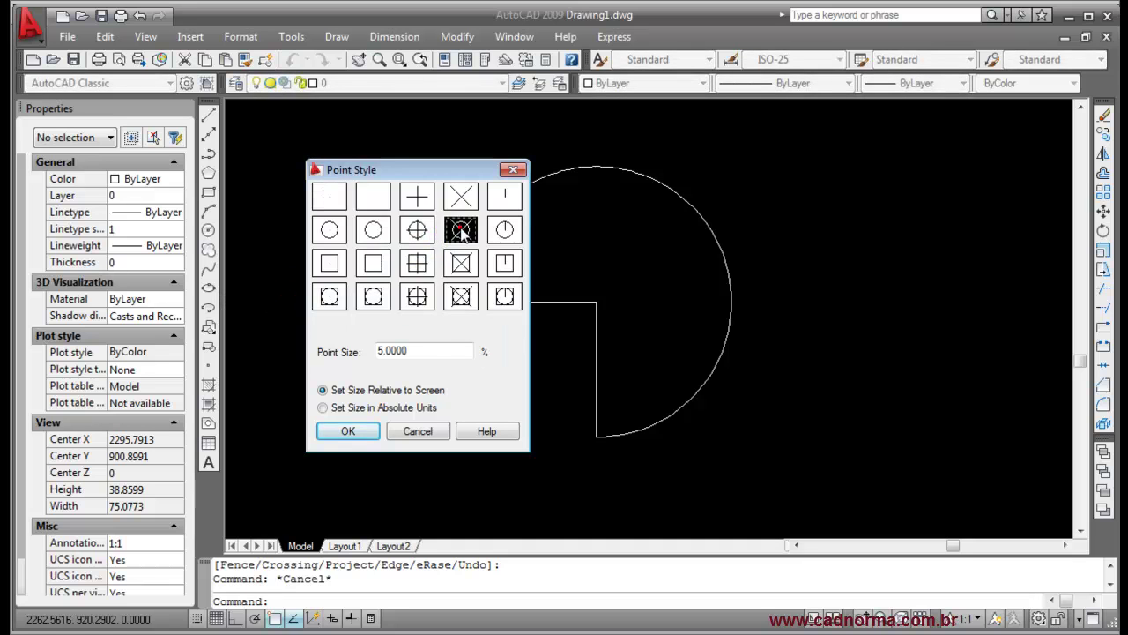
pyautogui.click(349, 431)
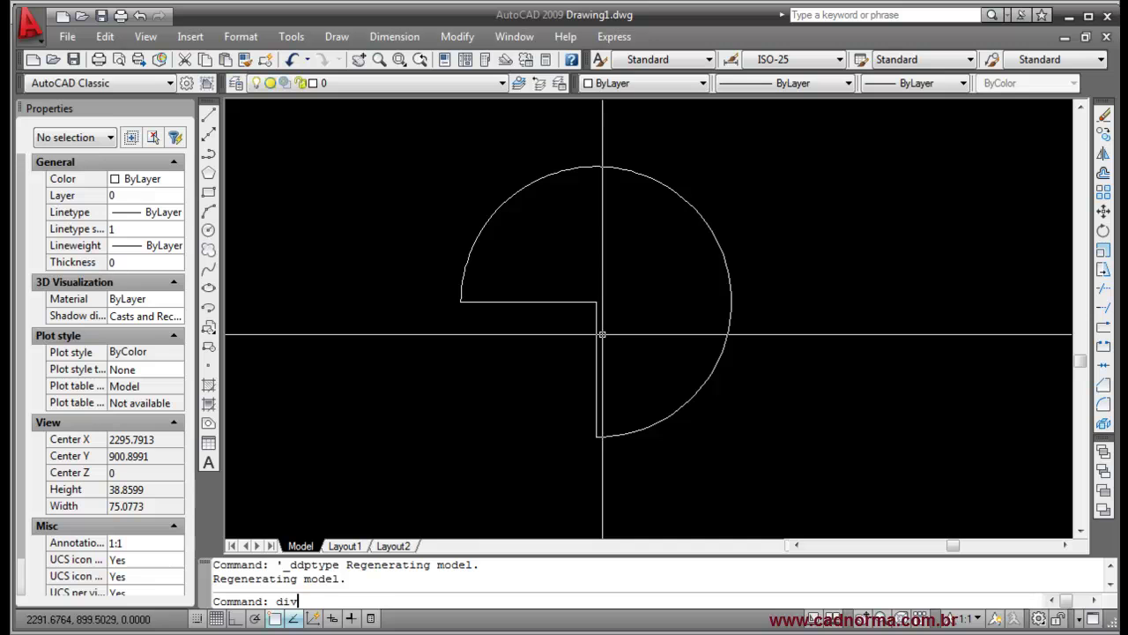
# Divide the three-quarter arc into 47 equal segments
pyautogui.press('Return')
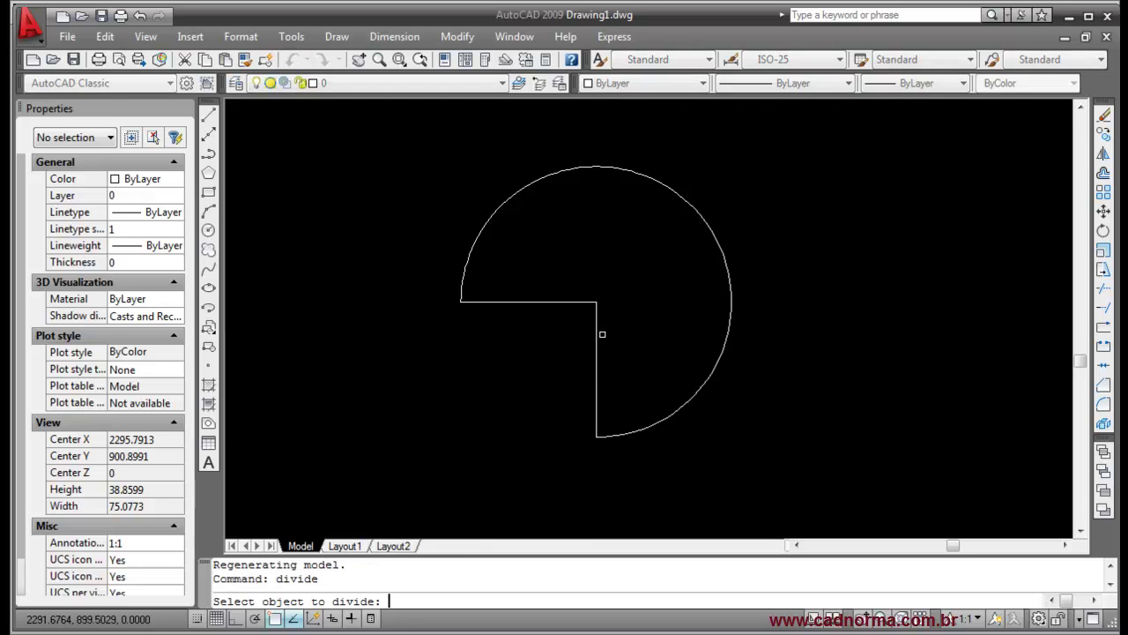
pyautogui.click(721, 252)
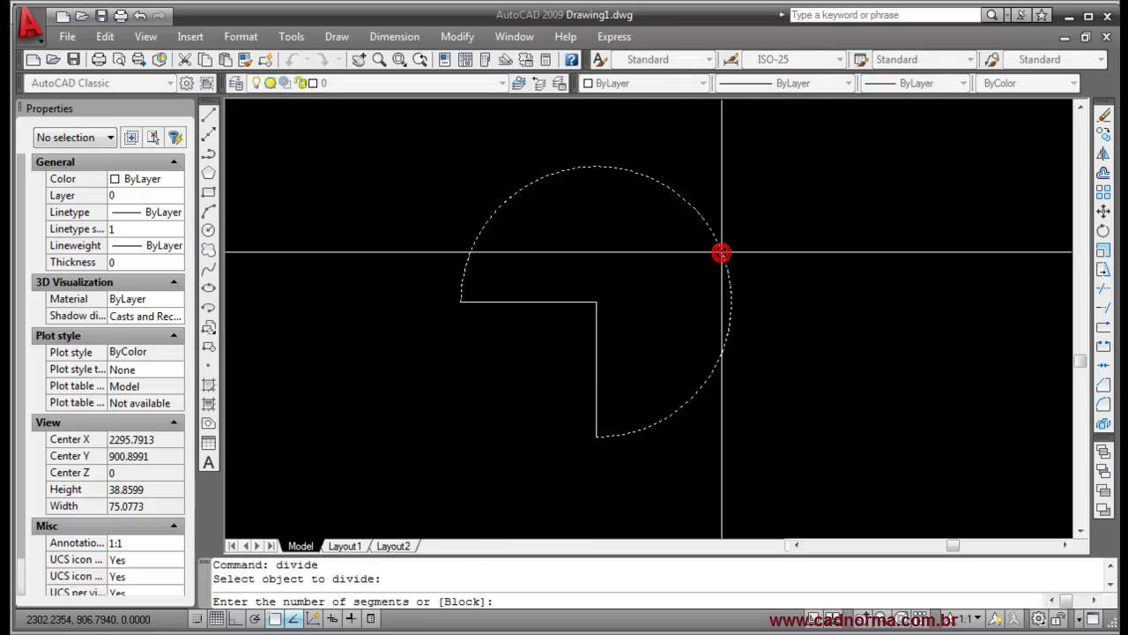
pyautogui.write('47')
pyautogui.press('Return')
pyautogui.scroll(2, 537, 269)
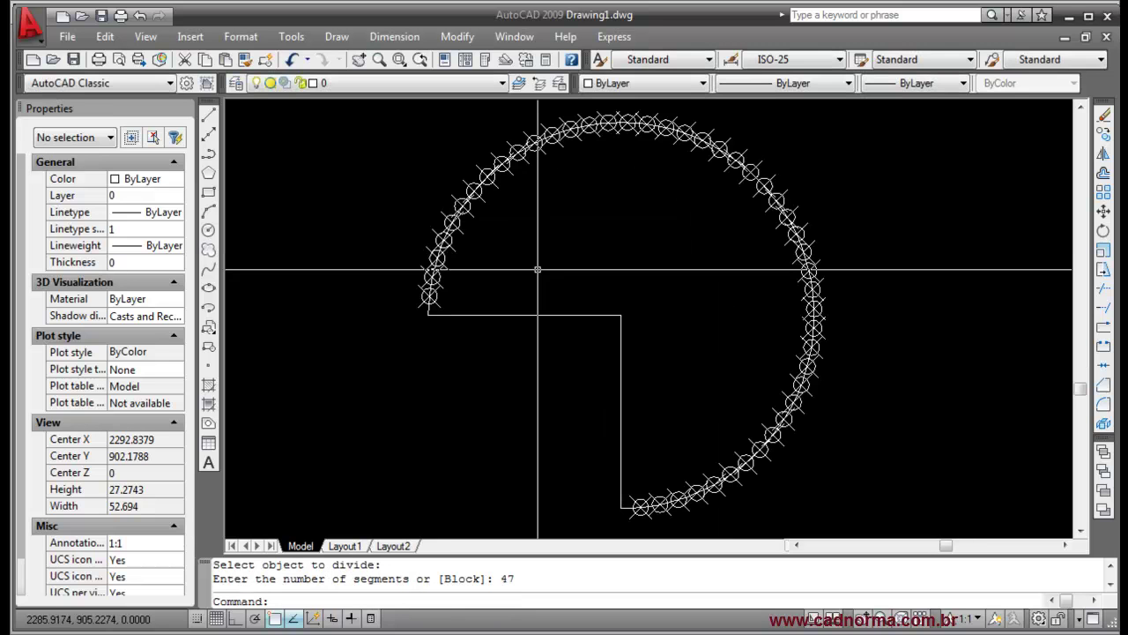
# Draw two radial lines from the arc's center to the fifth and sixth division points, counted from its left end
pyautogui.write('l')
pyautogui.press('Return')
pyautogui.click(621, 315)
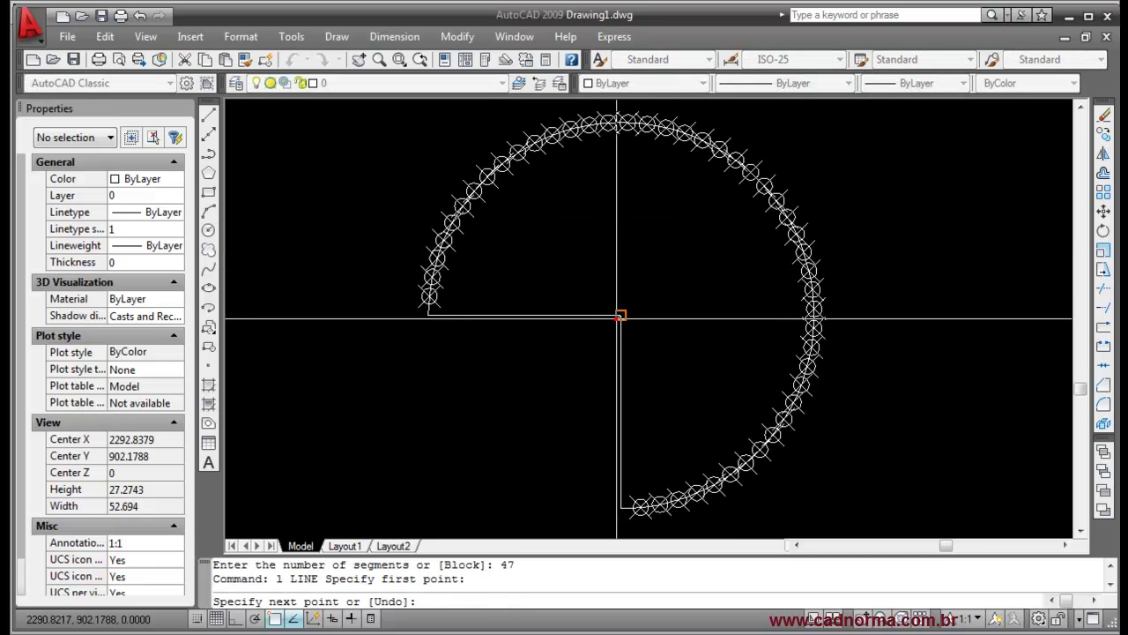
pyautogui.click(452, 222)
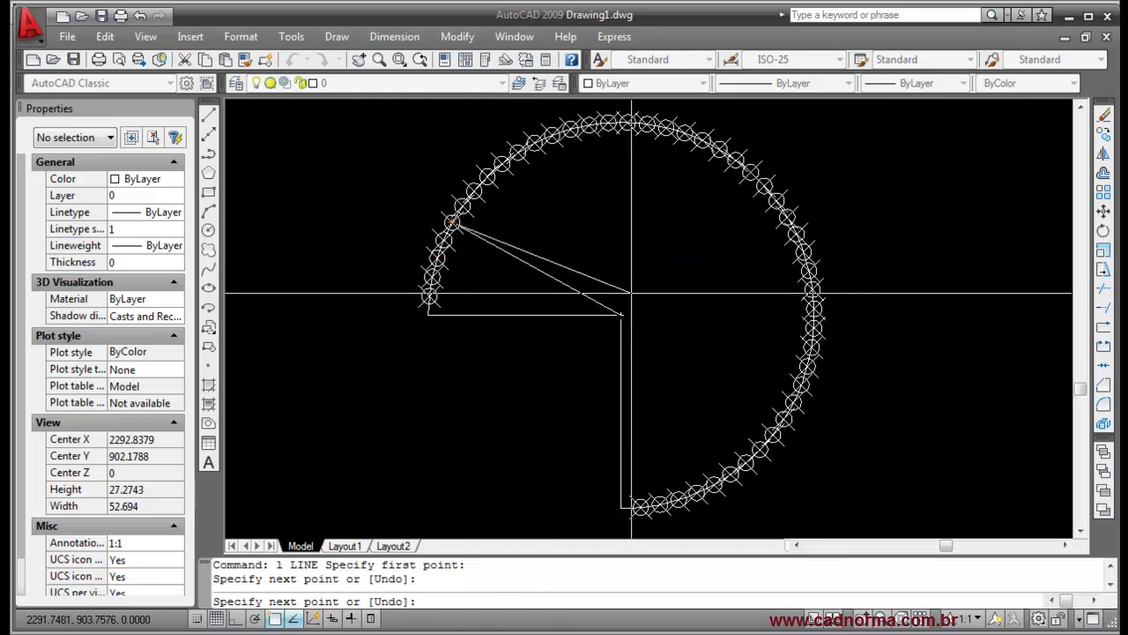
pyautogui.press('Return')
pyautogui.press('Return')
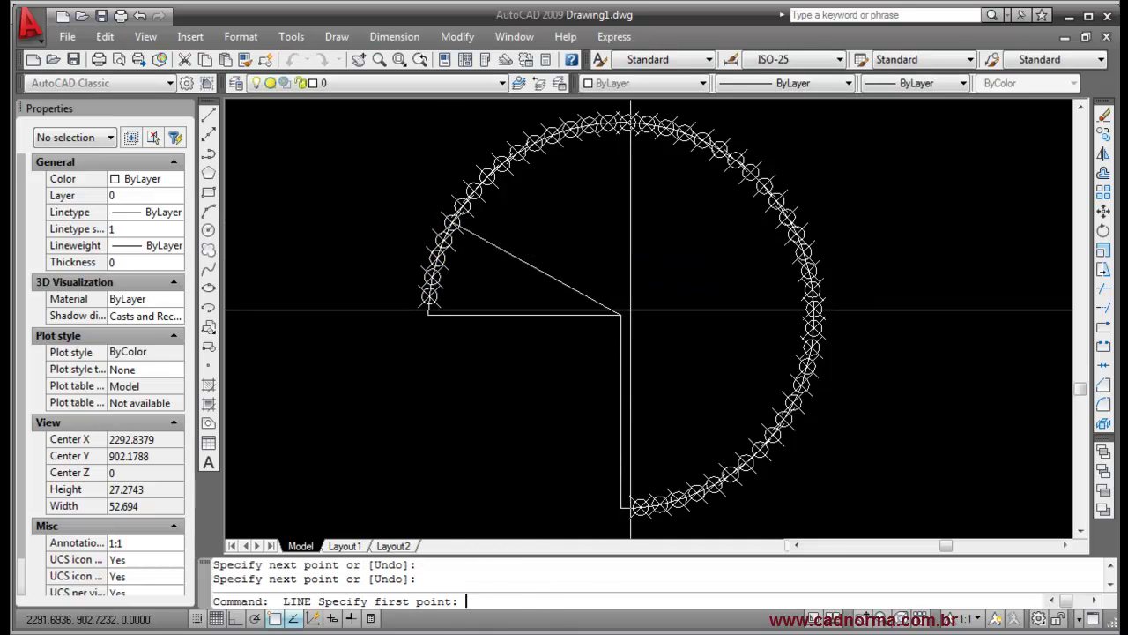
pyautogui.click(620, 315)
pyautogui.click(462, 206)
pyautogui.press('Return')
# Draw radial lines from the center to the 11th and 12th division points, and continue this paired pattern around the arc
pyautogui.press('Return')
pyautogui.click(621, 314)
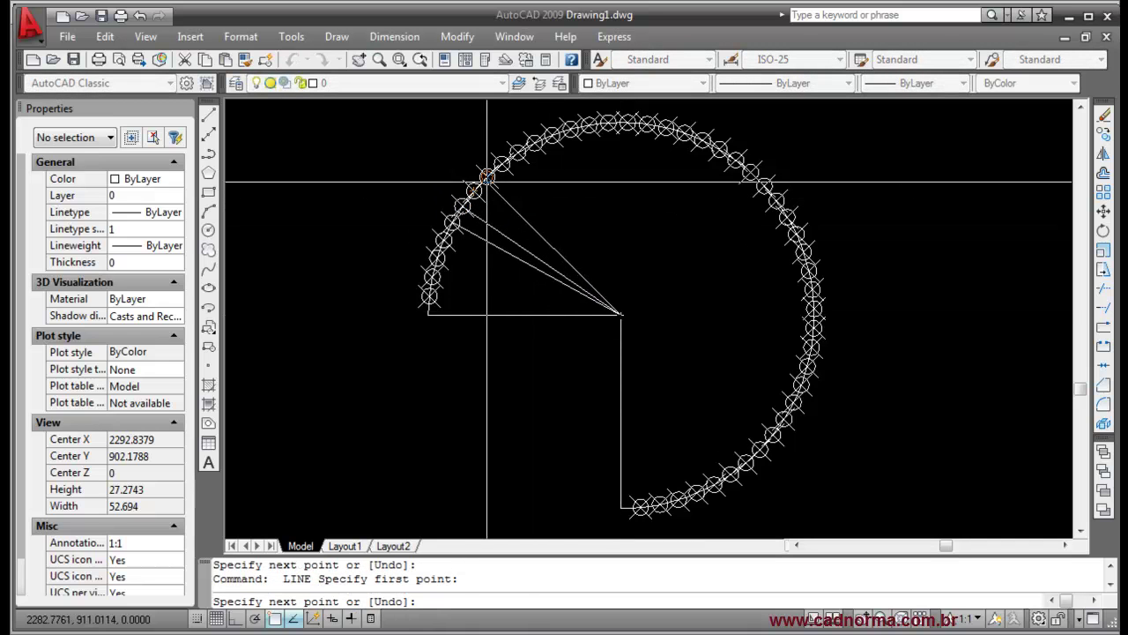
pyautogui.click(534, 142)
pyautogui.press('Return')
pyautogui.press('Return')
pyautogui.click(620, 315)
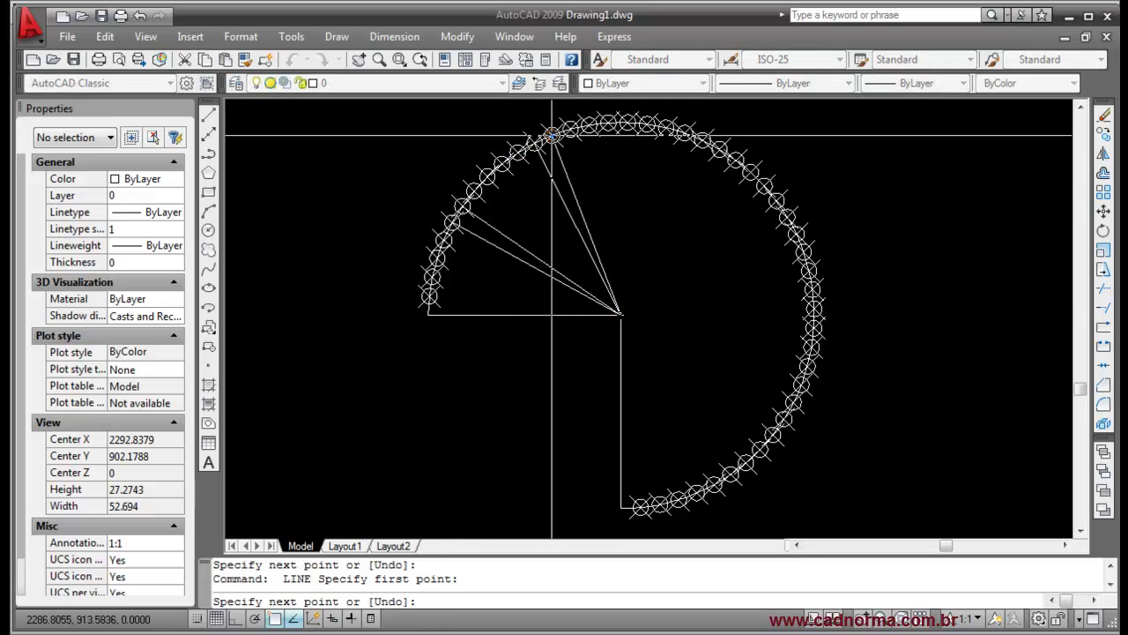
pyautogui.click(552, 136)
pyautogui.press('Return')
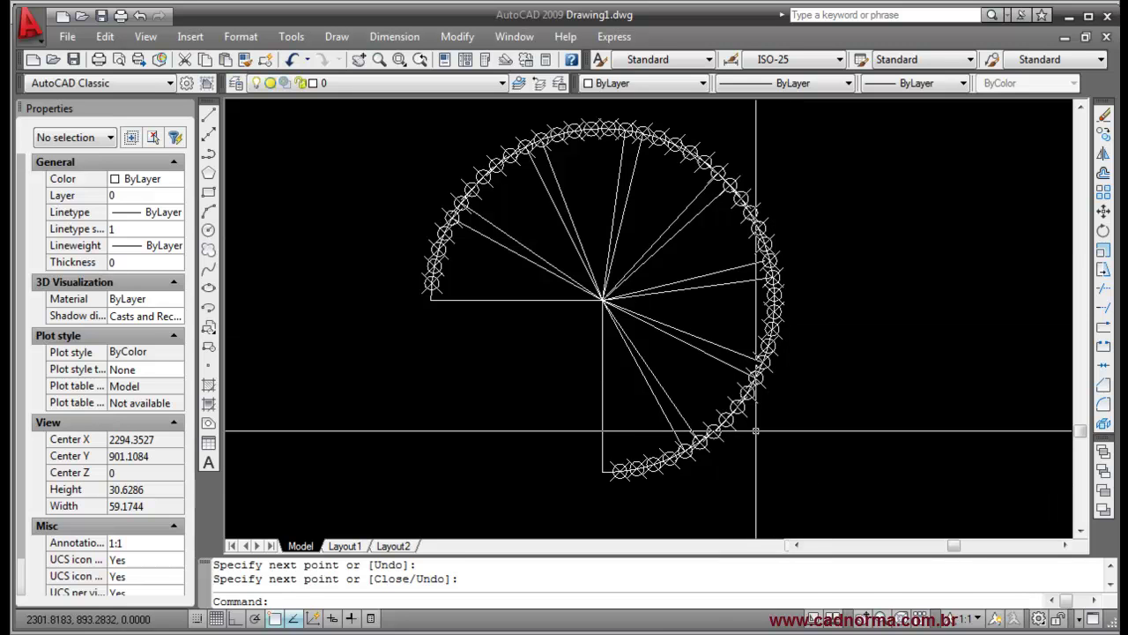
# Move all the radial lines from their common center point to the origin 0,0
pyautogui.write('m')
pyautogui.press('Return')
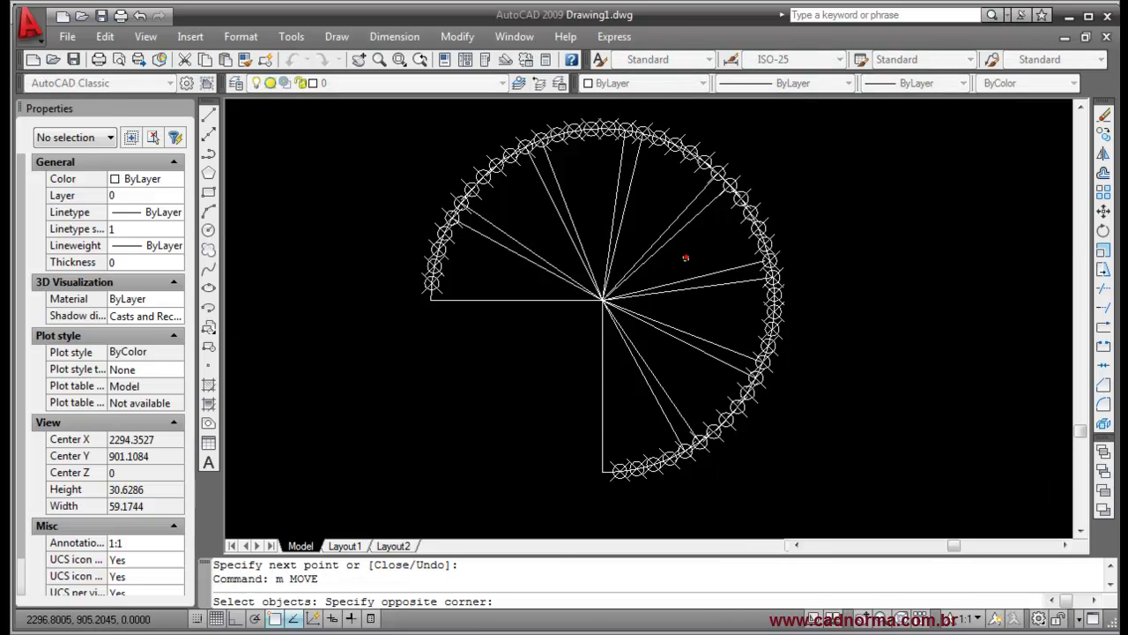
pyautogui.click(555, 352)
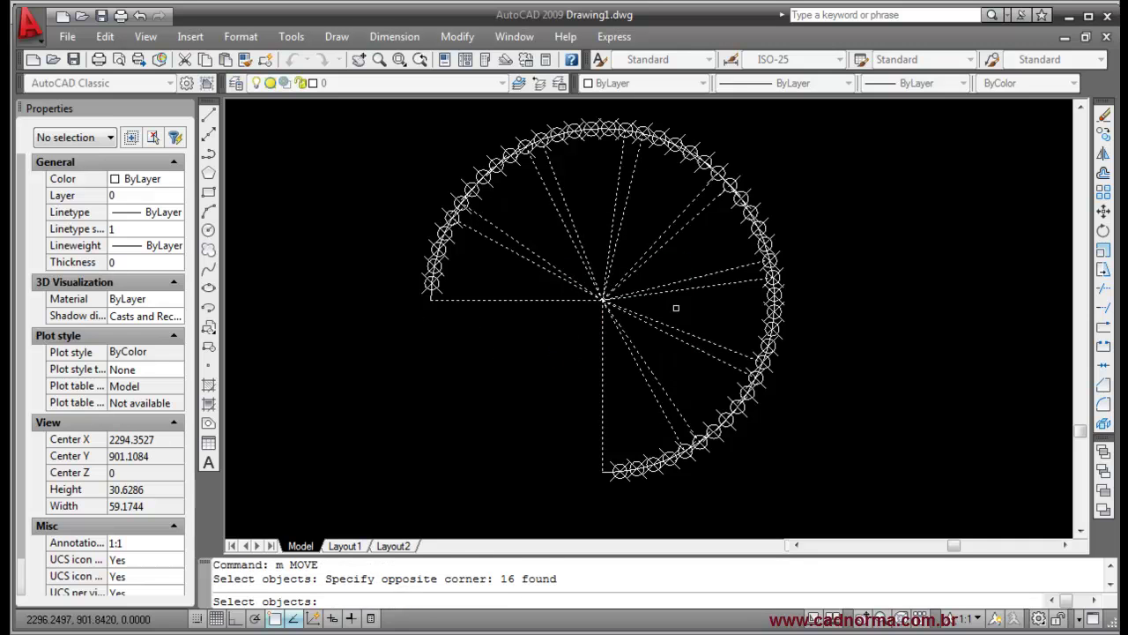
pyautogui.press('Return')
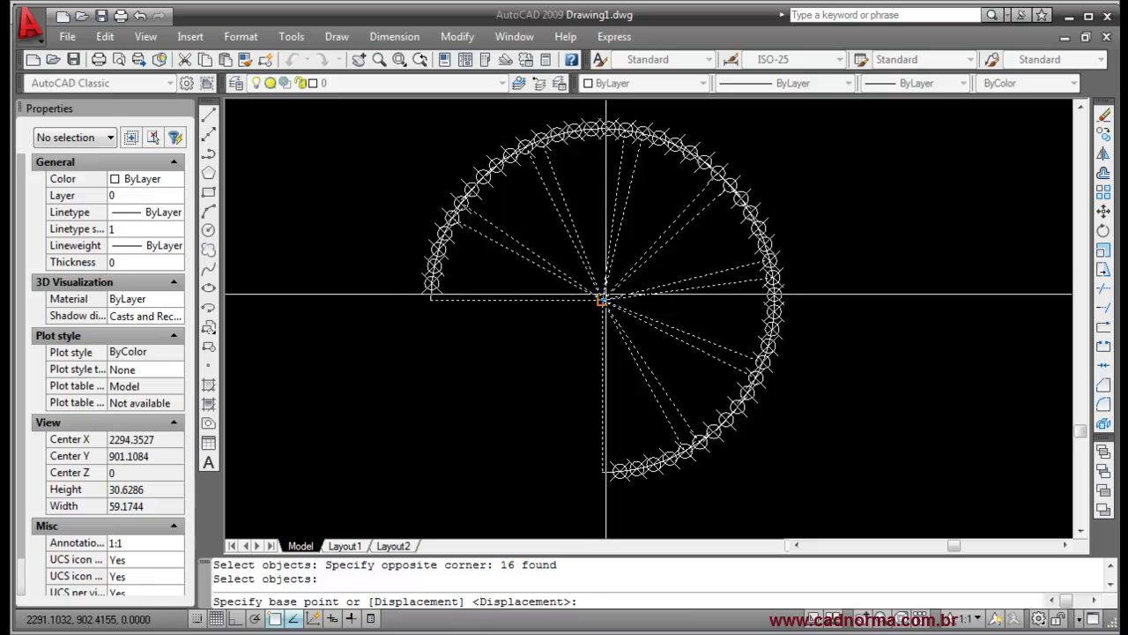
pyautogui.click(605, 295)
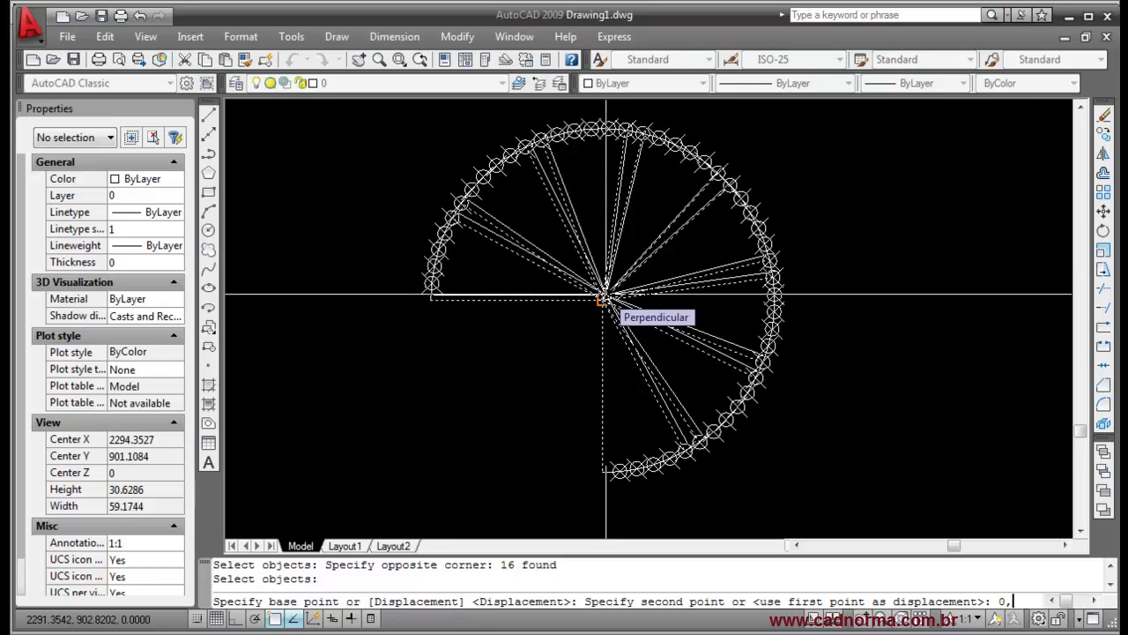
pyautogui.press('Return')
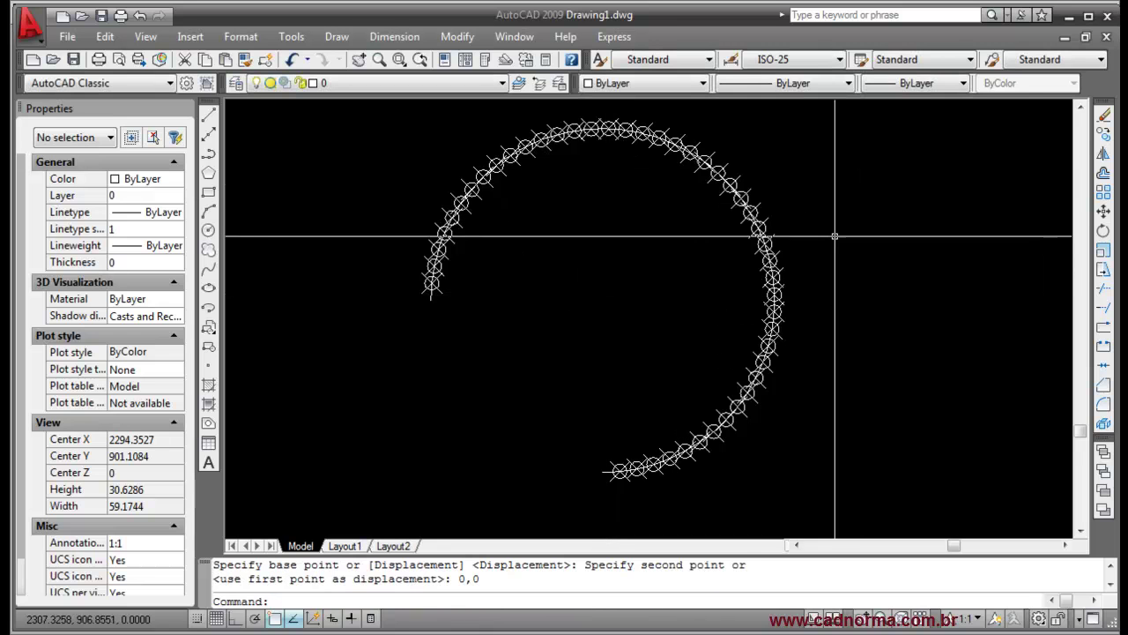
# Erase the arc and its division points, keeping only the radial lines at the origin
pyautogui.write('e')
pyautogui.press('Return')
pyautogui.click(844, 111)
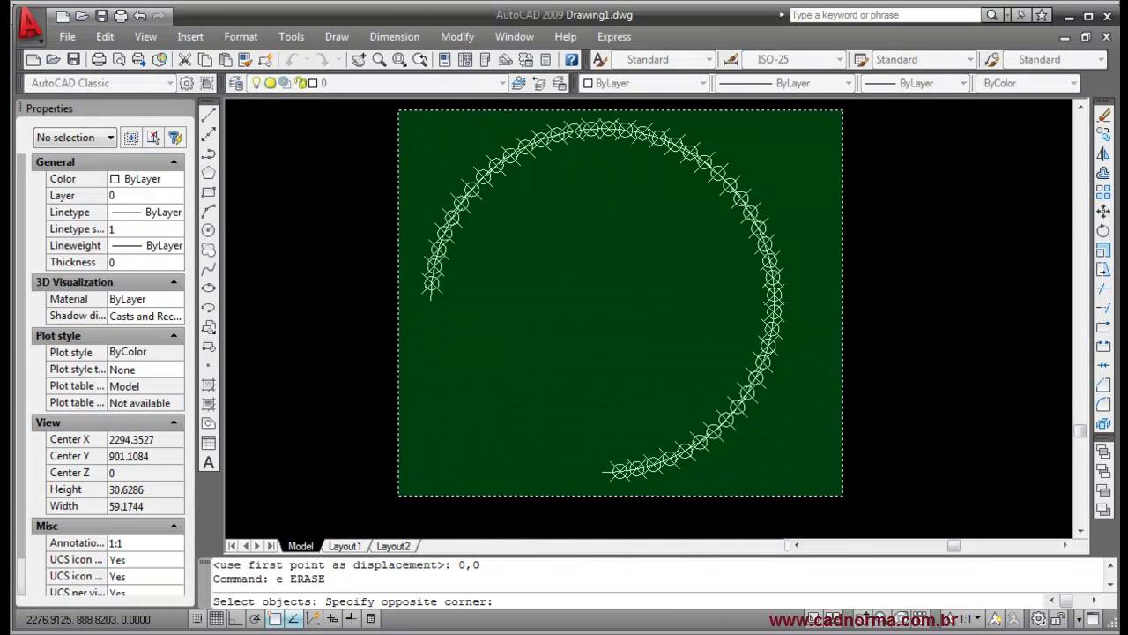
pyautogui.click(375, 495)
pyautogui.press('Return')
pyautogui.write('z')
pyautogui.press('Return')
pyautogui.write('e')
pyautogui.press('Return')
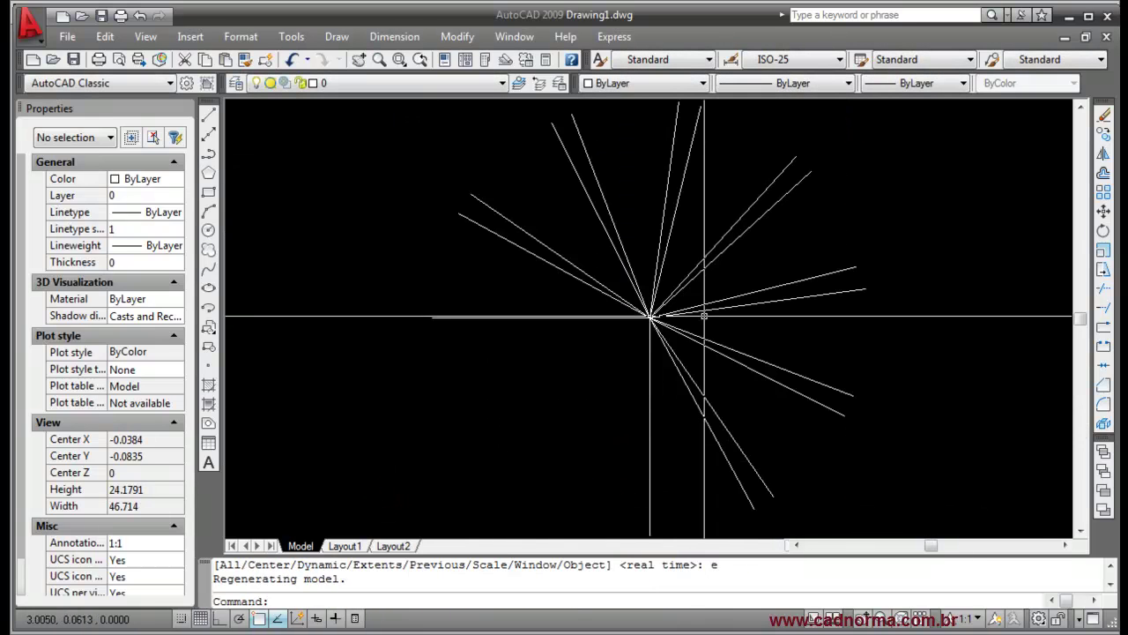
pyautogui.write('z')
pyautogui.press('Return')
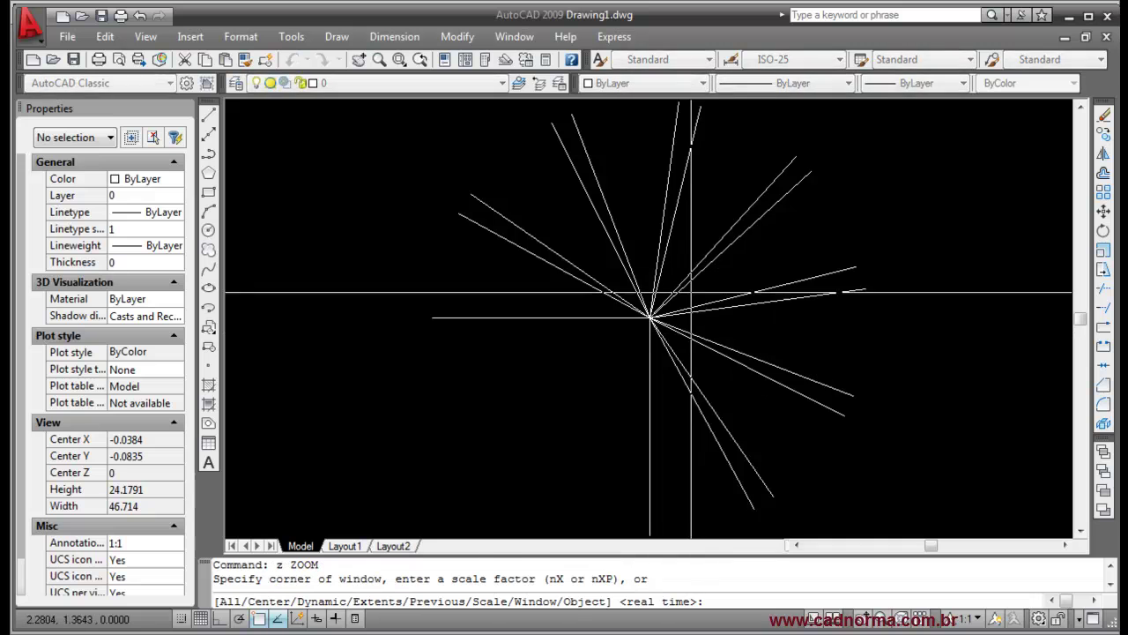
pyautogui.press('Return')
pyautogui.scroll(-2, 696, 322)
pyautogui.press('Escape')
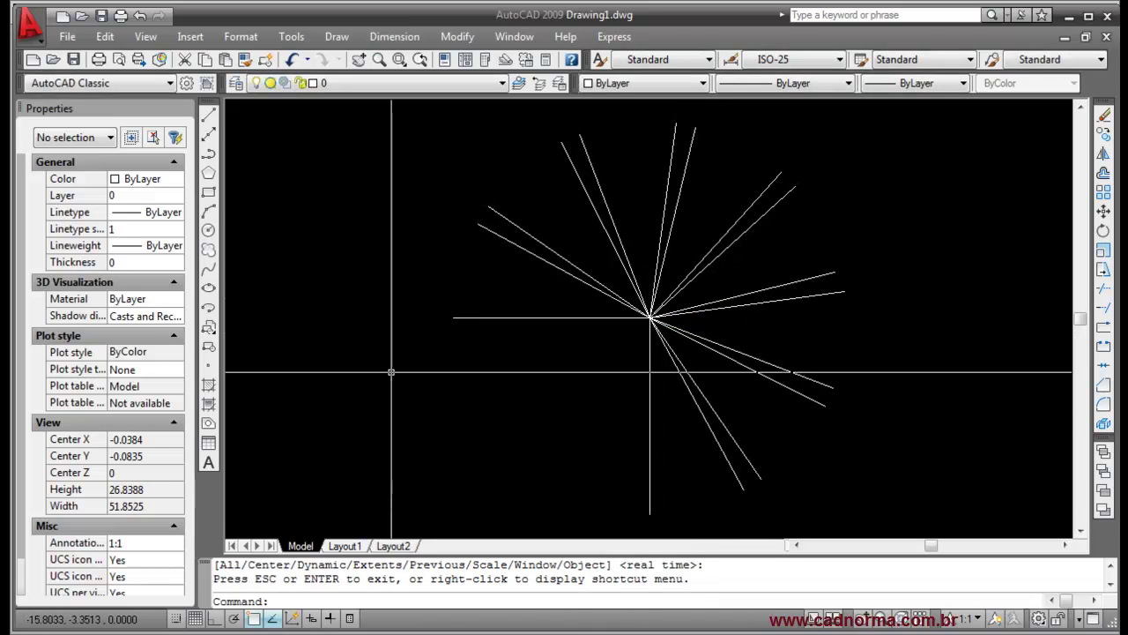
# Save the drawing to the desktop as rampa in AutoCAD 2007 DWG format, replacing the existing file
pyautogui.click(74, 59)
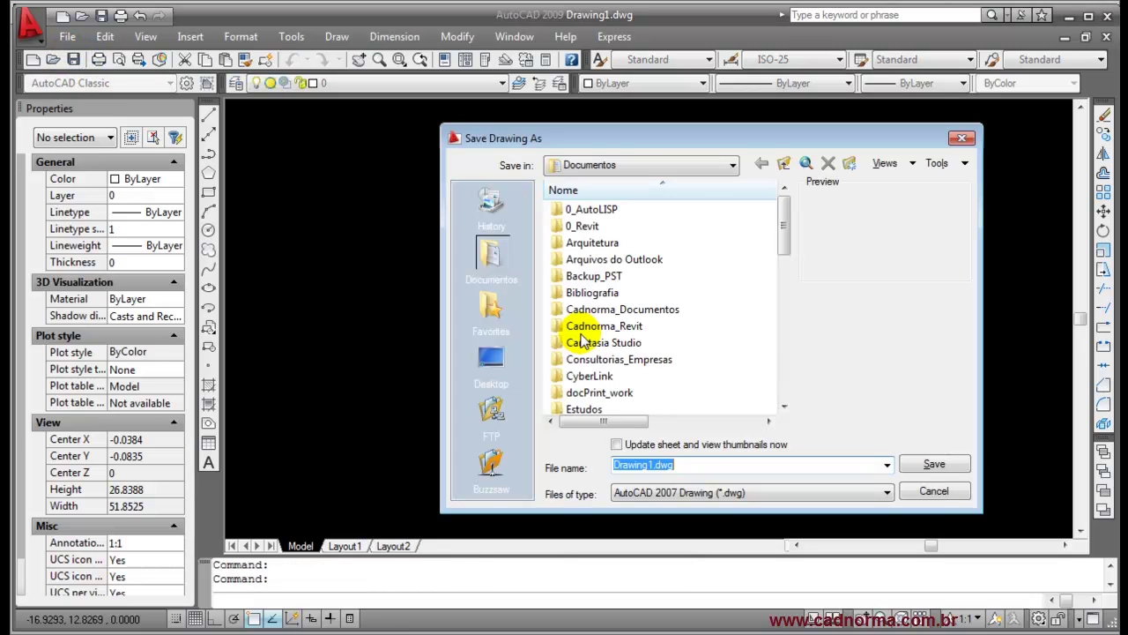
pyautogui.click(491, 361)
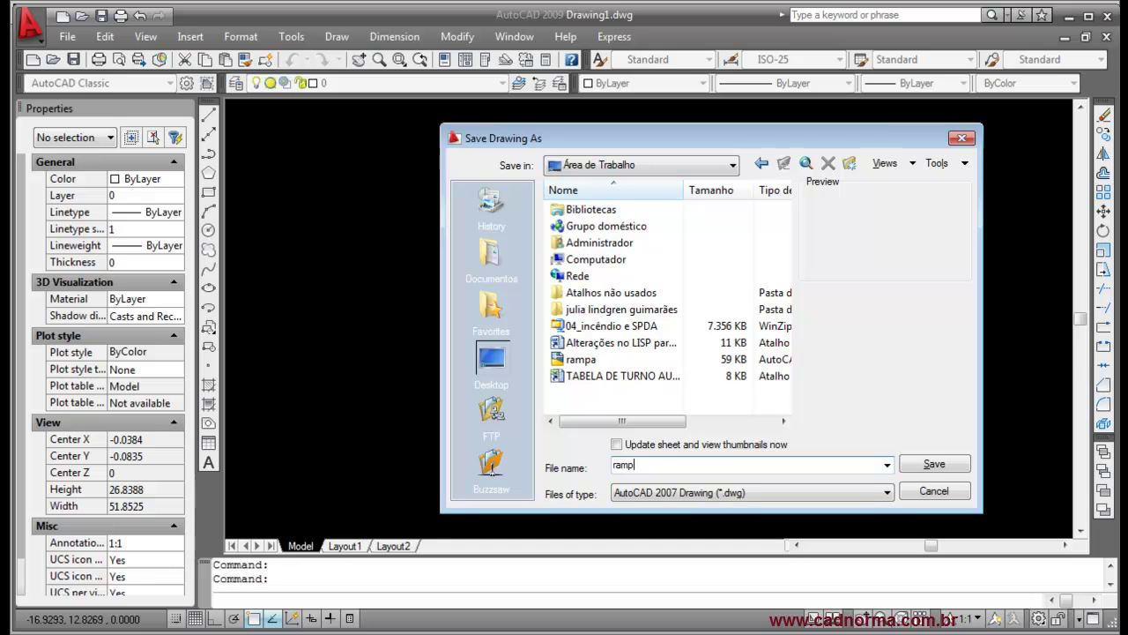
pyautogui.write('rampa')
pyautogui.press('Return')
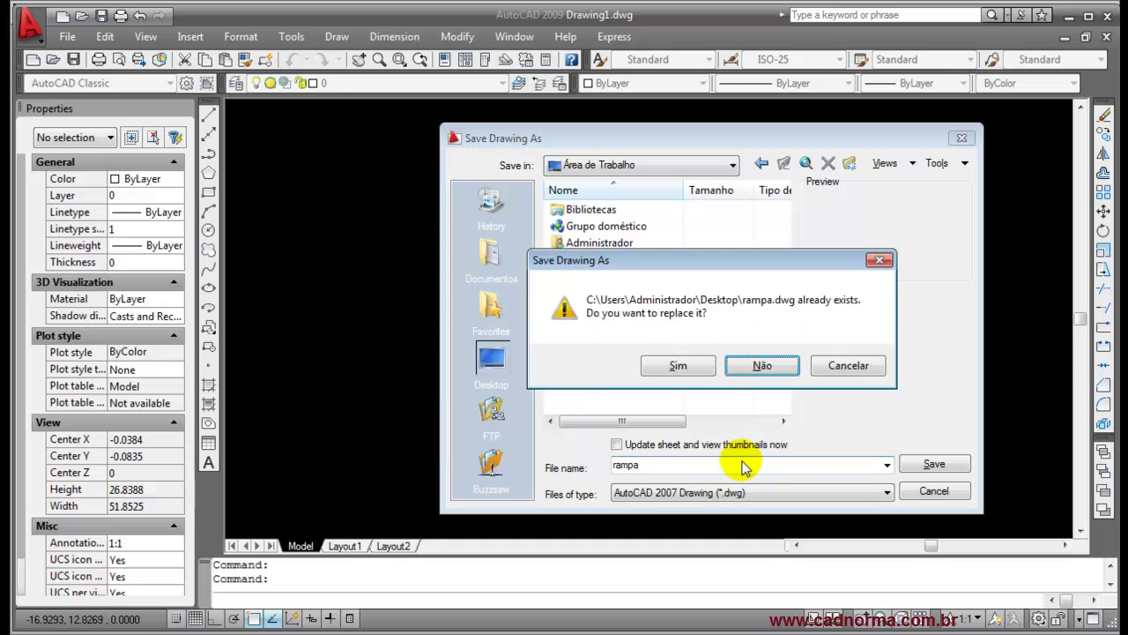
pyautogui.click(676, 364)
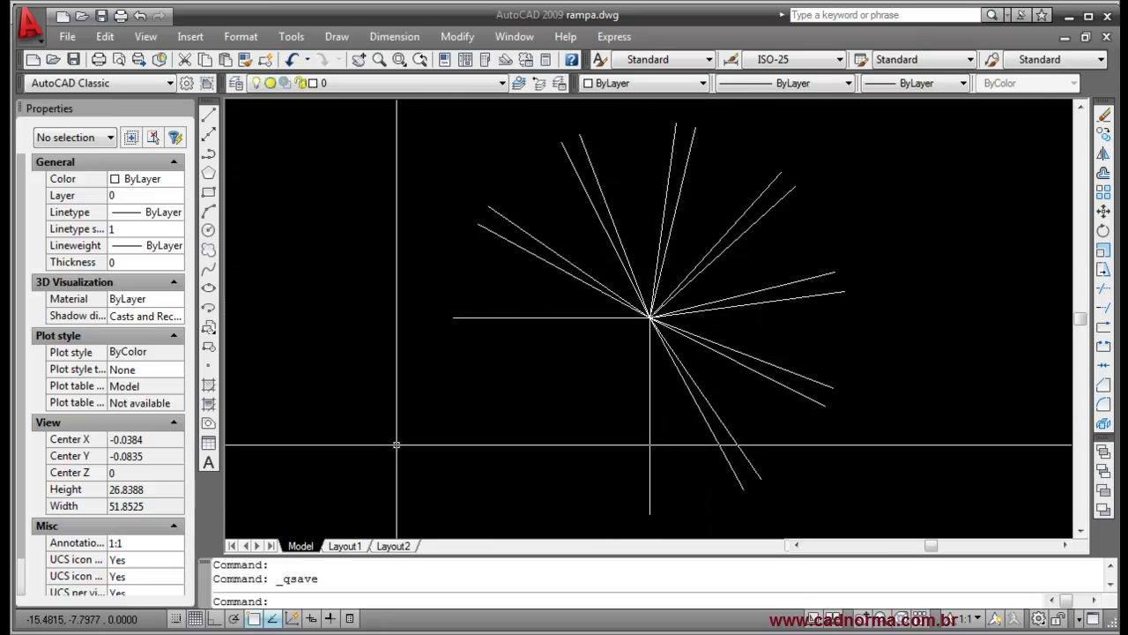
# Switch to Revit and delete the existing curved ramp and its dashed radial guide lines from the 01_Térreo plan
pyautogui.click(1068, 16)
pyautogui.click(879, 350)
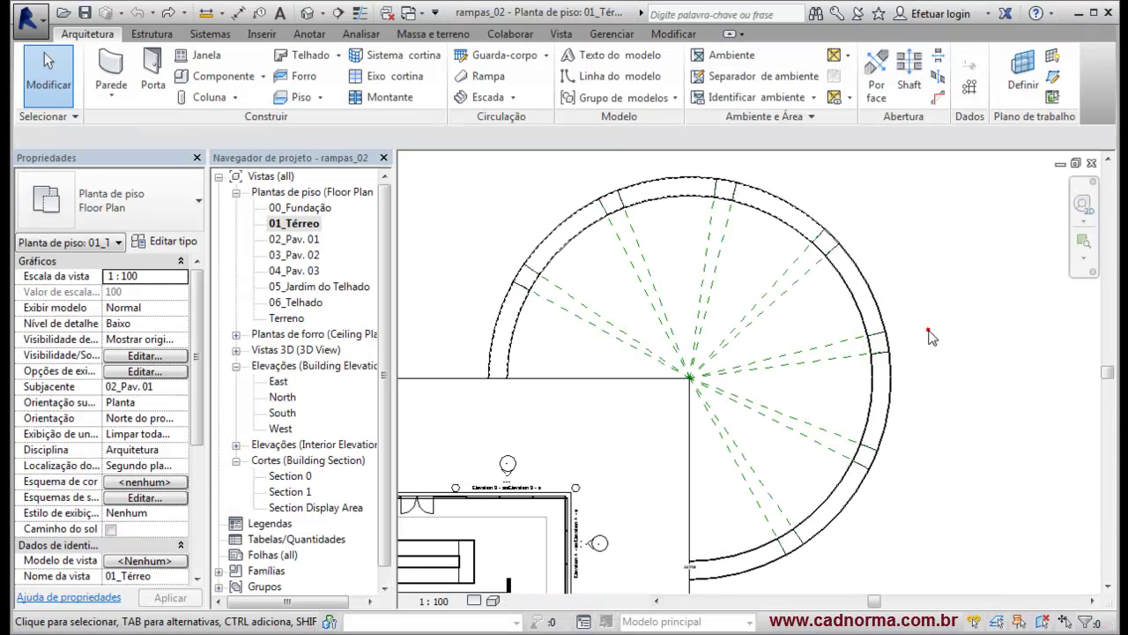
pyautogui.click(881, 337)
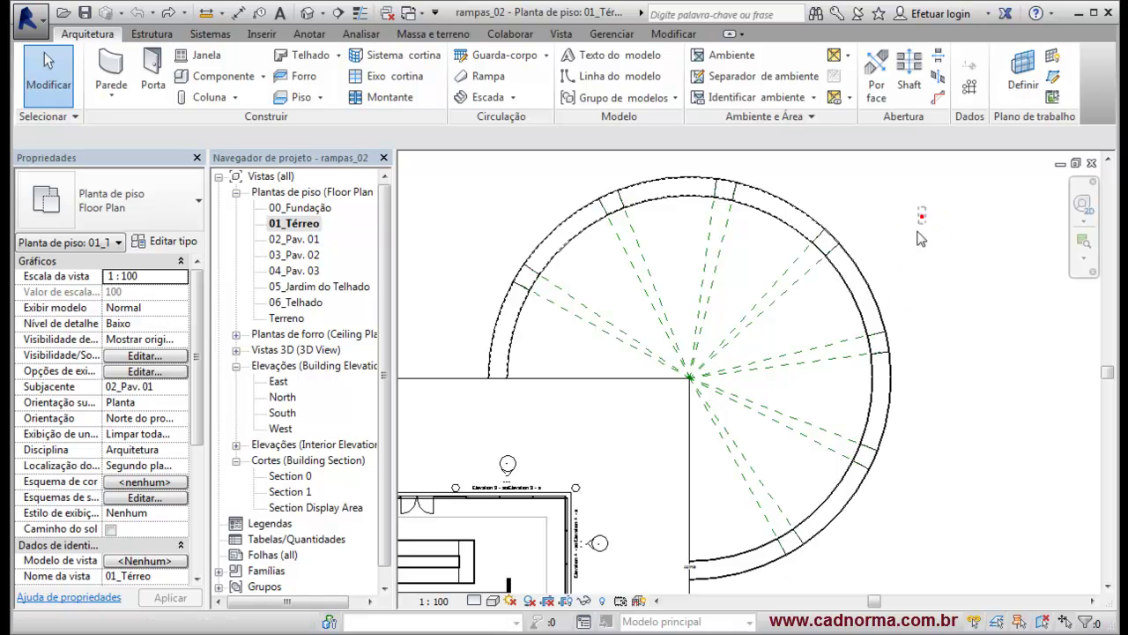
pyautogui.moveTo(753, 568); pyautogui.dragTo(681, 578)
pyautogui.press('Delete')
pyautogui.moveTo(841, 224); pyautogui.dragTo(544, 364)
pyautogui.press('Delete')
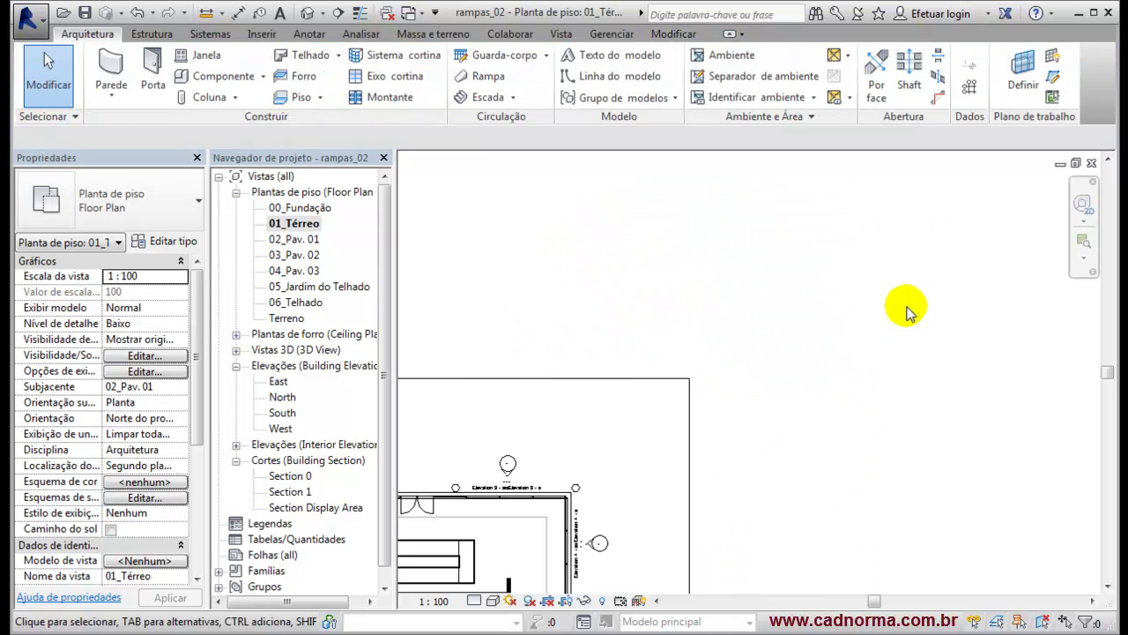
# Set up a CAD import of rampa from the desktop with Manual - Origem positioning and metro as the import unit
pyautogui.click(262, 34)
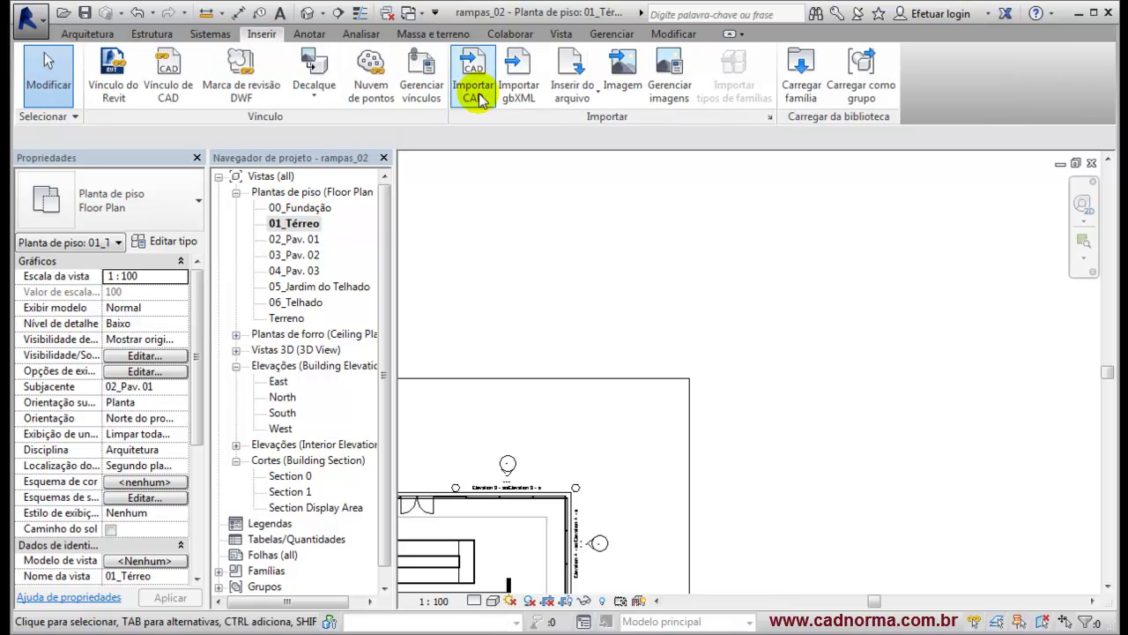
pyautogui.click(477, 95)
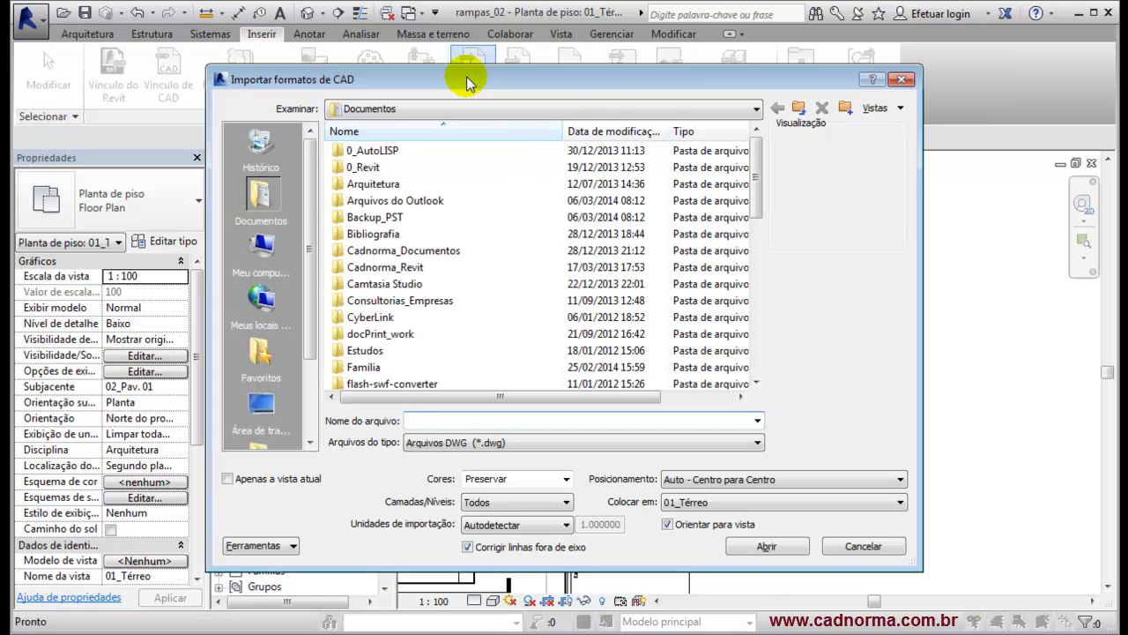
pyautogui.click(260, 410)
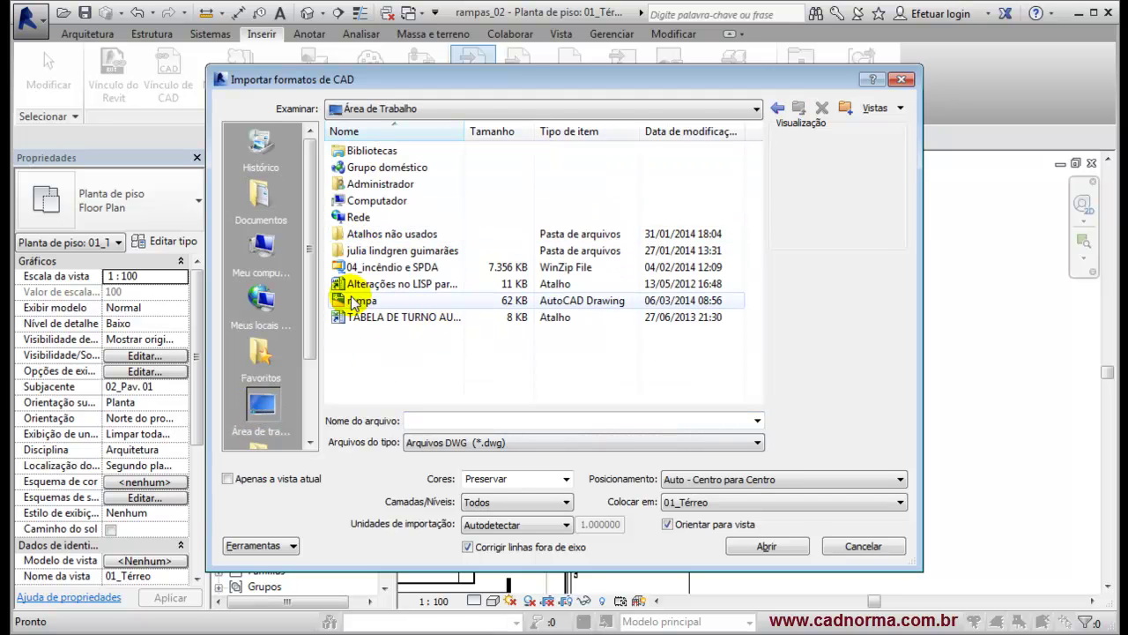
pyautogui.click(340, 303)
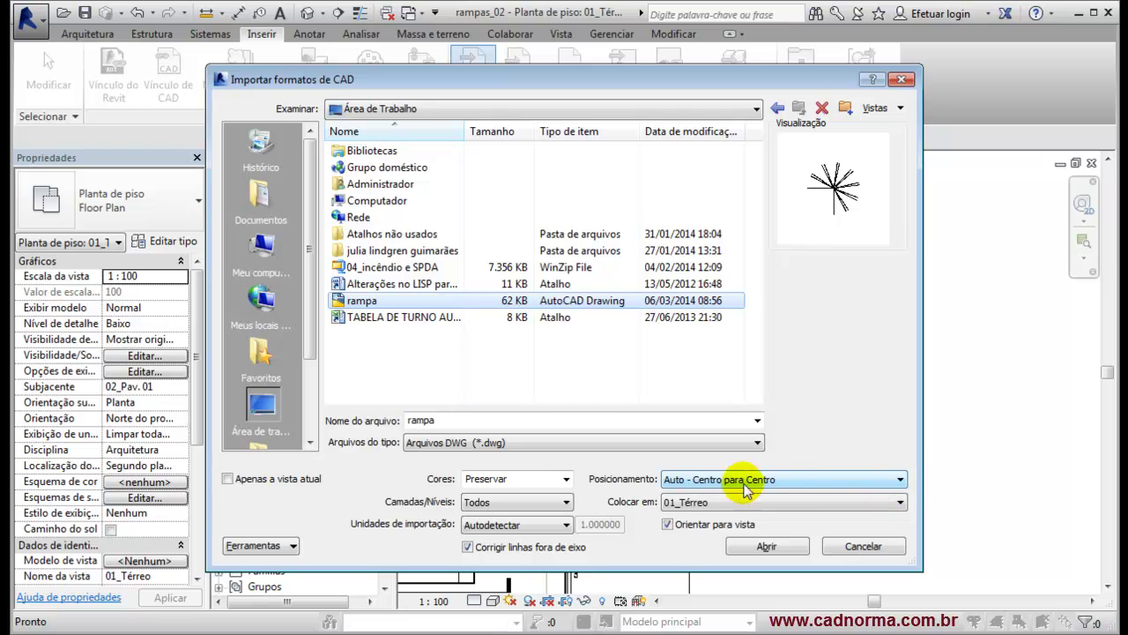
pyautogui.click(901, 480)
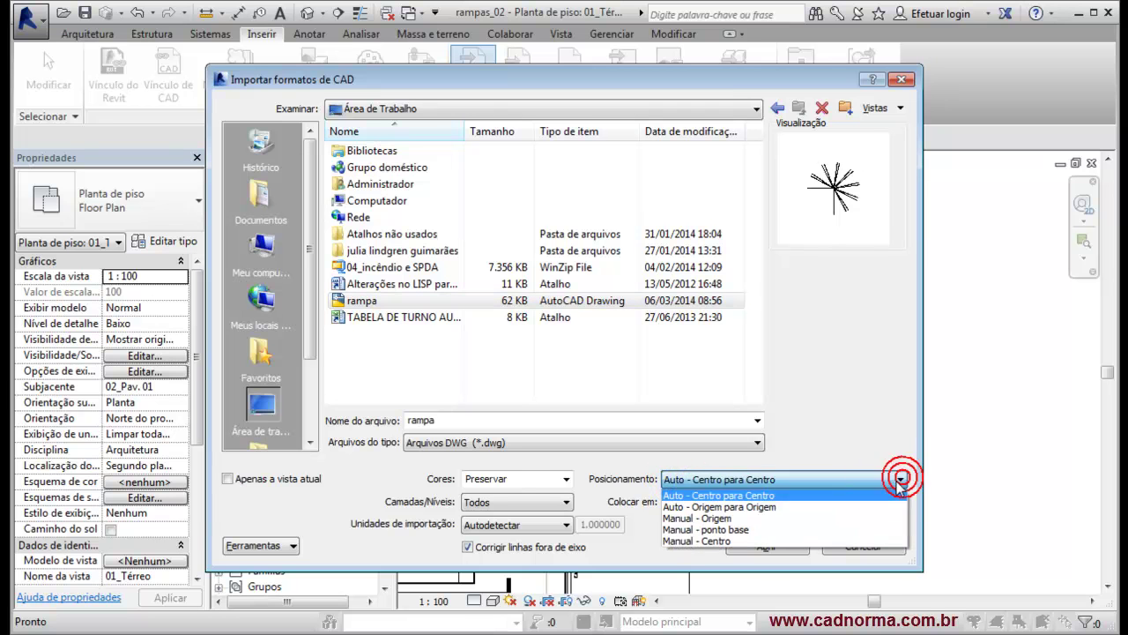
pyautogui.click(715, 517)
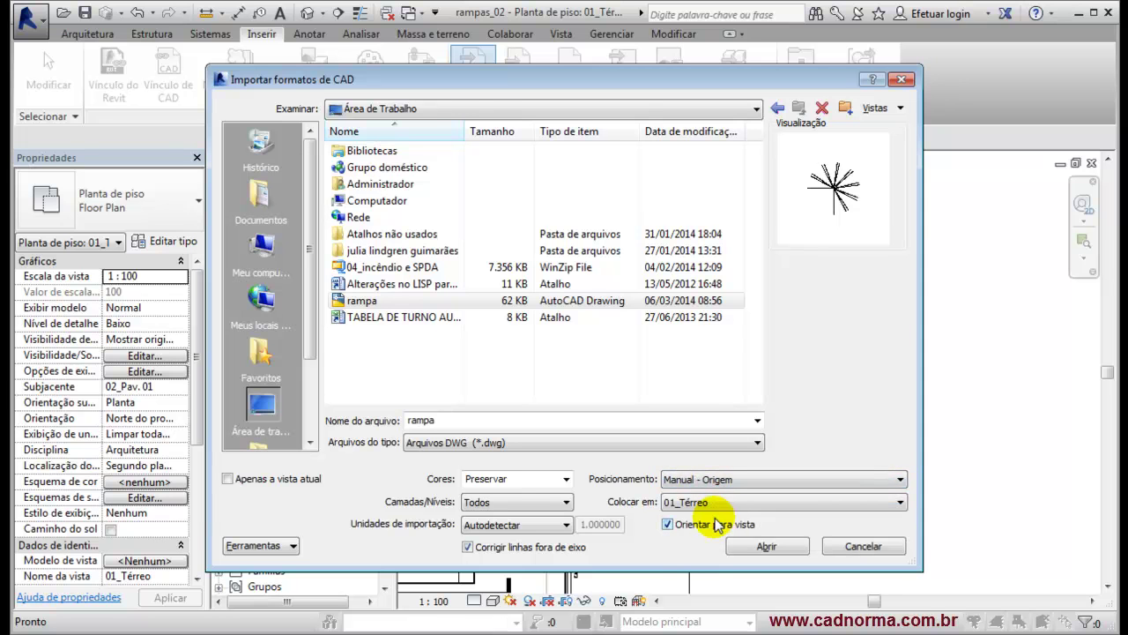
pyautogui.click(566, 525)
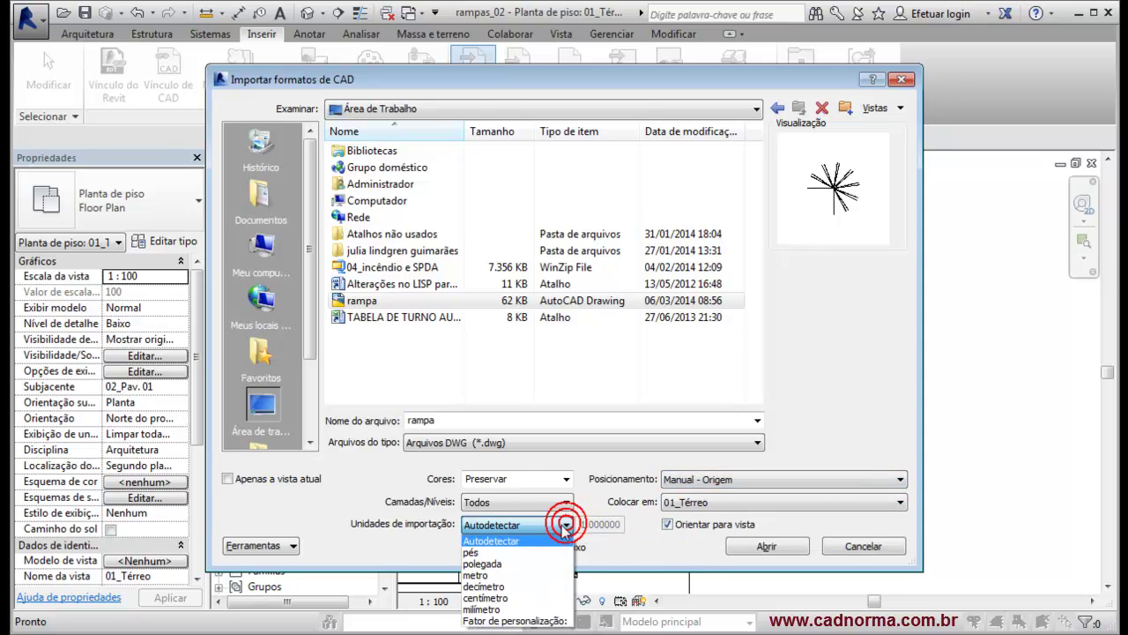
pyautogui.click(510, 576)
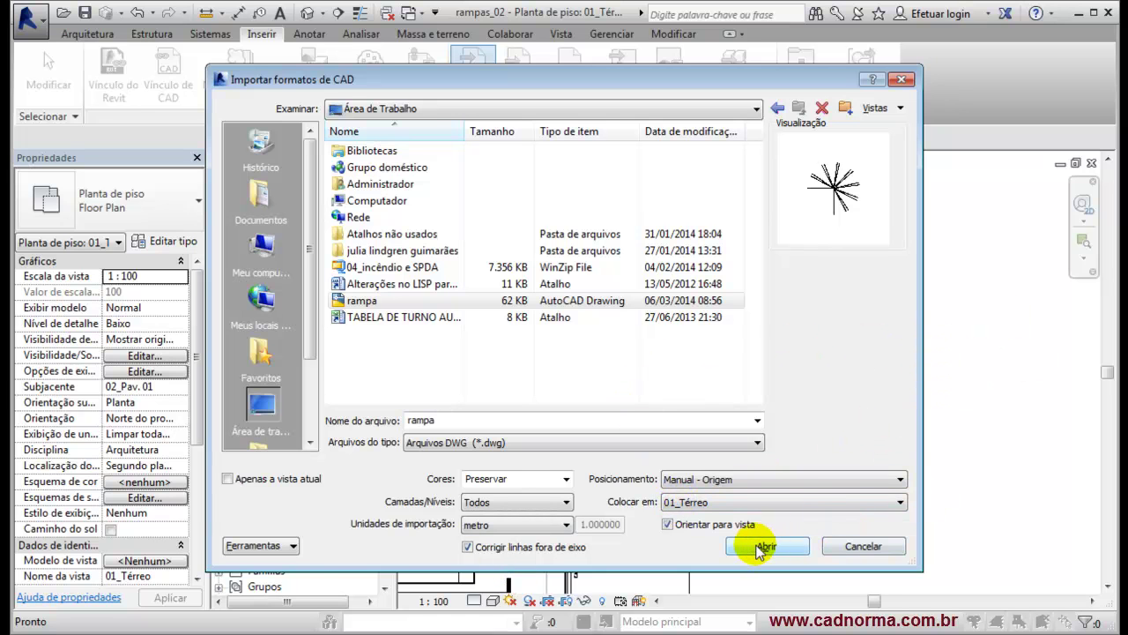
# Import the drawing and place the center of its radial lines on the upper-right corner of the site outline
pyautogui.click(760, 547)
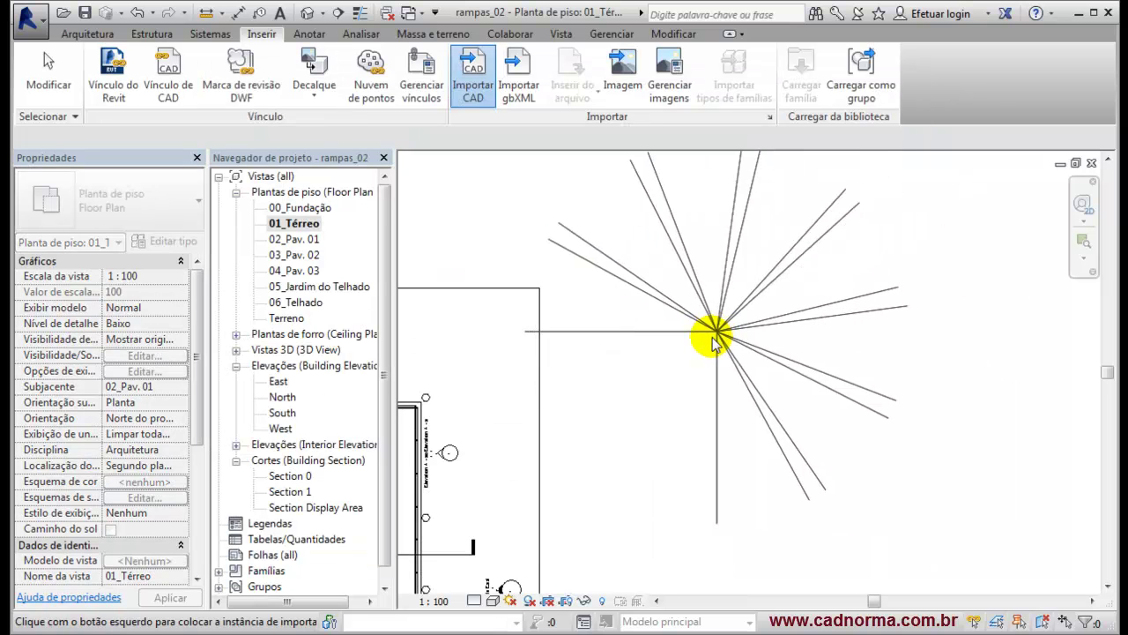
pyautogui.click(540, 293)
pyautogui.moveTo(805, 347); pyautogui.dragTo(908, 437, button='middle')
pyautogui.scroll(-1, 910, 425)
# Measure the length of one of the imported radial lines
pyautogui.click(206, 14)
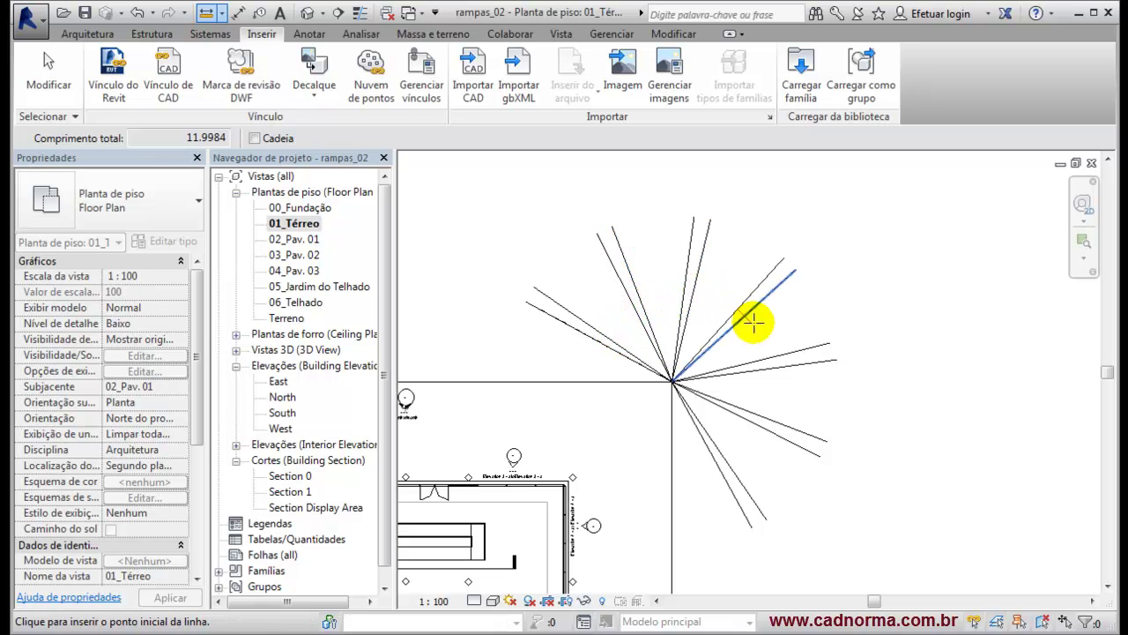
pyautogui.click(49, 70)
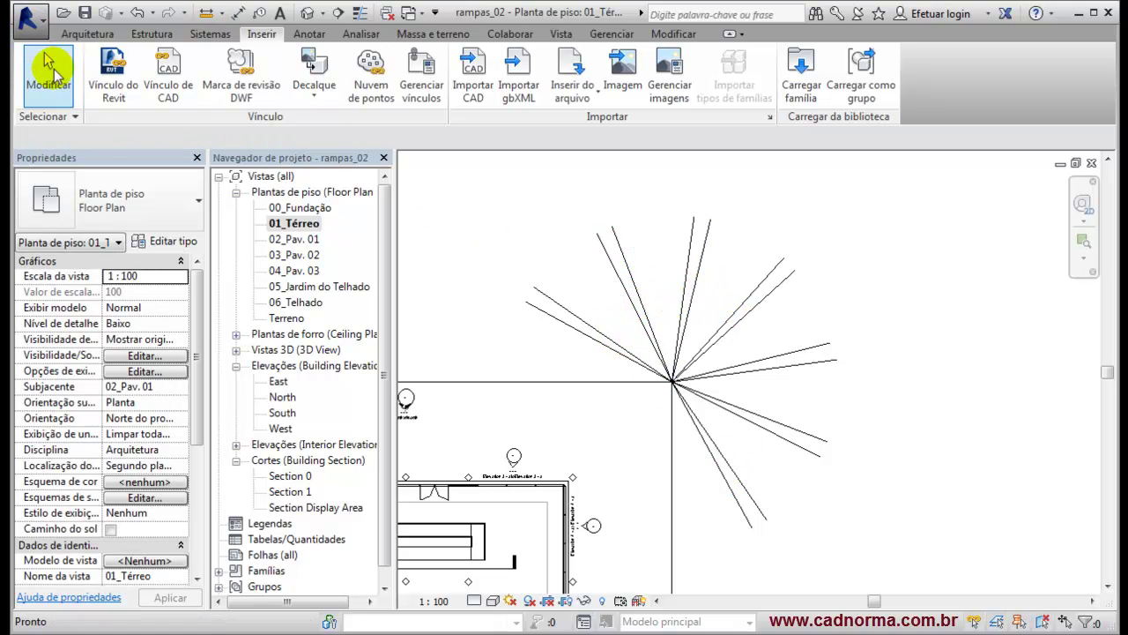
# Draw reference planes from the radial center to the outer end of each imported radial line
pyautogui.click(87, 33)
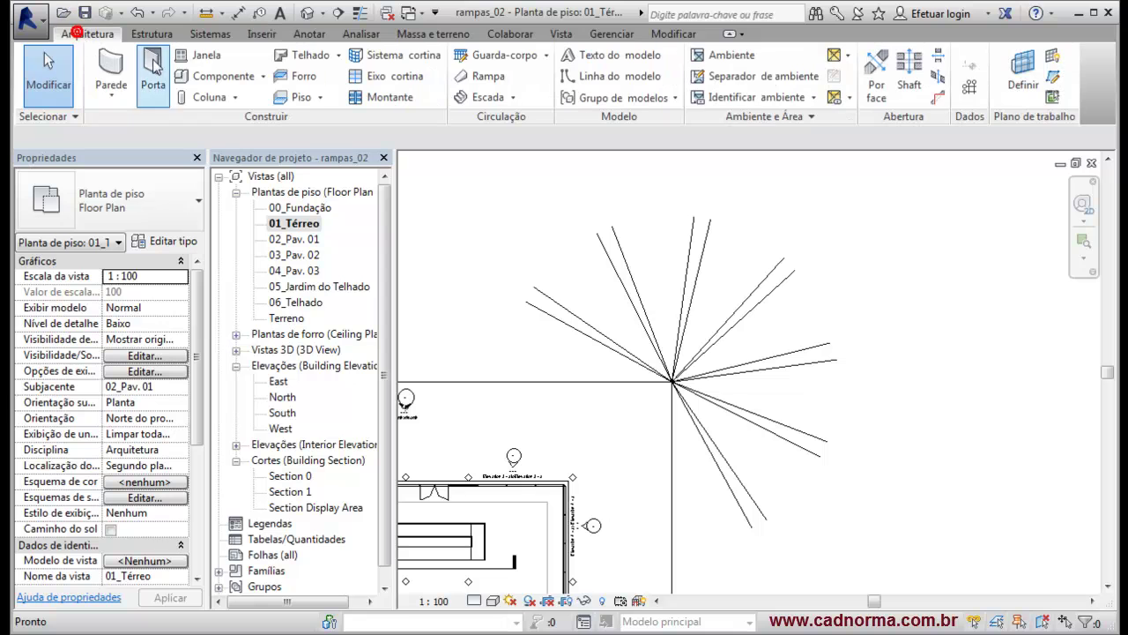
pyautogui.click(1051, 79)
pyautogui.click(671, 381)
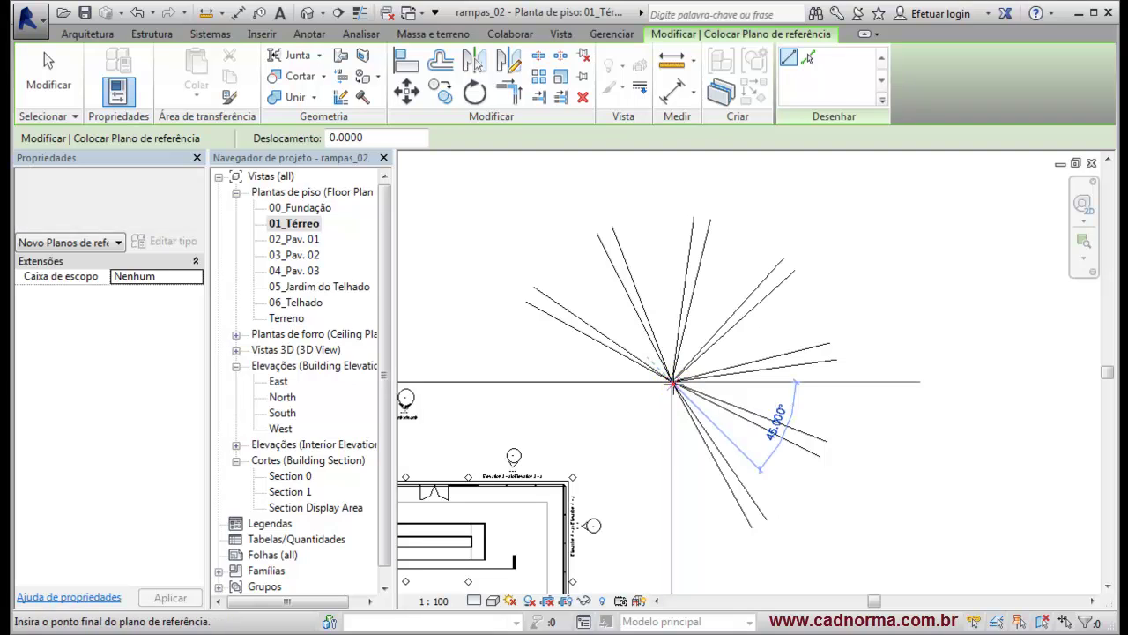
pyautogui.click(527, 302)
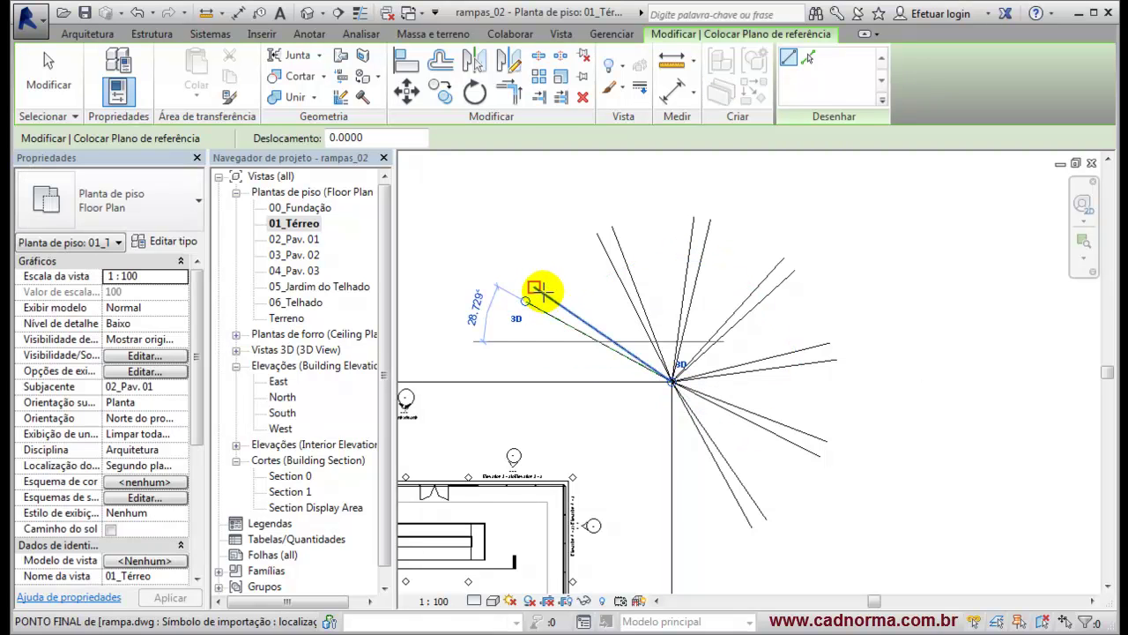
pyautogui.press('Escape')
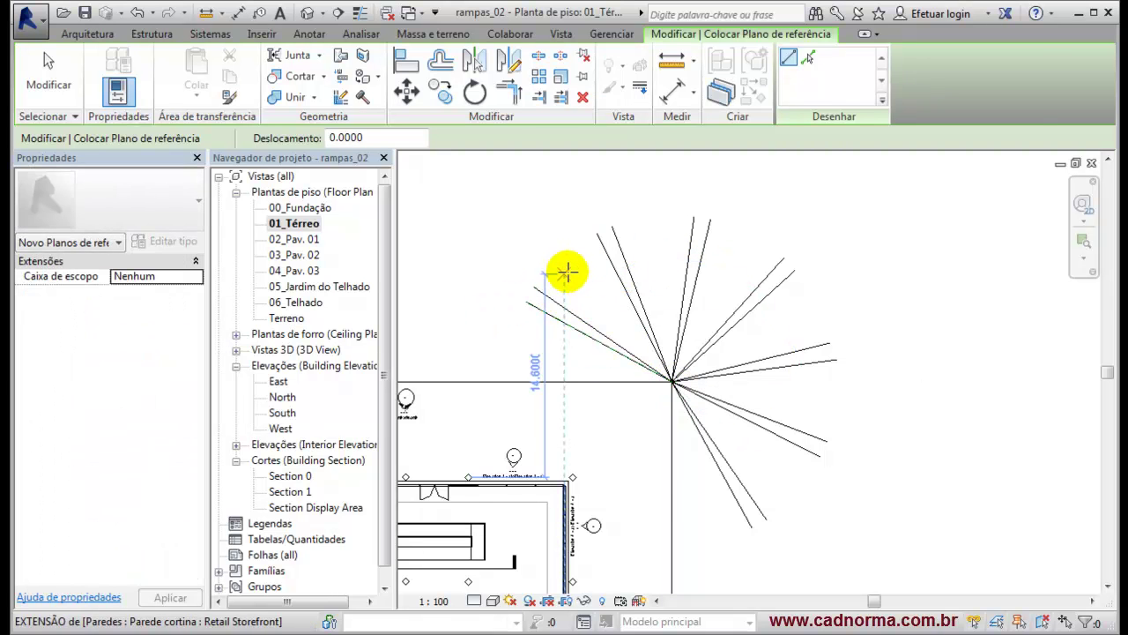
pyautogui.press('Escape')
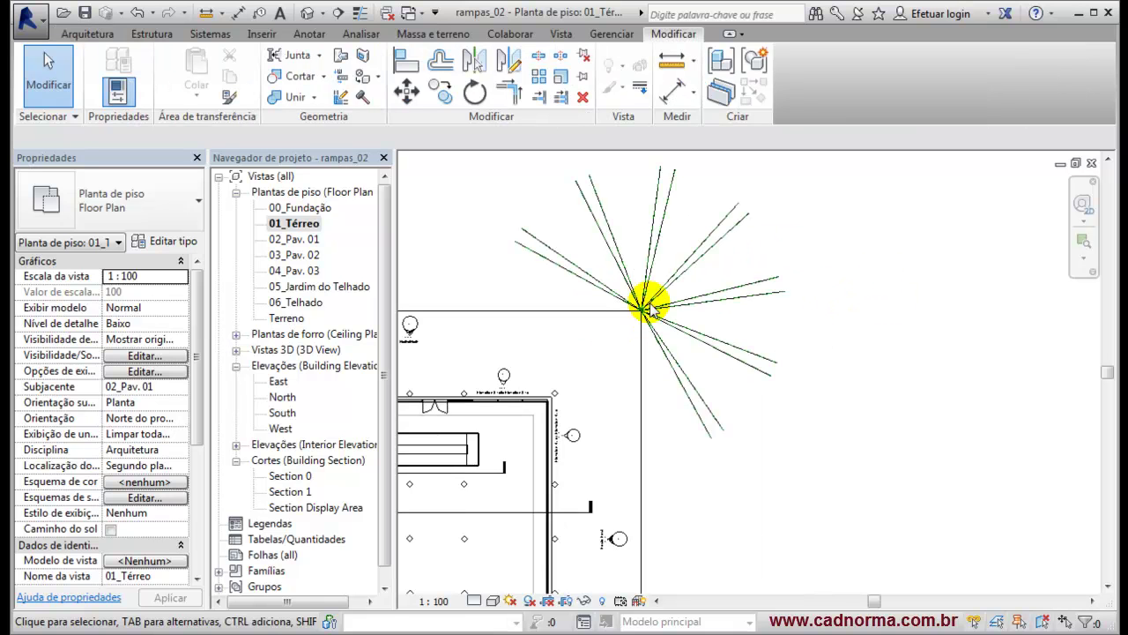
# Select the radial lines with their reference planes, filter the selection to rampa.dwg only, and delete that import
pyautogui.moveTo(832, 408); pyautogui.dragTo(725, 501)
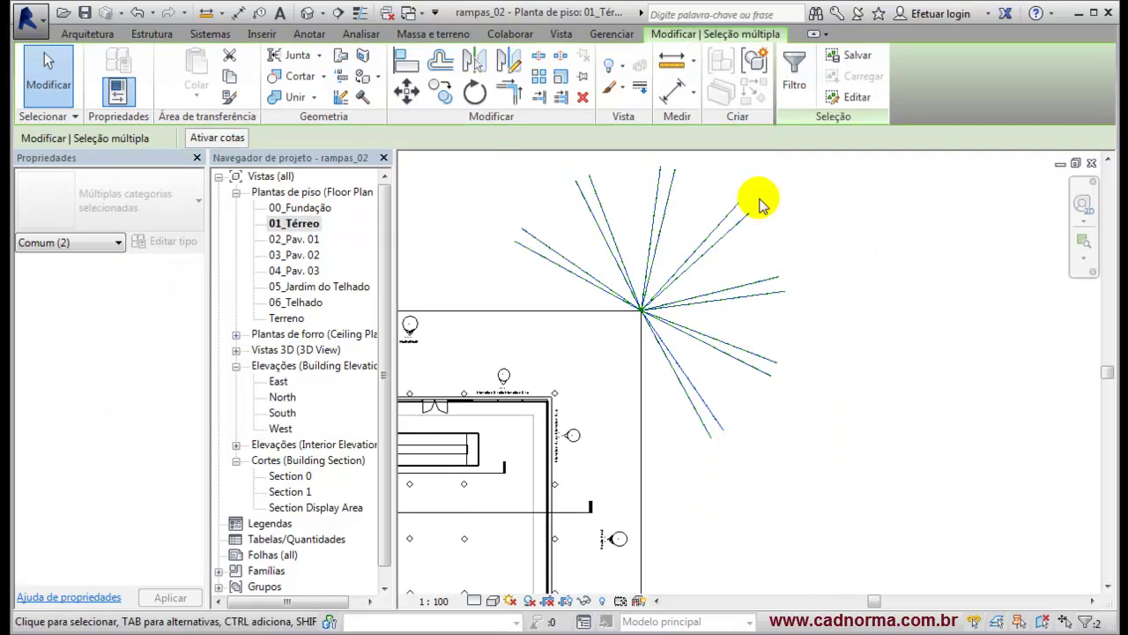
pyautogui.click(796, 71)
pyautogui.click(407, 212)
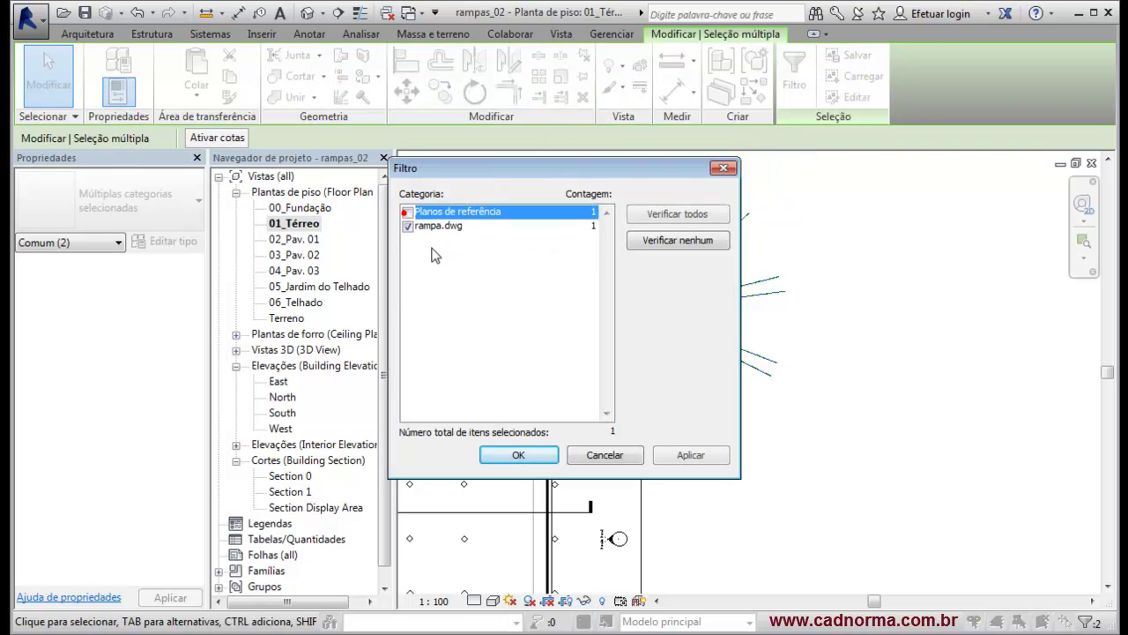
pyautogui.click(520, 455)
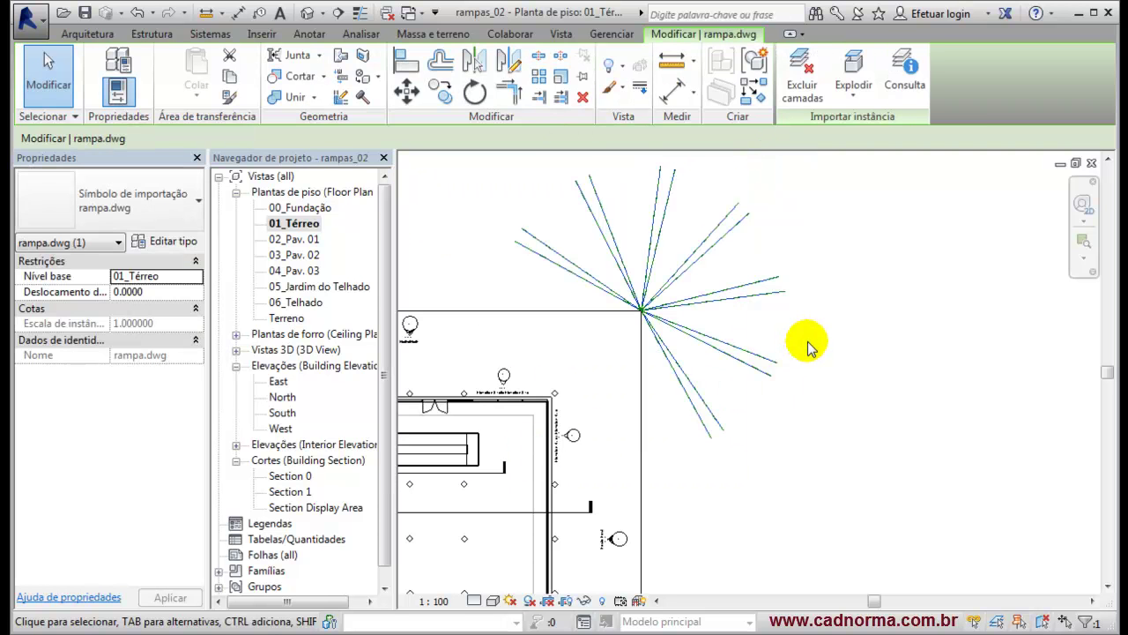
pyautogui.click(950, 354)
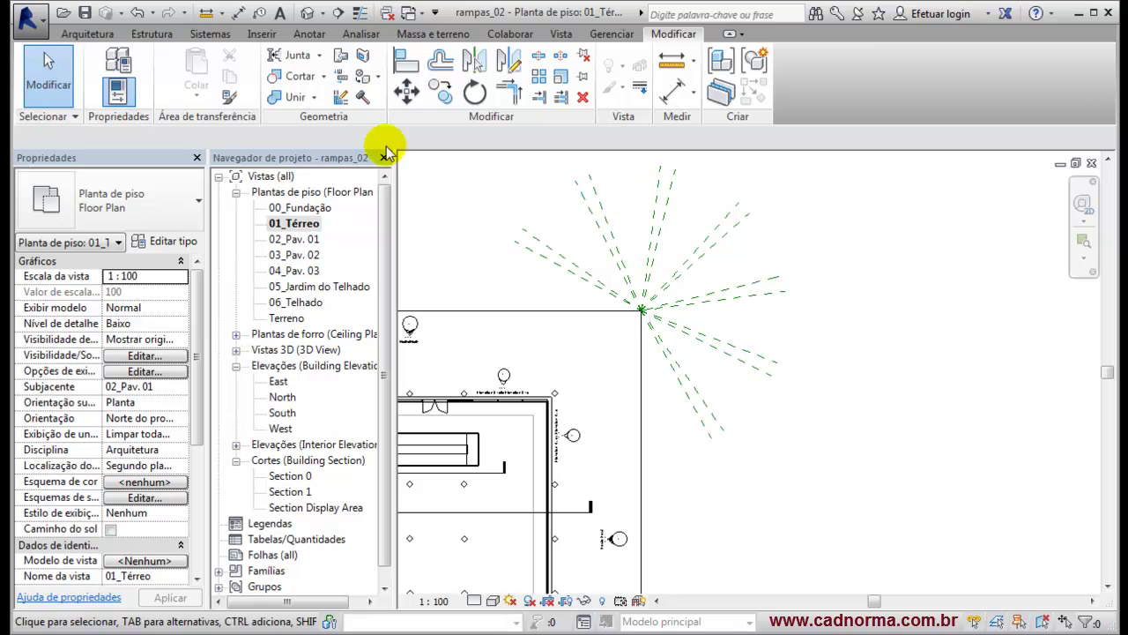
# Start a Rampa 1.20 x 6m x 12.8 sketch with a center-ends arc and review its type's maximum incline length and slope
pyautogui.click(82, 35)
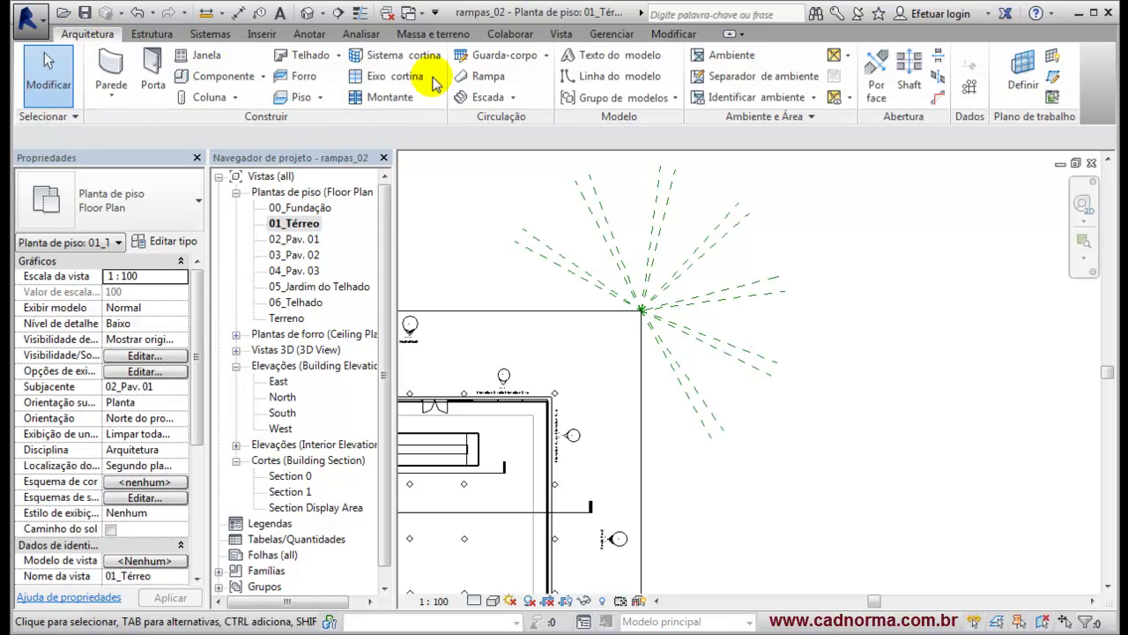
pyautogui.click(481, 77)
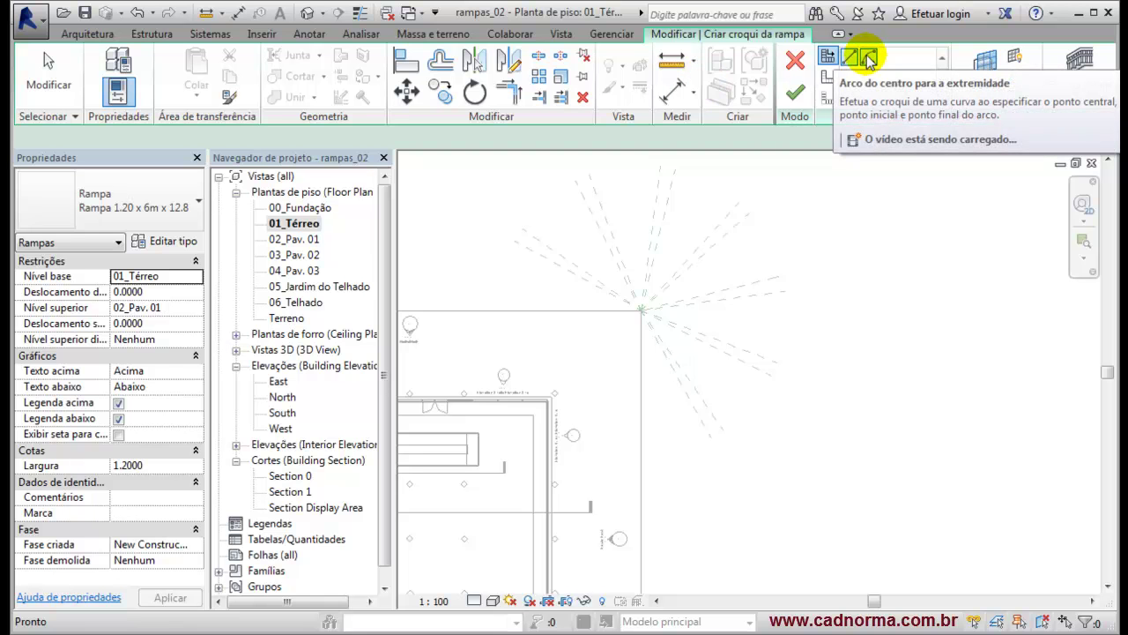
pyautogui.click(174, 240)
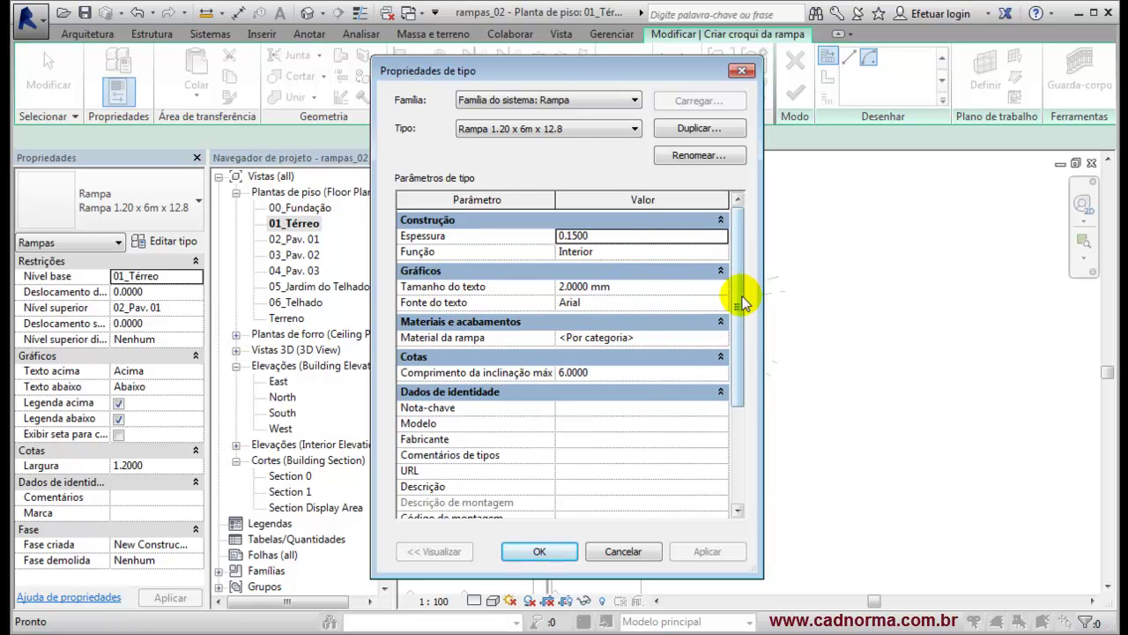
pyautogui.moveTo(737, 310); pyautogui.dragTo(738, 344)
pyautogui.click(614, 336)
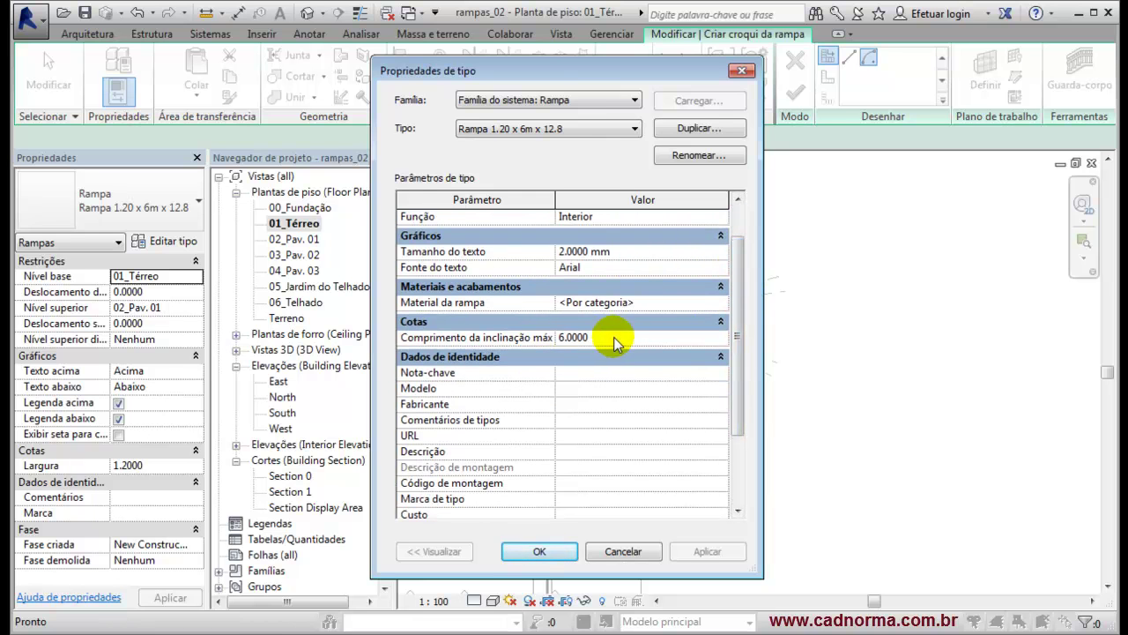
pyautogui.click(738, 439)
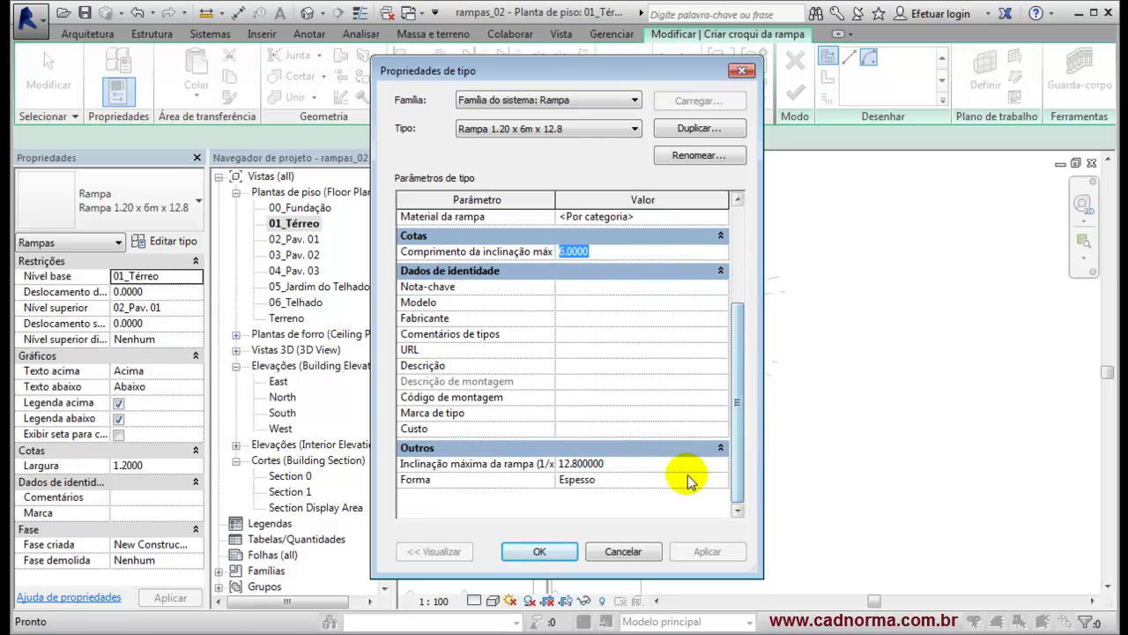
pyautogui.click(625, 463)
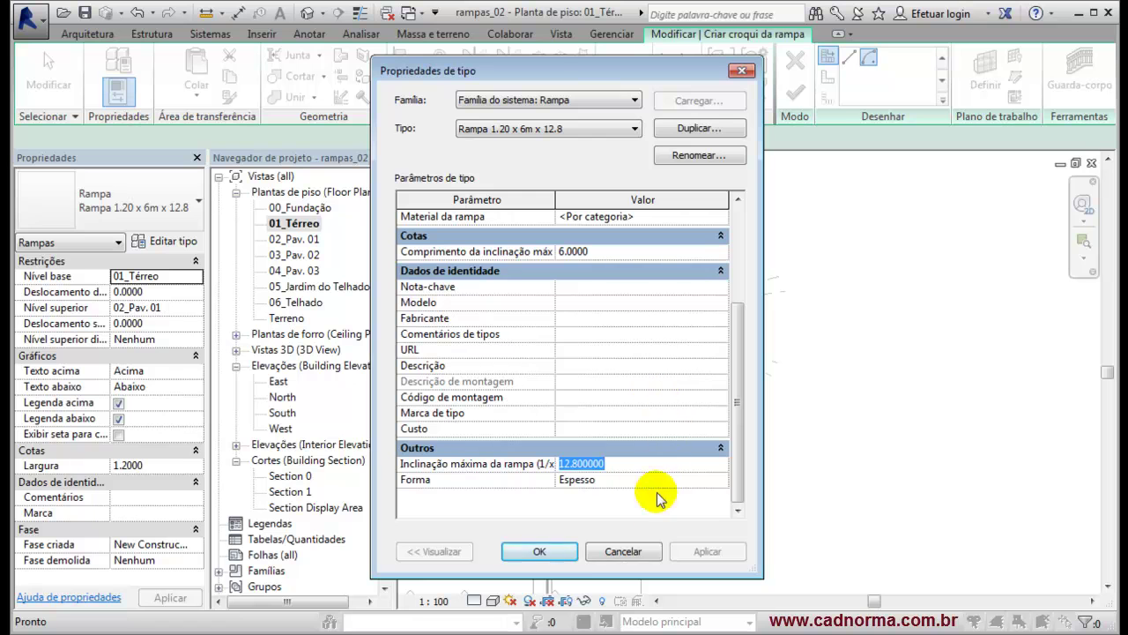
pyautogui.click(542, 553)
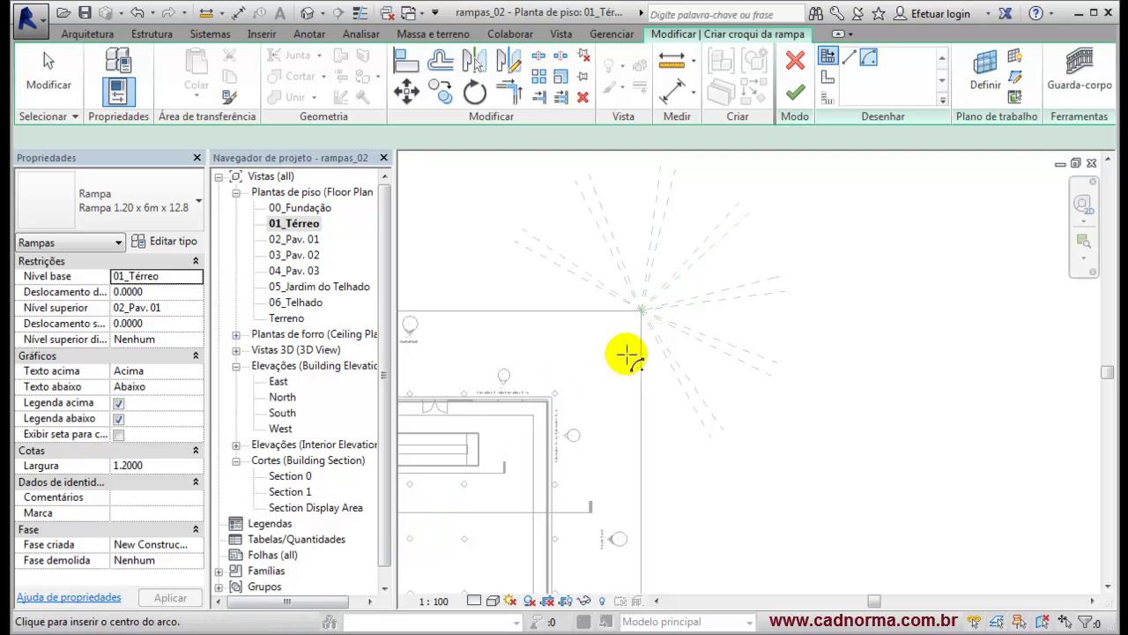
# Sketch the first curved run around the radial center with a 12 m radius, from the site's vertical edge to the first guide line
pyautogui.click(641, 309)
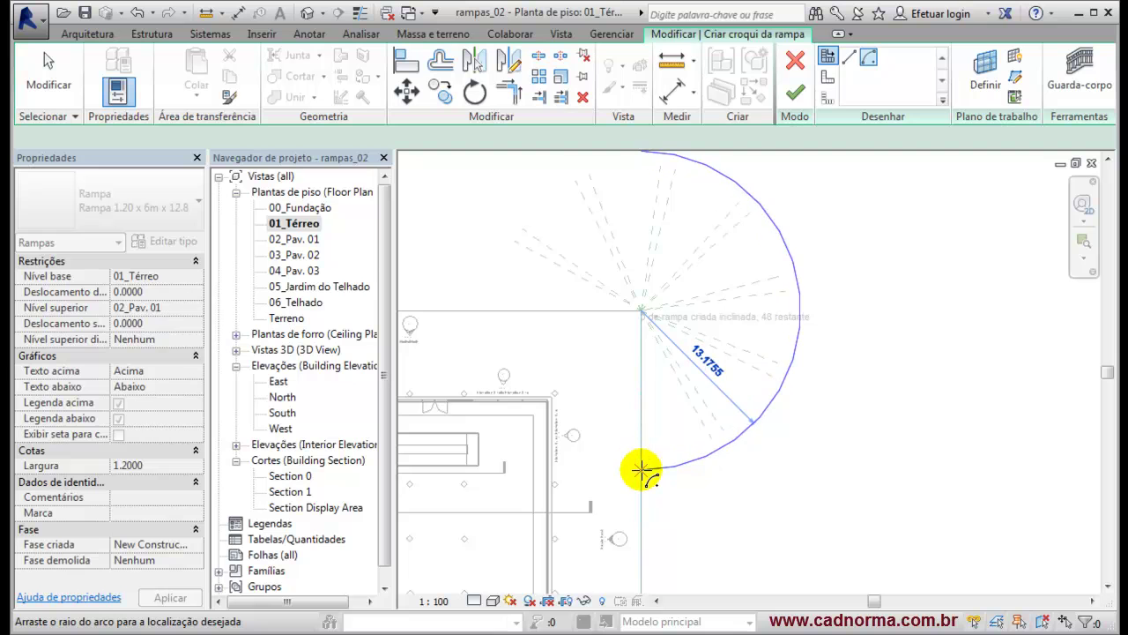
pyautogui.write('12')
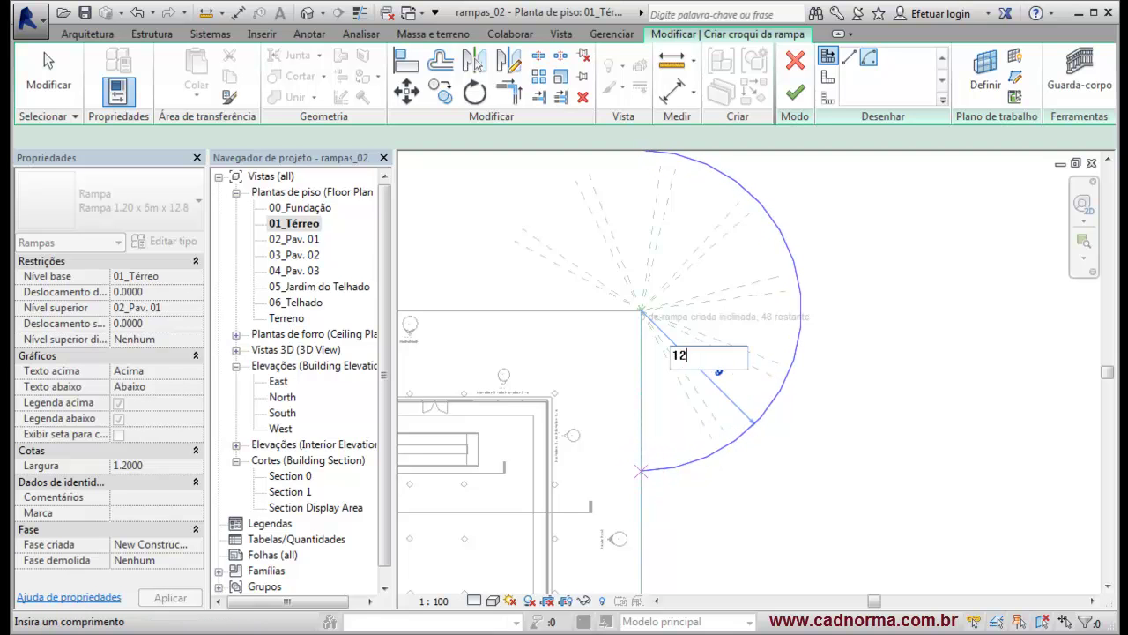
pyautogui.press('Return')
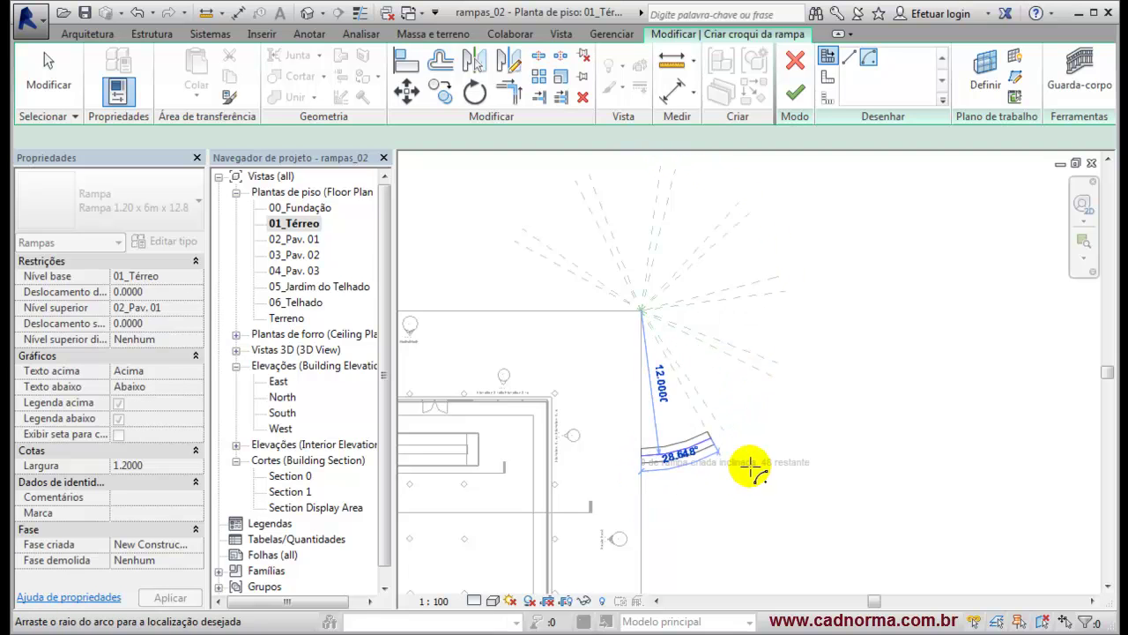
pyautogui.scroll(2, 710, 440)
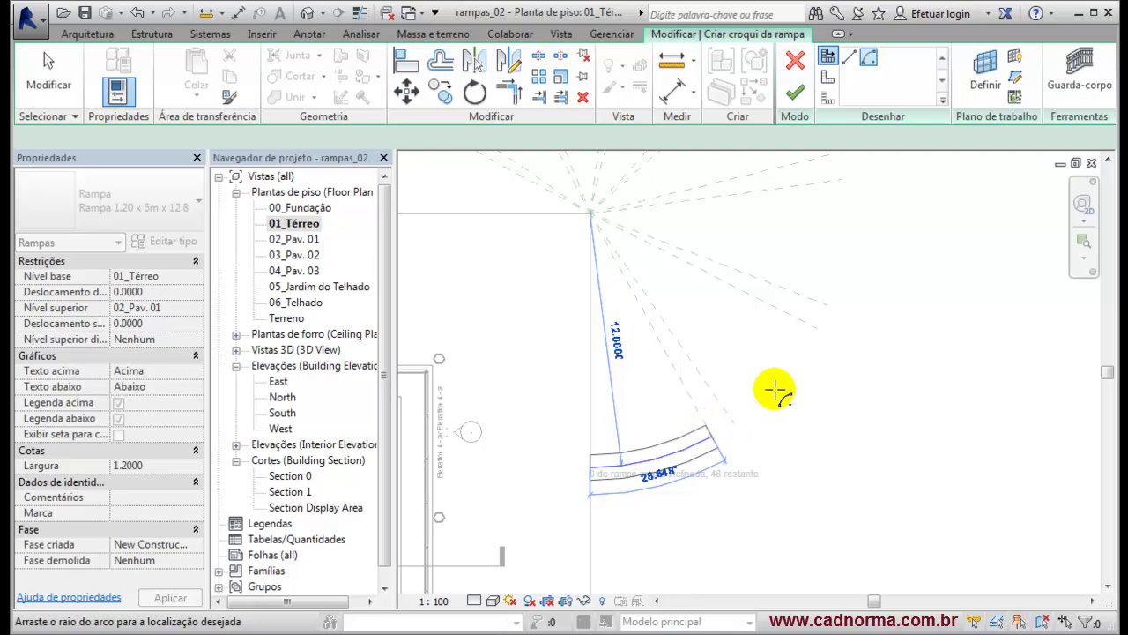
pyautogui.click(773, 391)
pyautogui.scroll(-1, 650, 411)
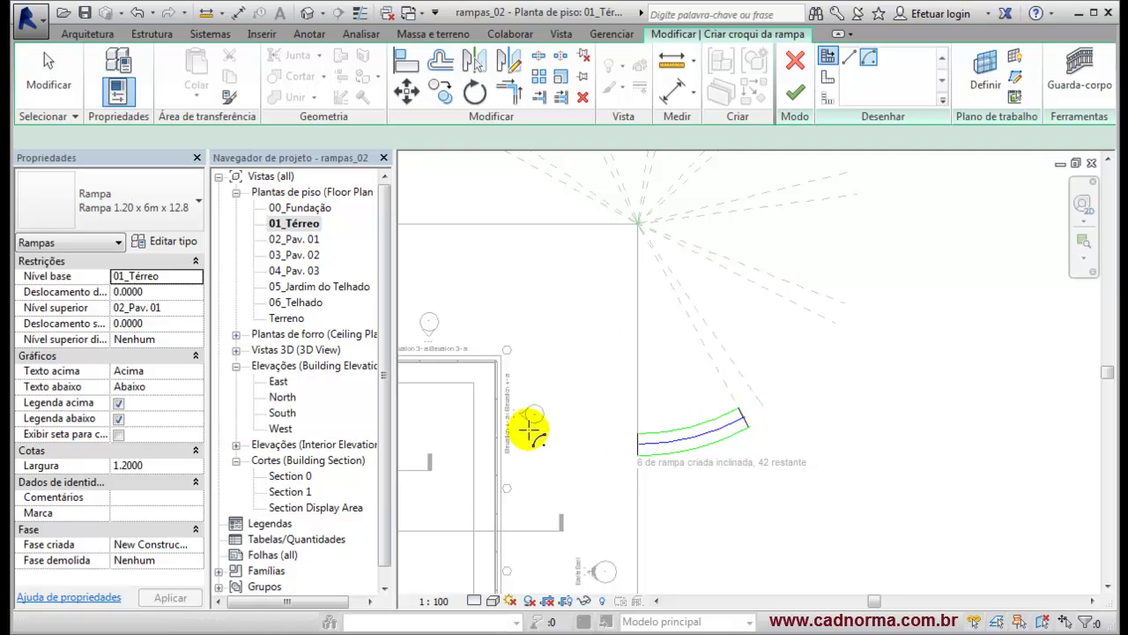
# Sketch the second curved run around the same center at about 12 m radius, from the second guide line to the third
pyautogui.click(636, 222)
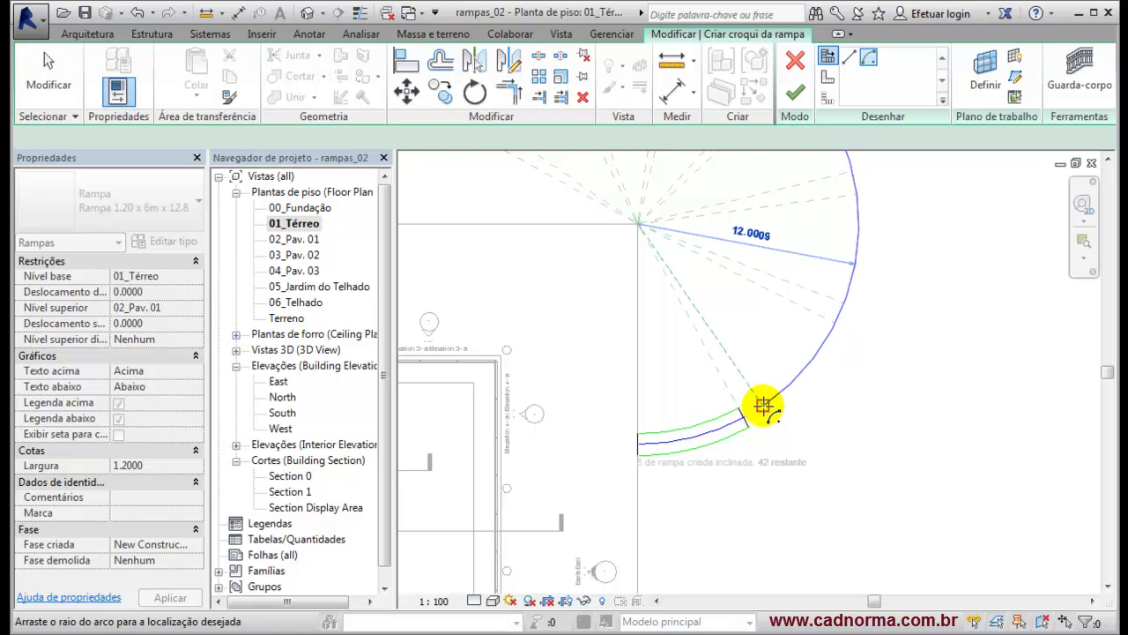
pyautogui.click(763, 405)
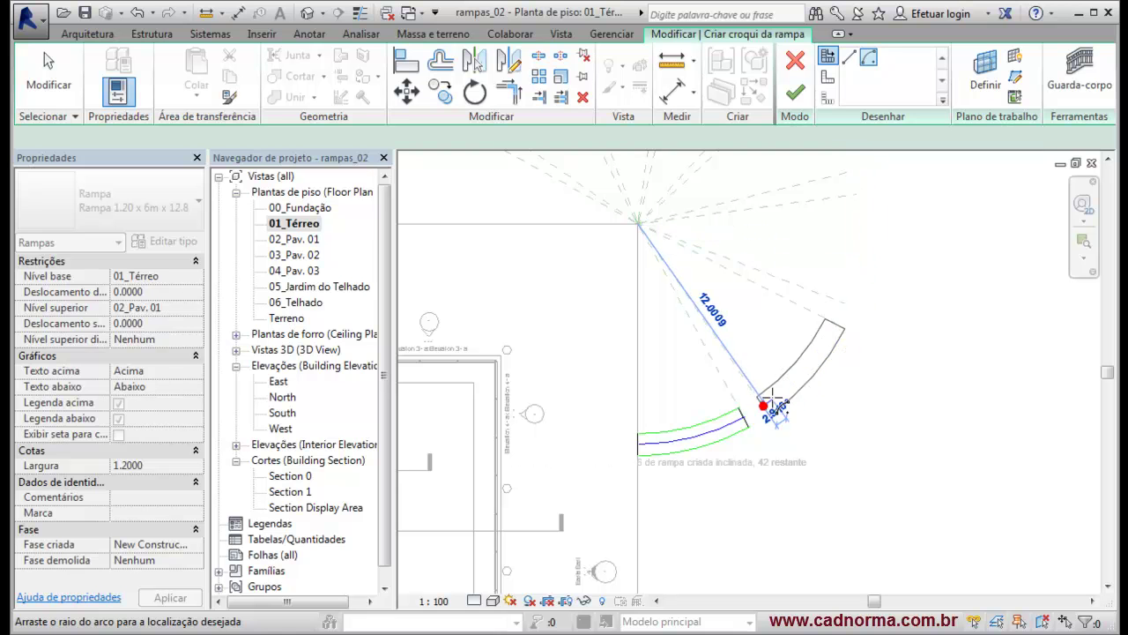
pyautogui.click(830, 315)
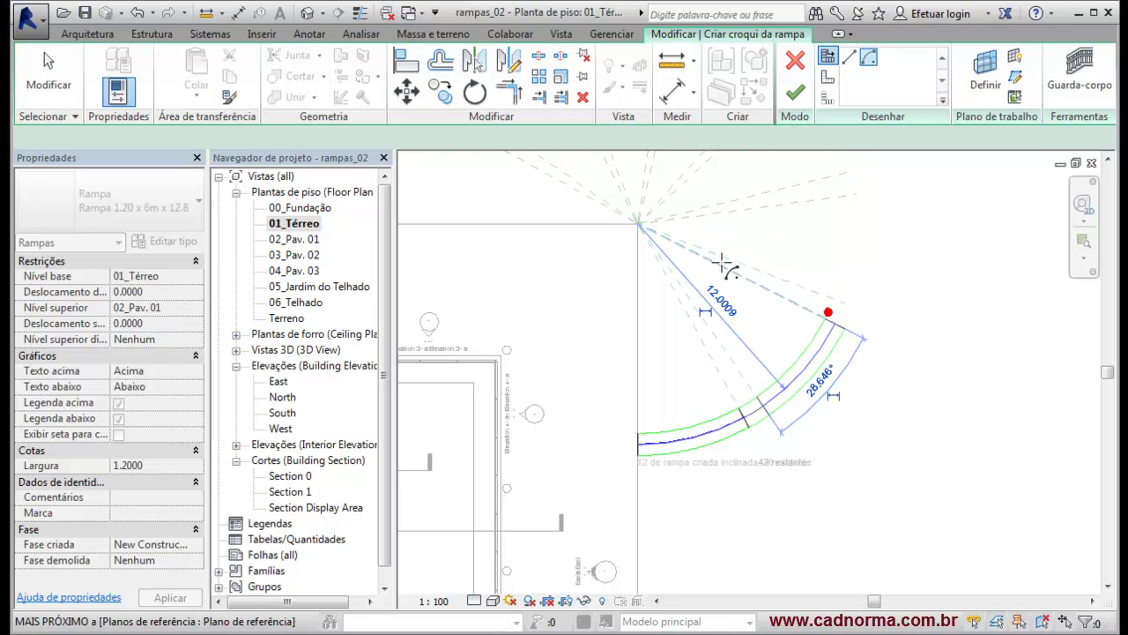
# Sketch the third curved run around the same center at about 12 m radius, from the fourth guide line to the fifth
pyautogui.click(636, 224)
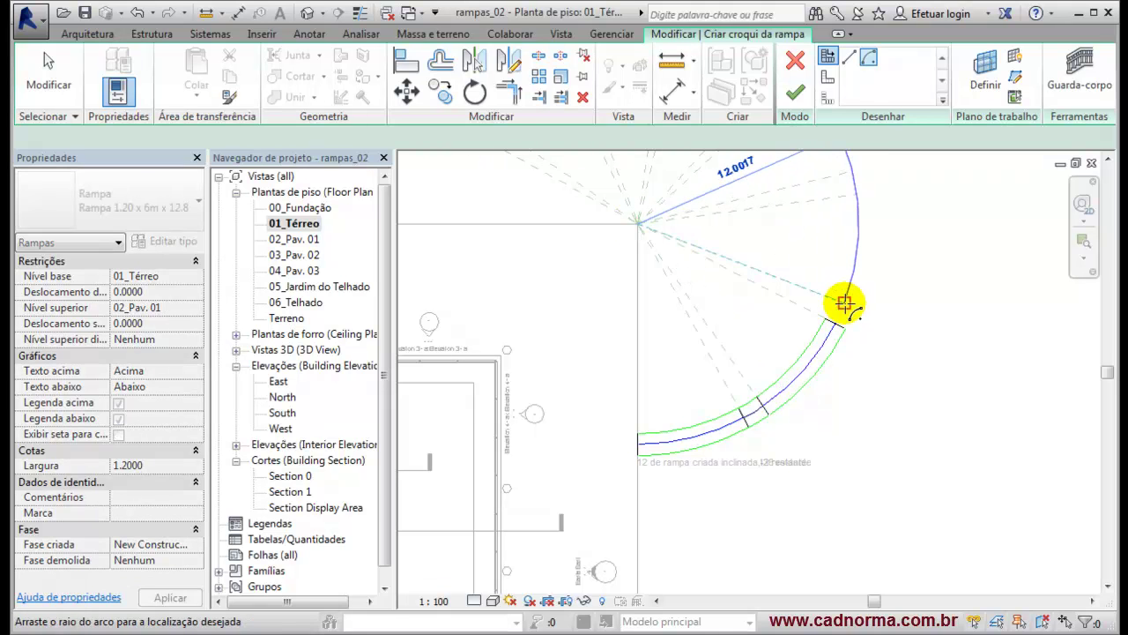
pyautogui.click(844, 301)
pyautogui.click(850, 192)
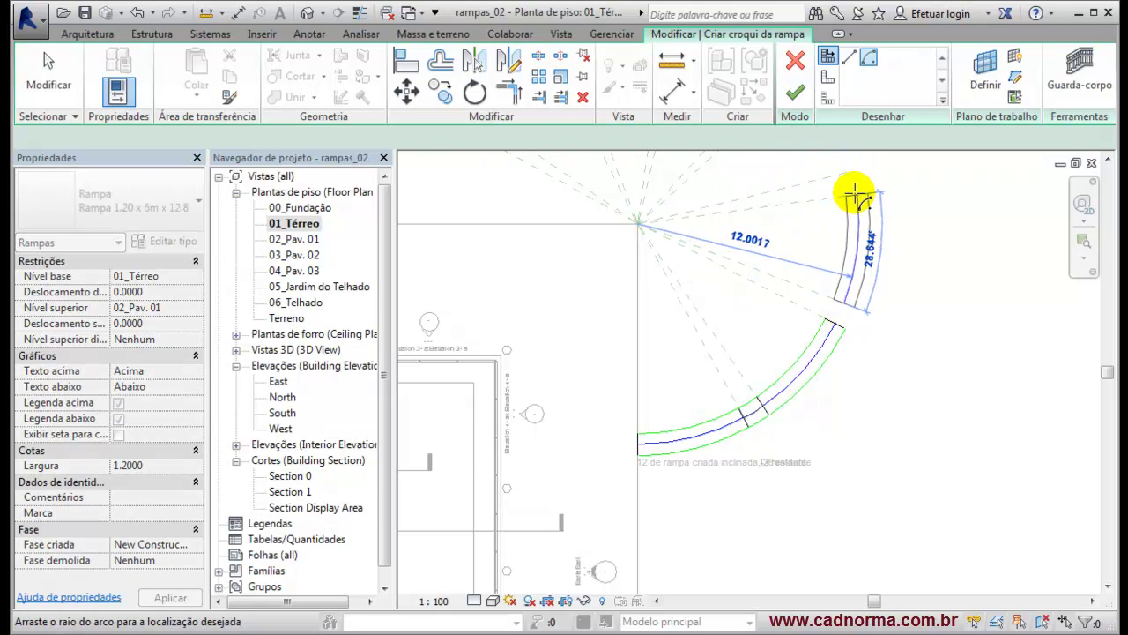
pyautogui.click(855, 192)
# Sketch the remaining curved runs between guide lines around to the site's horizontal edge and finish the ramp sketch
pyautogui.moveTo(901, 250)
pyautogui.mouseDown(button='middle')
pyautogui.moveTo(914, 423)
pyautogui.moveTo(896, 426)
pyautogui.mouseUp(button='middle')
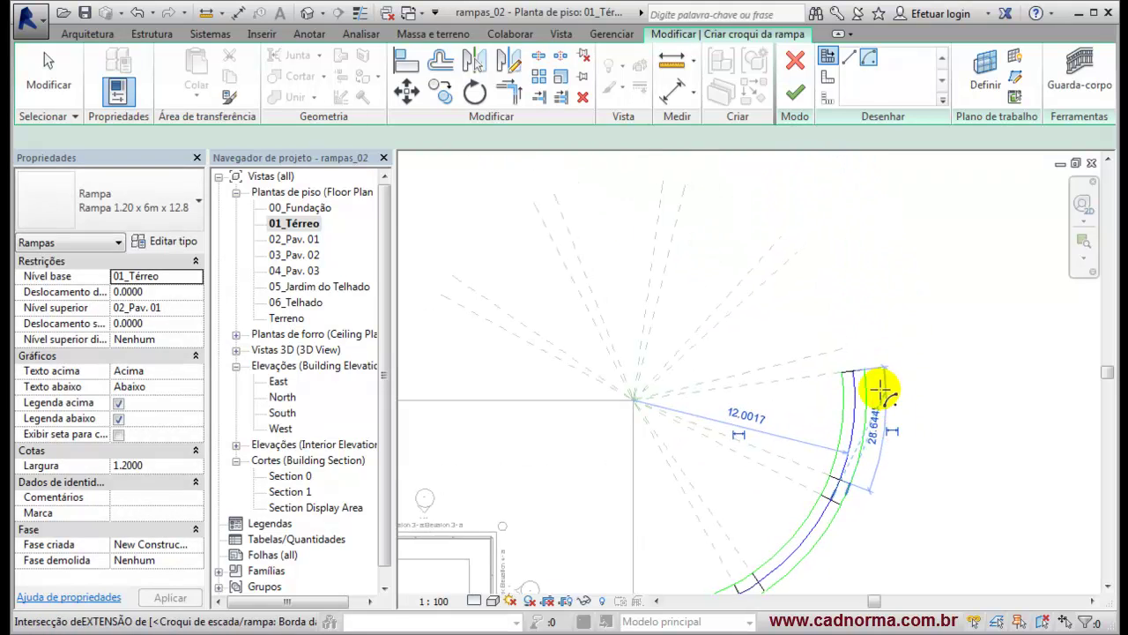
pyautogui.click(645, 401)
pyautogui.click(771, 36)
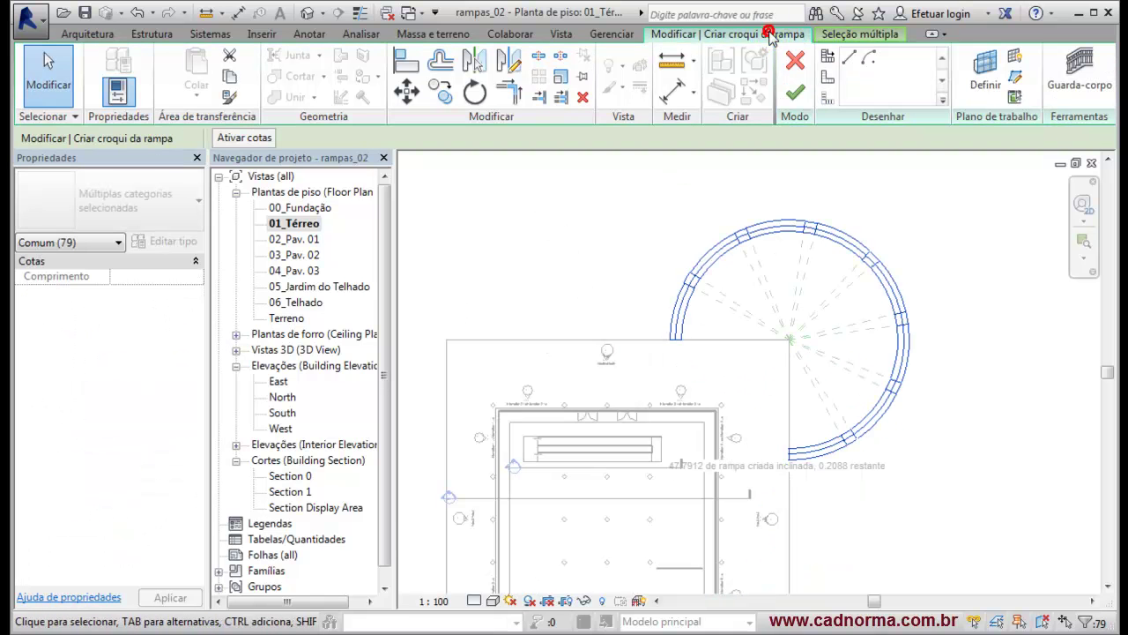
pyautogui.click(791, 93)
pyautogui.click(794, 97)
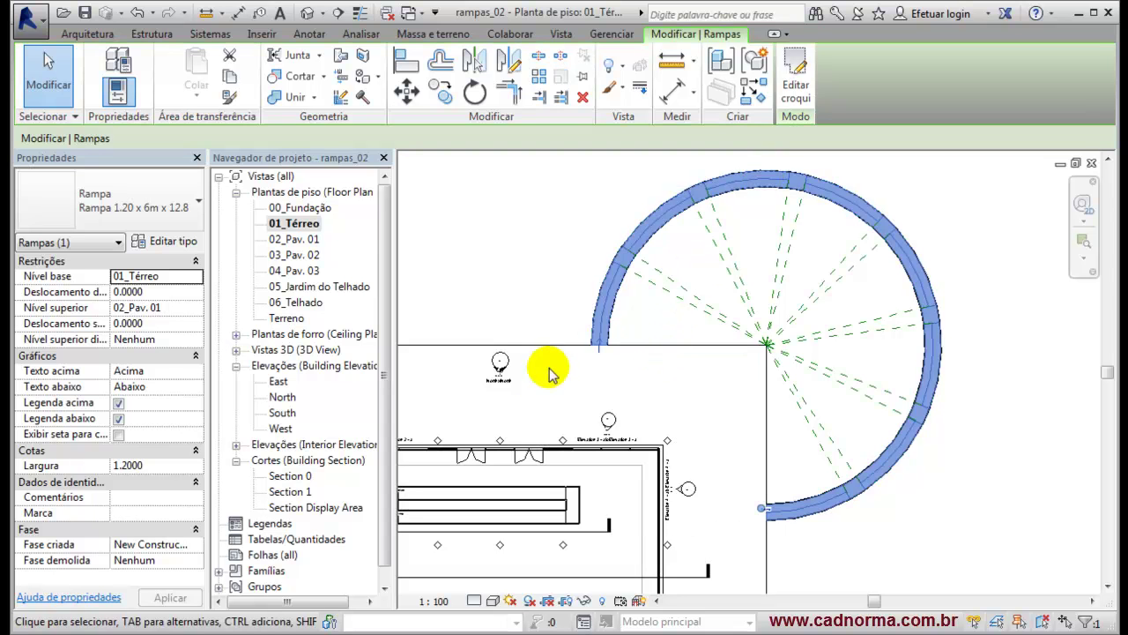
pyautogui.click(544, 311)
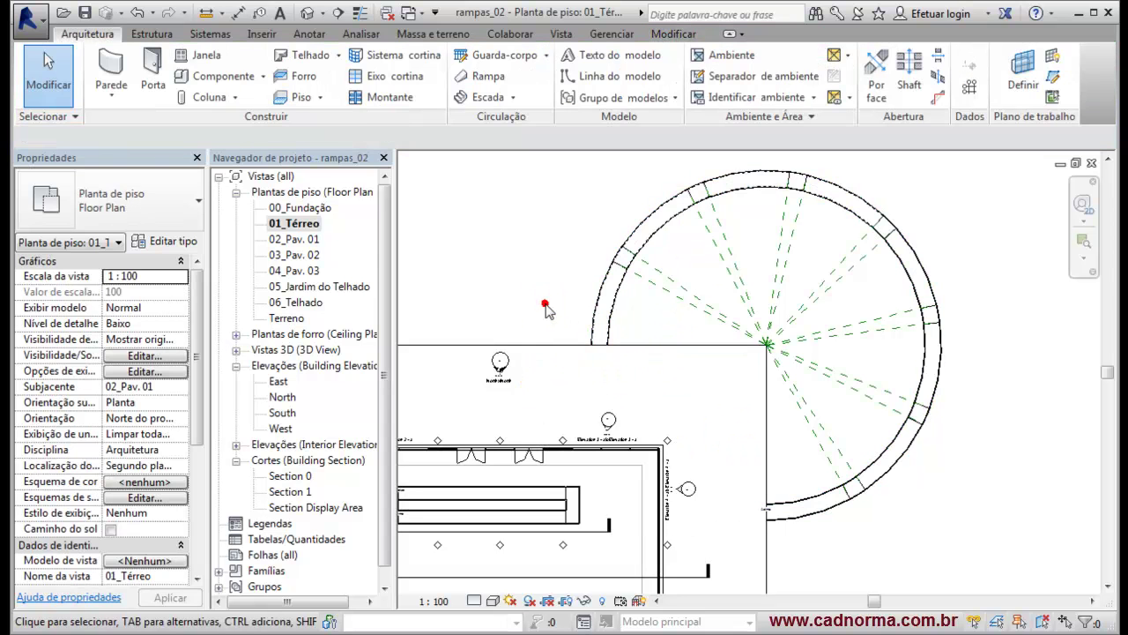
# Examine where the two ends of the finished ramp meet the site outline
pyautogui.scroll(6, 599, 350)
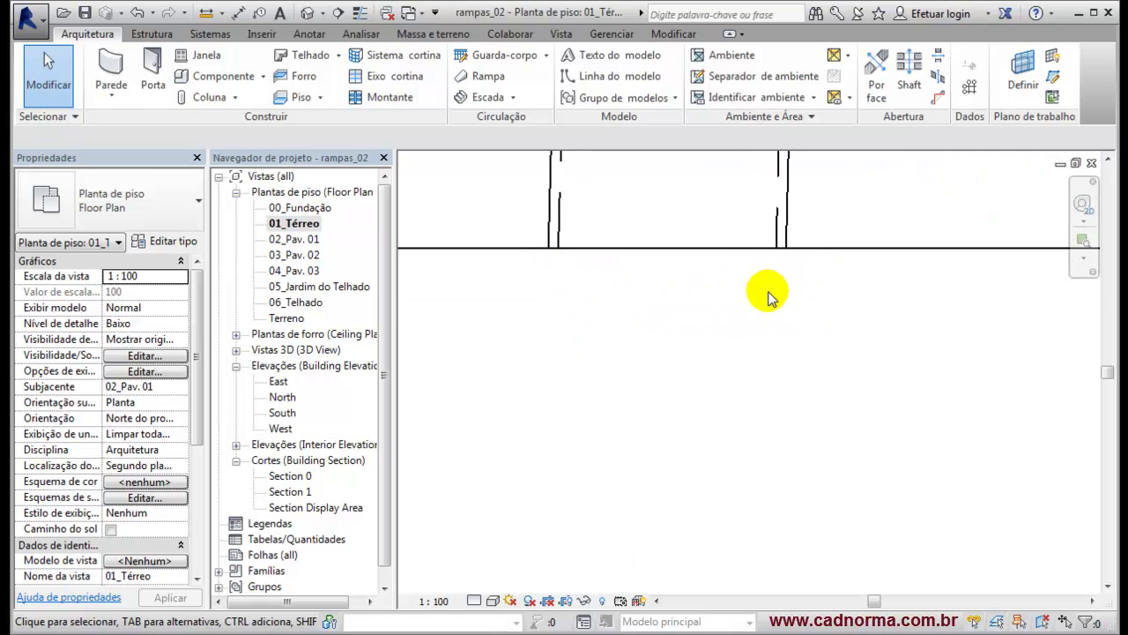
pyautogui.scroll(-5, 849, 331)
pyautogui.moveTo(950, 388); pyautogui.dragTo(738, 373, button='middle')
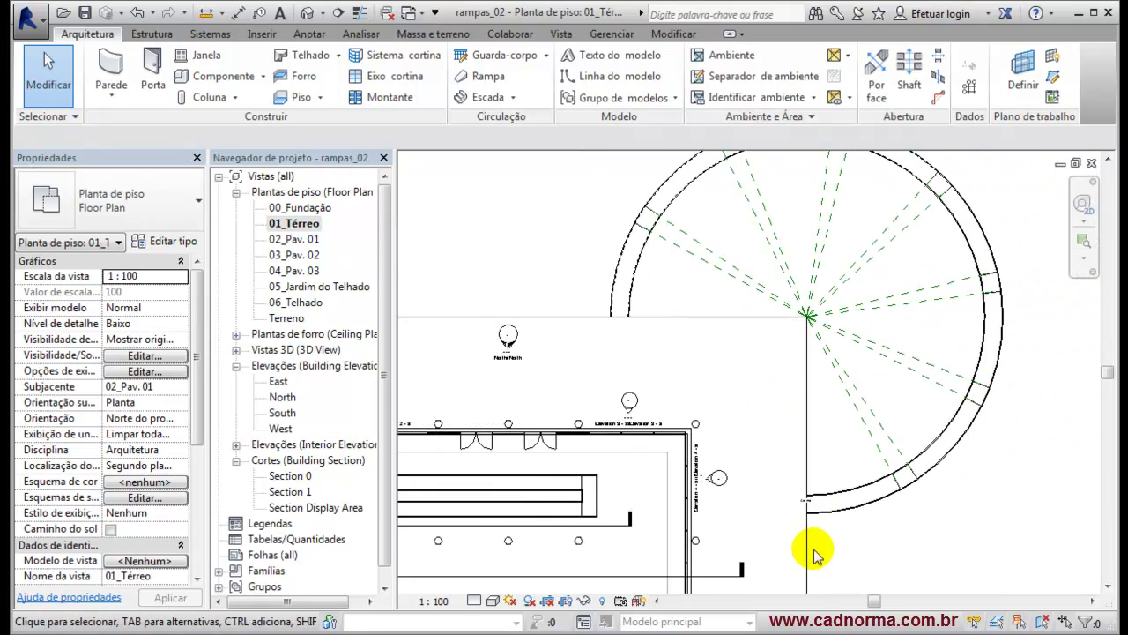
pyautogui.scroll(5, 811, 502)
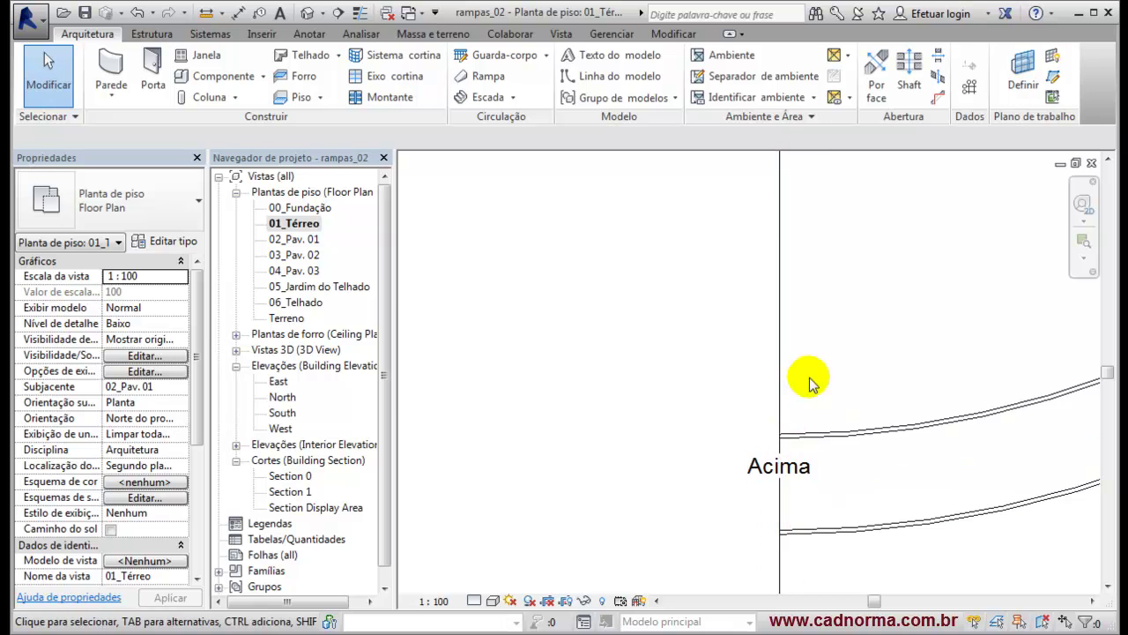
# Turn on thin lines display and check how the ramp's end meets the site's horizontal edge in the ground floor plan
pyautogui.scroll(-5, 931, 381)
pyautogui.moveTo(843, 312); pyautogui.dragTo(809, 395, button='middle')
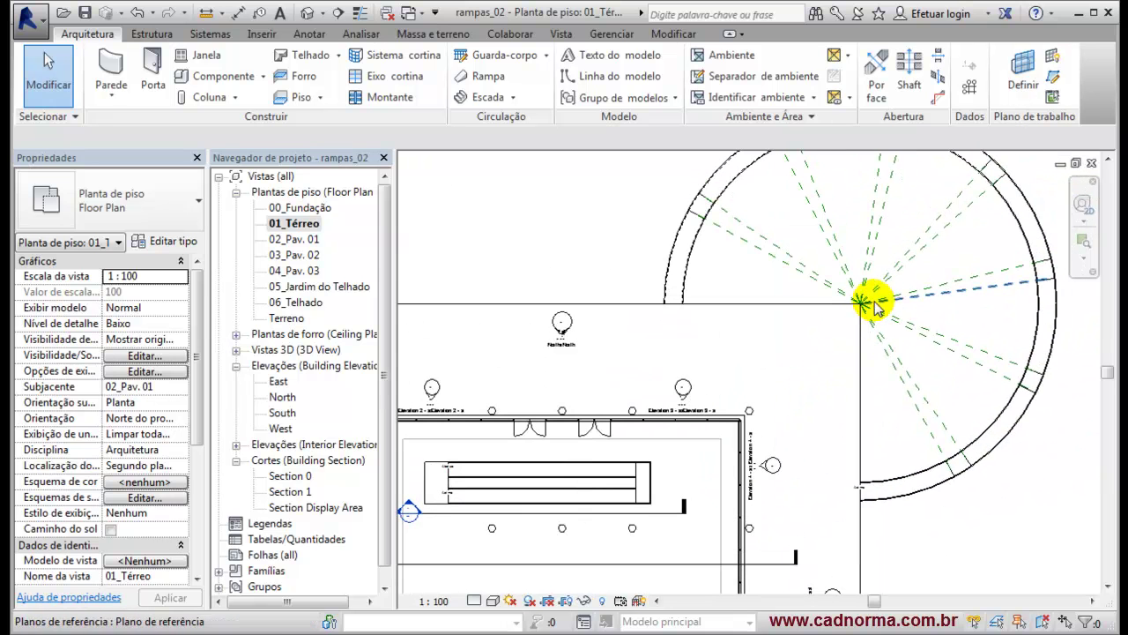
pyautogui.scroll(5, 690, 326)
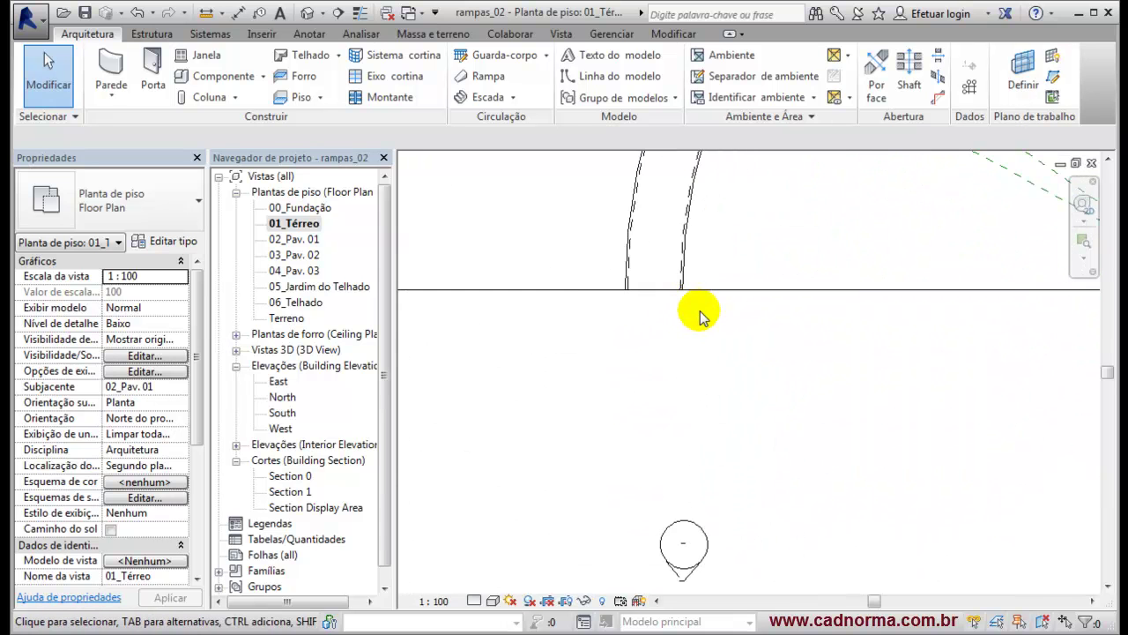
pyautogui.scroll(3, 538, 269)
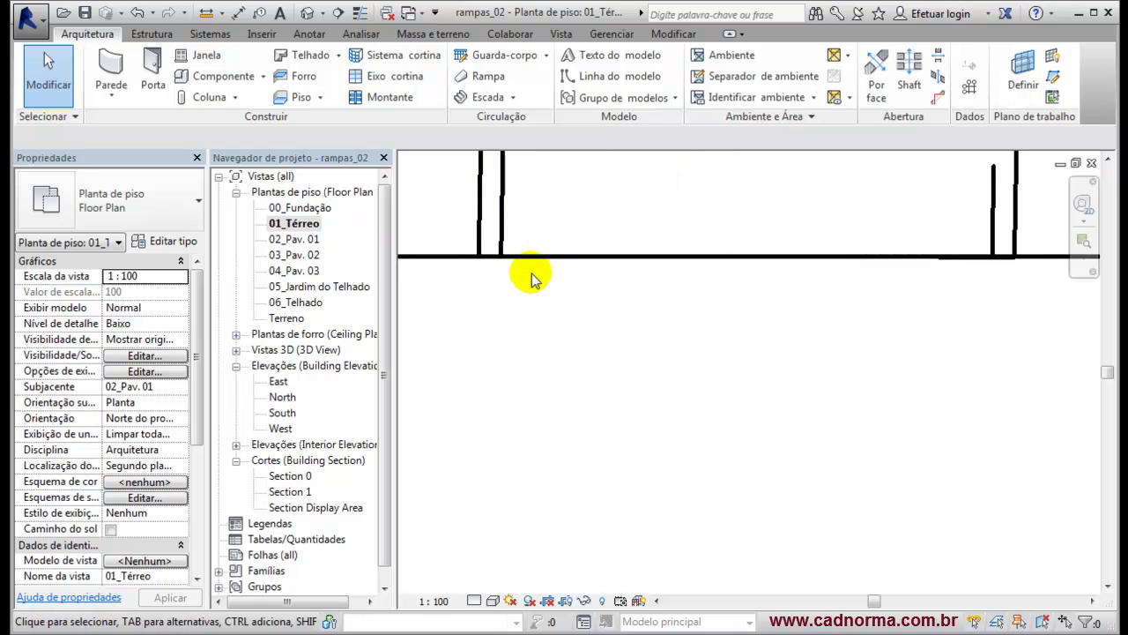
pyautogui.click(359, 13)
pyautogui.scroll(3, 712, 263)
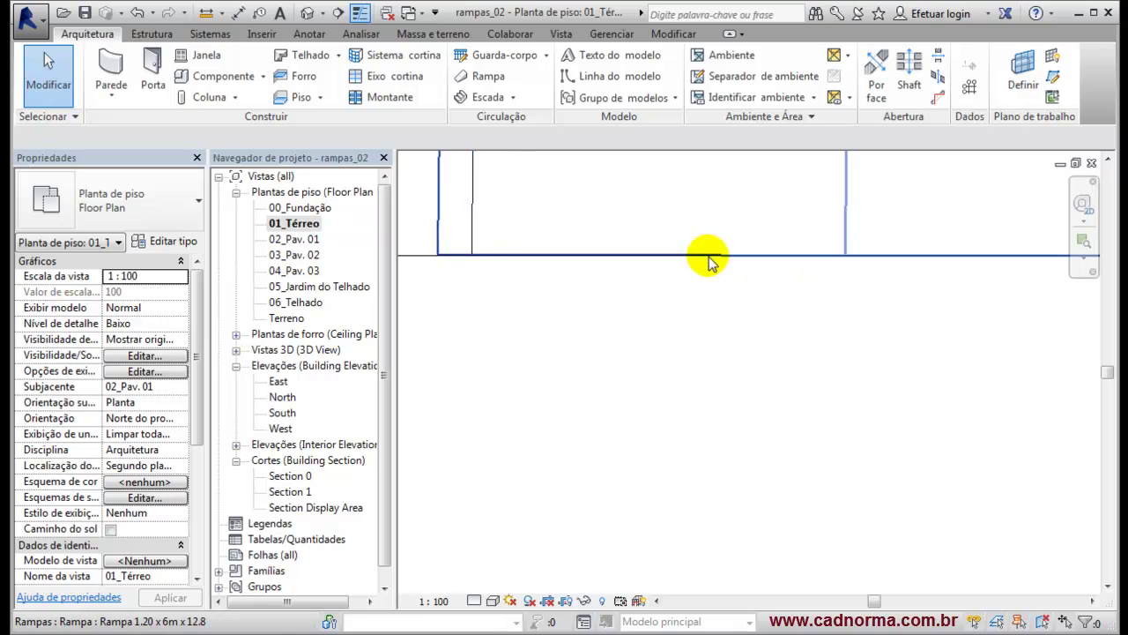
pyautogui.scroll(-8, 773, 304)
pyautogui.scroll(-5, 763, 325)
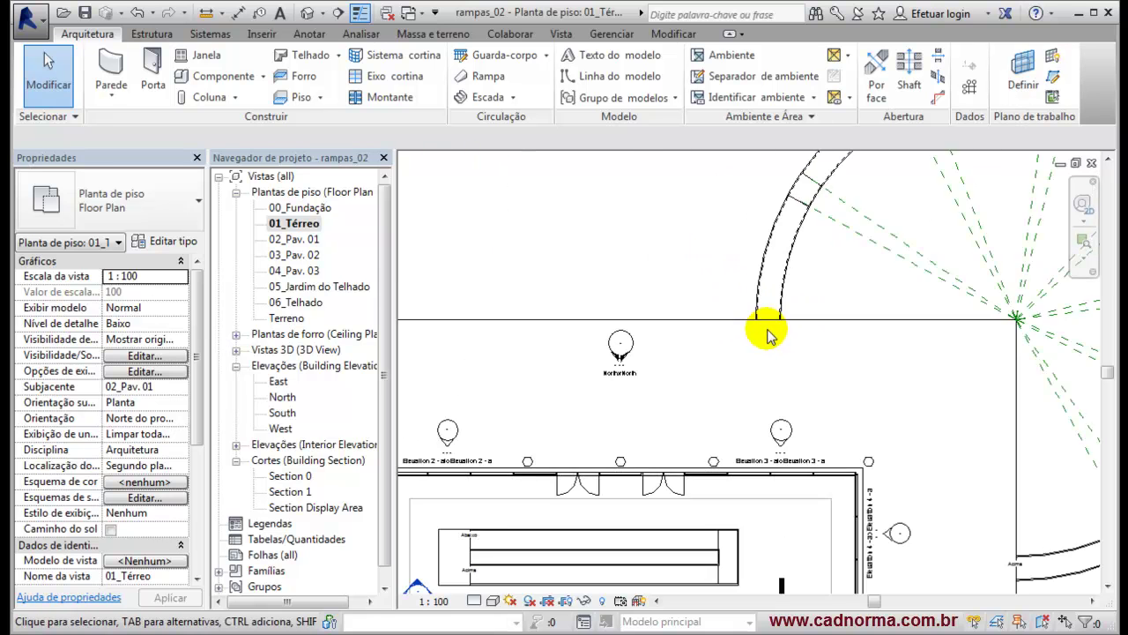
pyautogui.moveTo(964, 294); pyautogui.dragTo(879, 292, button='middle')
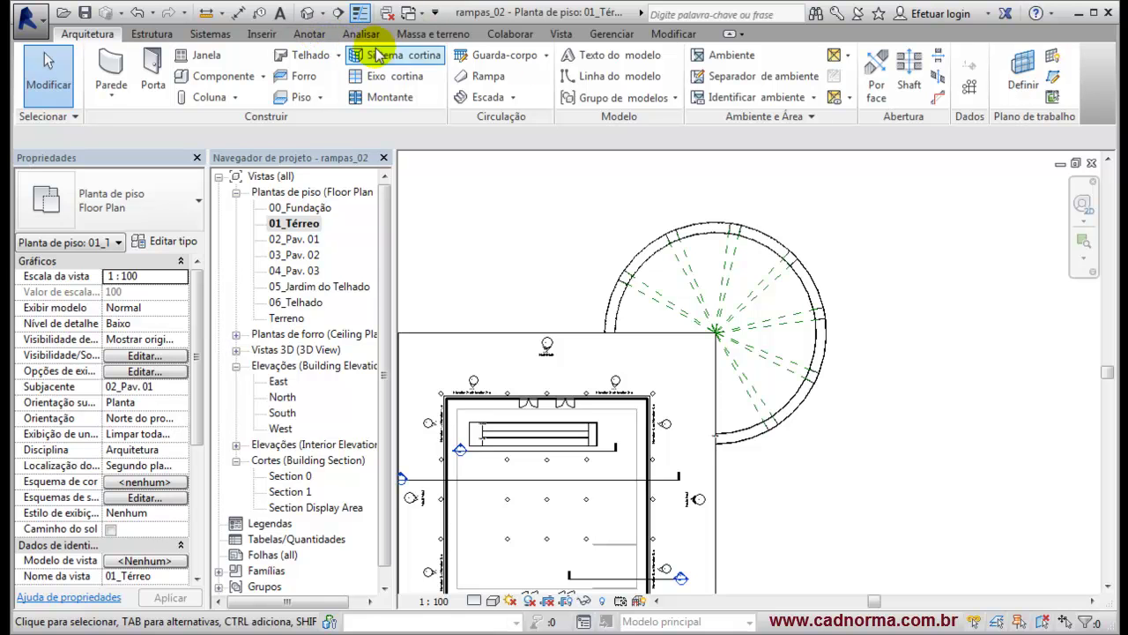
# Open the default 3D view and inspect the curved ramp from several sides where it meets the lower and upper site slabs
pyautogui.click(309, 13)
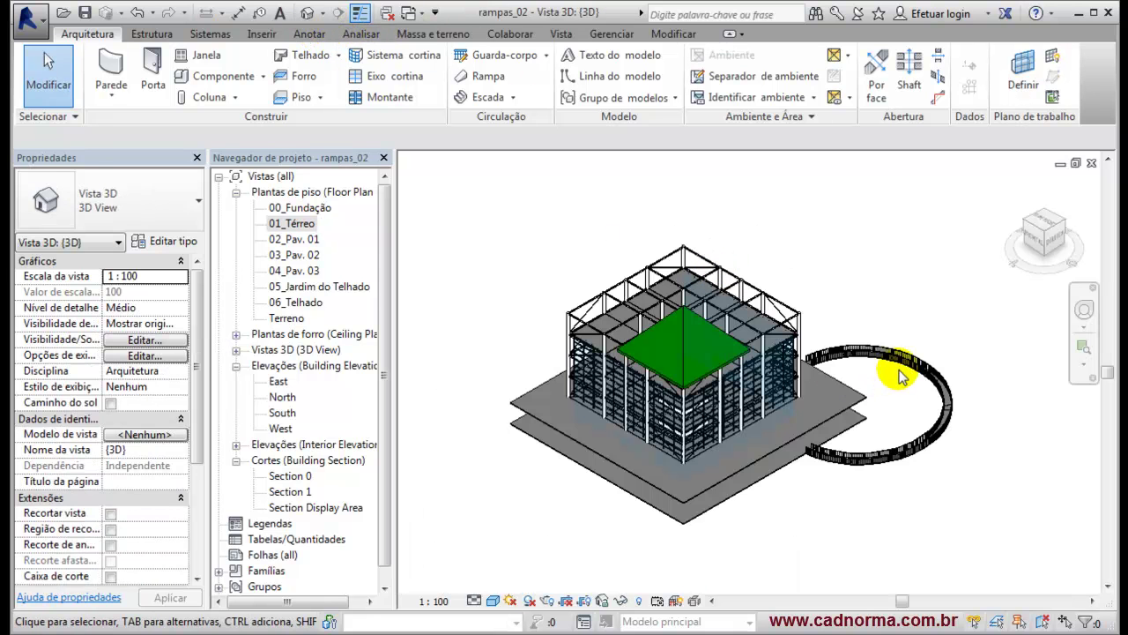
pyautogui.scroll(3, 859, 397)
pyautogui.keyDown('shift'); pyautogui.moveTo(886, 403); pyautogui.dragTo(895, 278, button='middle'); pyautogui.keyUp('shift')
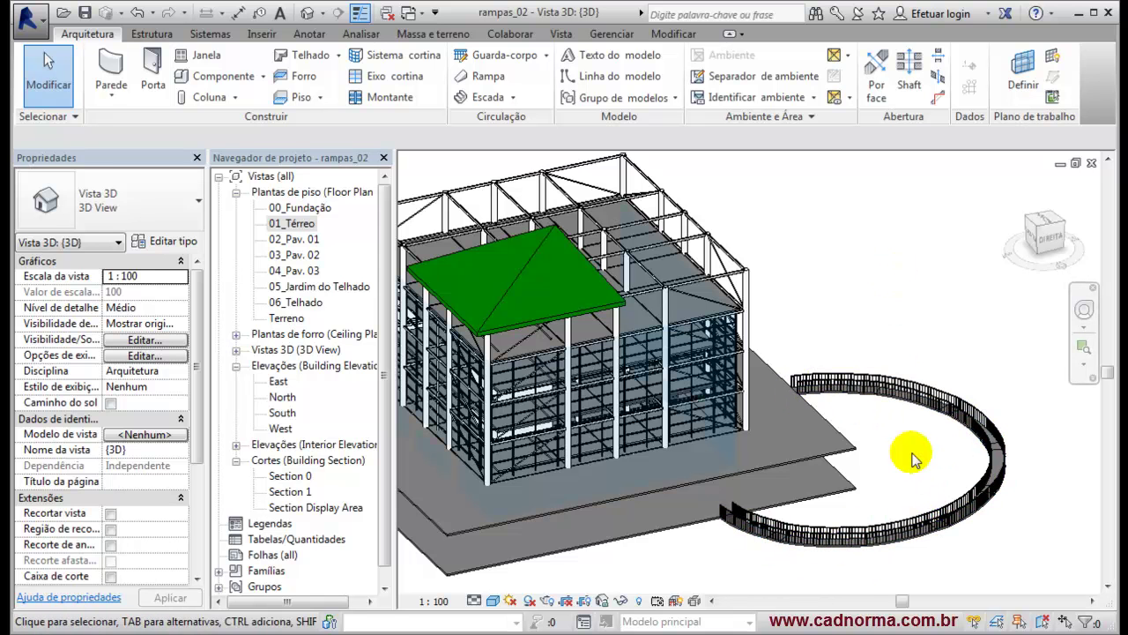
pyautogui.keyDown('shift'); pyautogui.moveTo(919, 458); pyautogui.dragTo(907, 503, button='middle'); pyautogui.keyUp('shift')
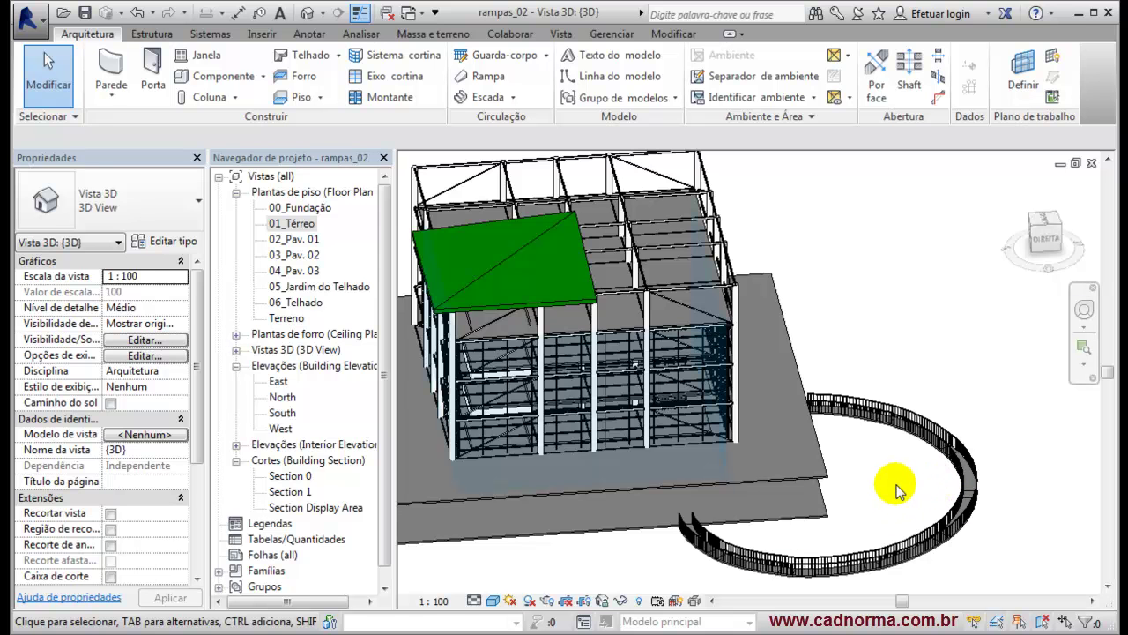
pyautogui.keyDown('shift'); pyautogui.moveTo(886, 467); pyautogui.dragTo(861, 458, button='middle'); pyautogui.keyUp('shift')
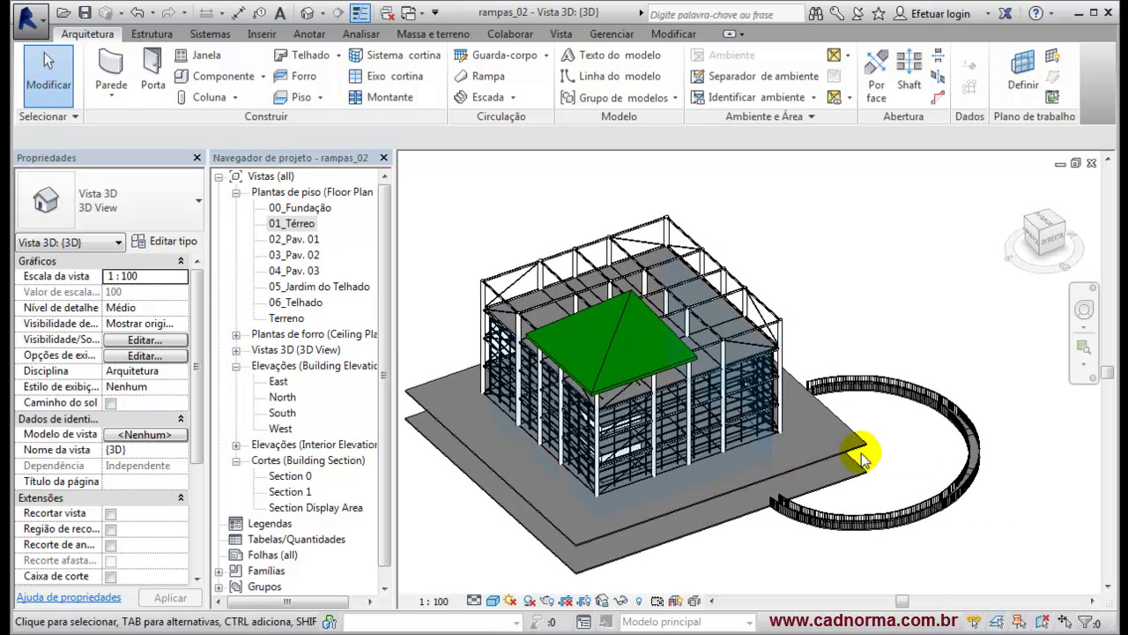
pyautogui.scroll(3, 877, 443)
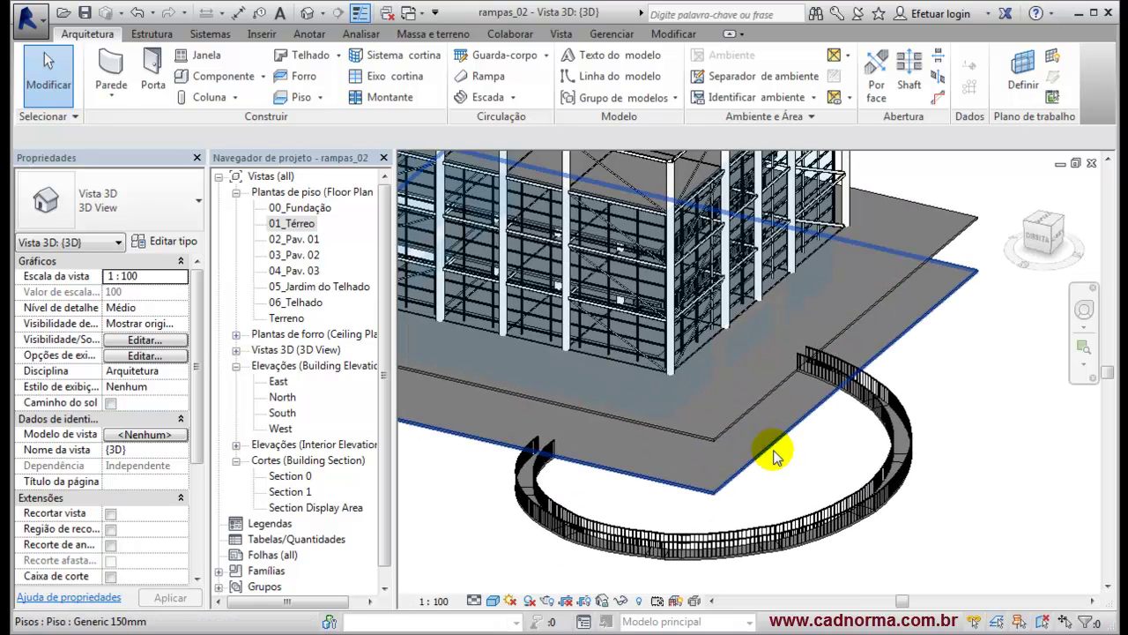